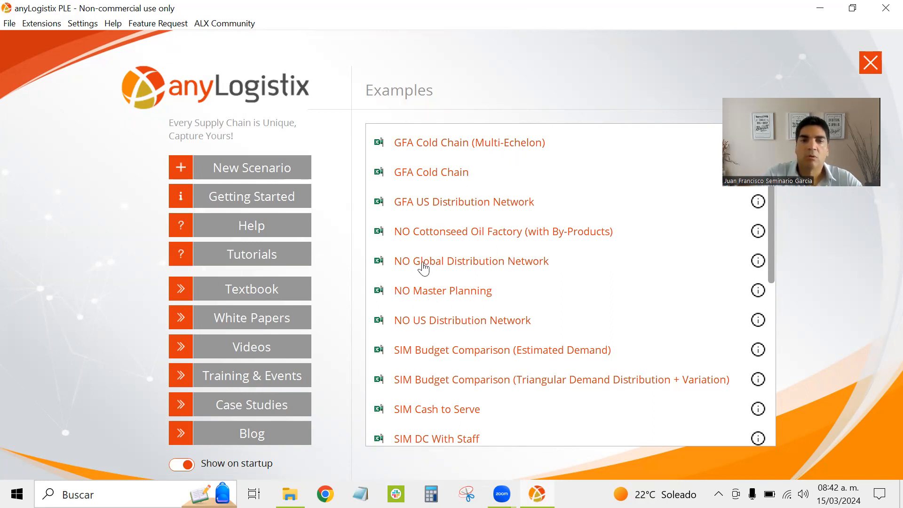
# Look through the list of example scenarios on the start screen
pyautogui.scroll(-1, 488, 384)
pyautogui.scroll(-6, 488, 384)
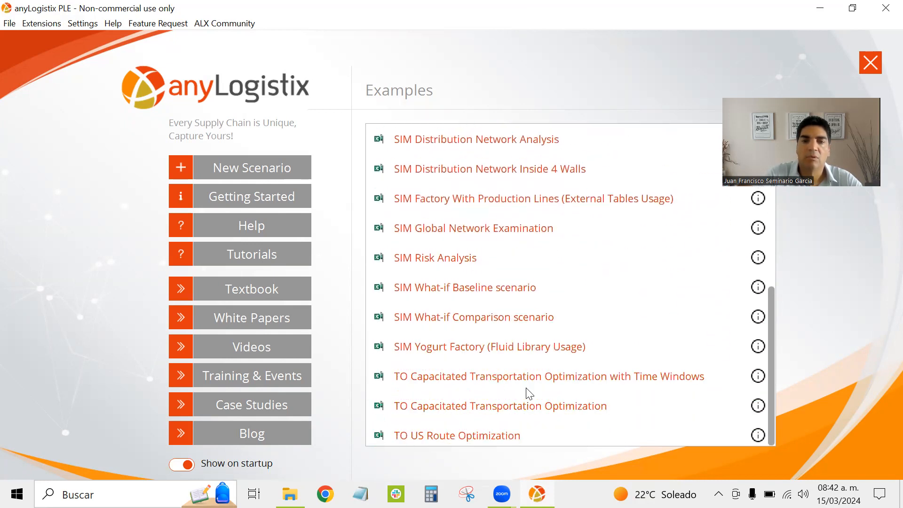
pyautogui.scroll(2, 480, 374)
pyautogui.scroll(6, 483, 374)
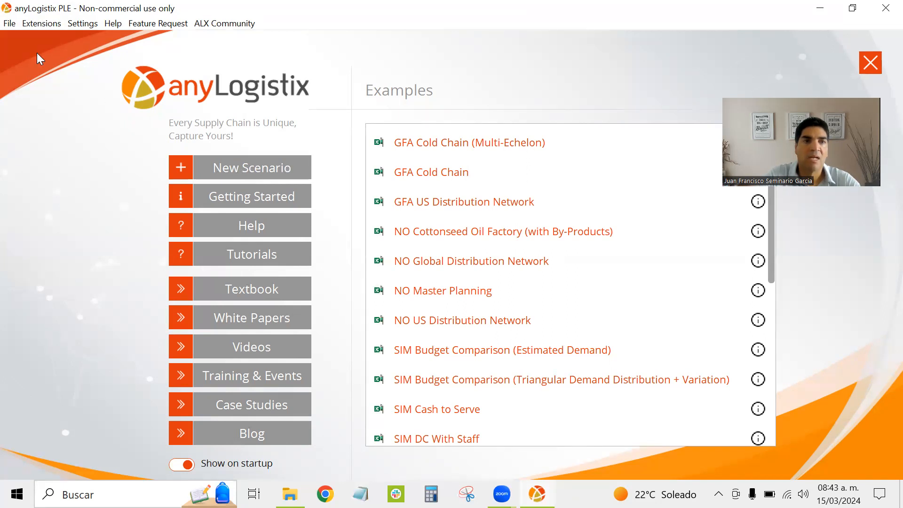
# Start a new scenario named PRUEBA with the scenario type Simulation (SIM)
pyautogui.click(9, 24)
pyautogui.moveTo(25, 28)
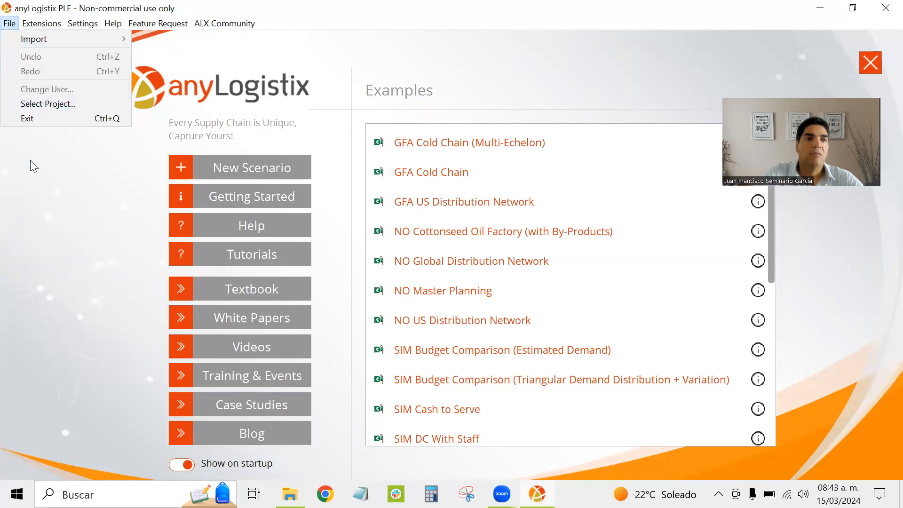
pyautogui.click(264, 166)
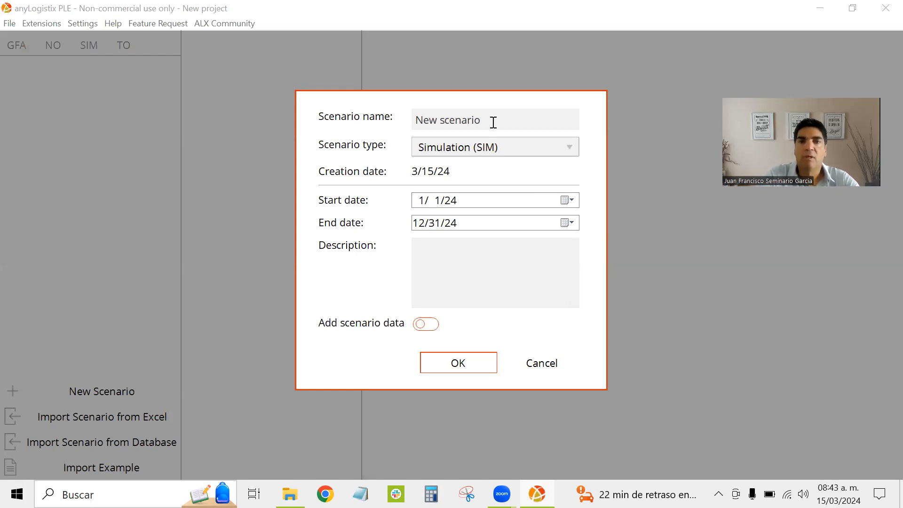
pyautogui.moveTo(492, 122); pyautogui.dragTo(383, 118)
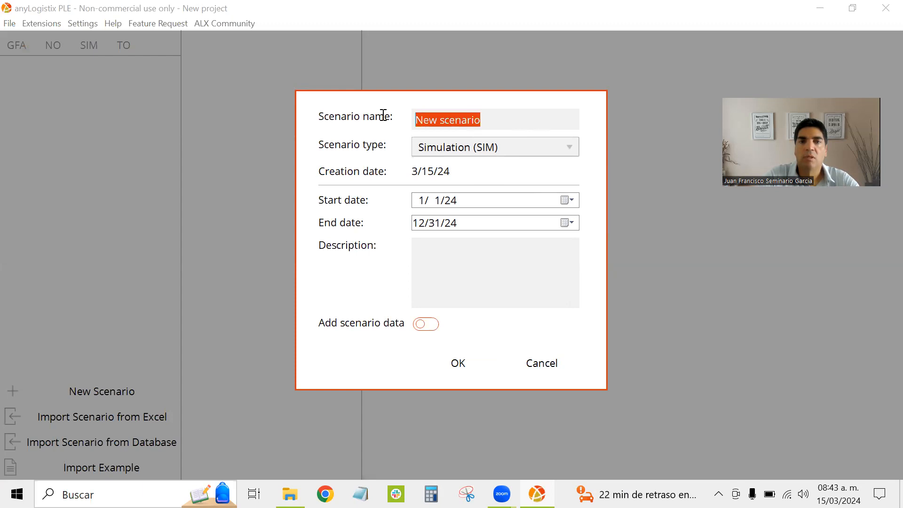
pyautogui.write('PRUEBA')
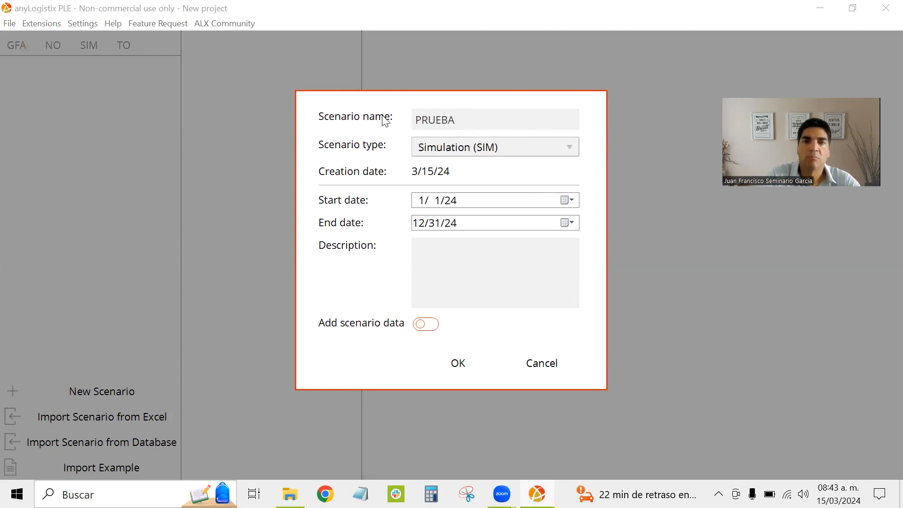
pyautogui.click(510, 147)
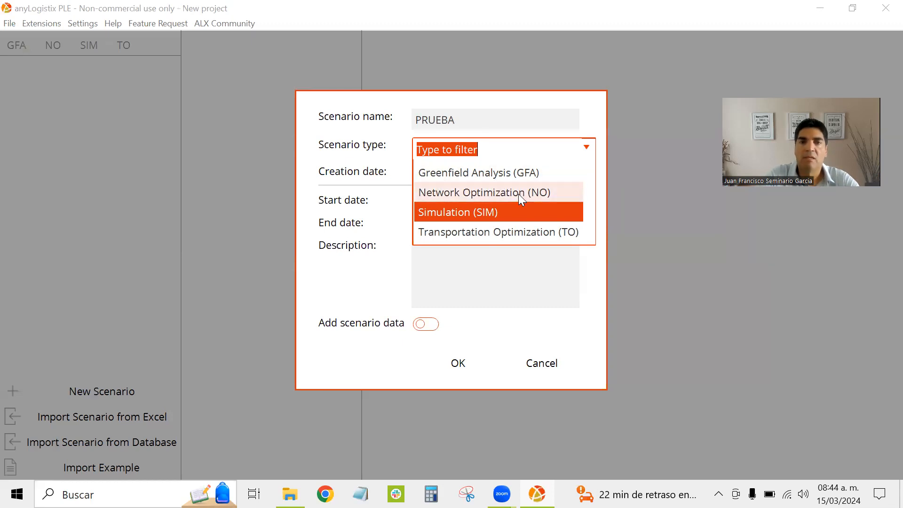
pyautogui.click(465, 214)
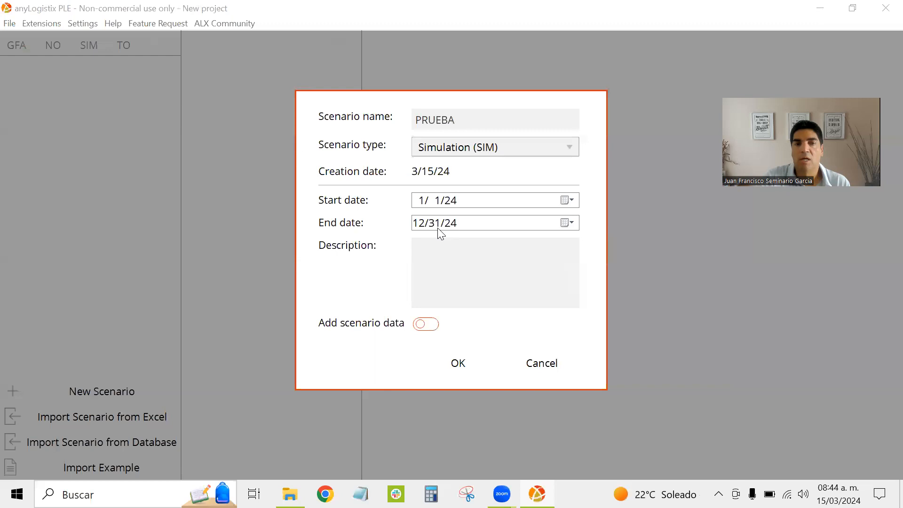
# Enter DESCRIPCION as the scenario's description
pyautogui.click(448, 260)
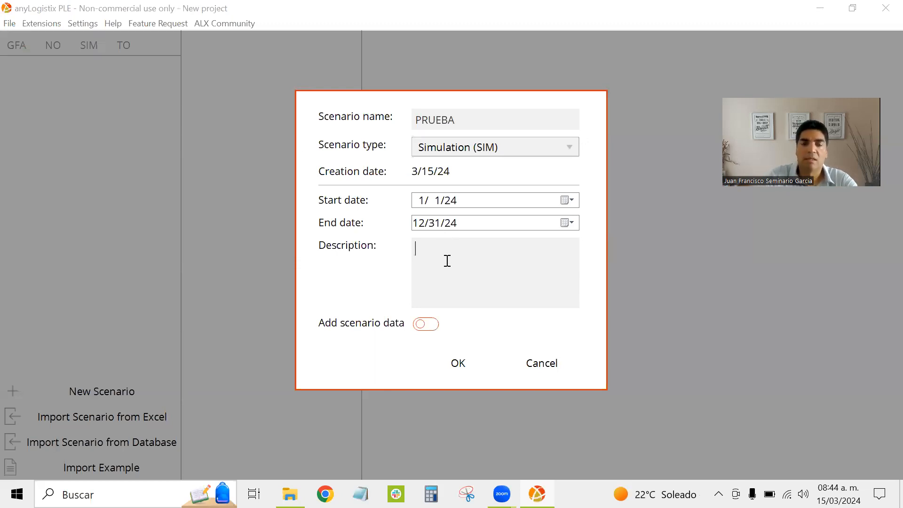
pyautogui.write('DESCRI')
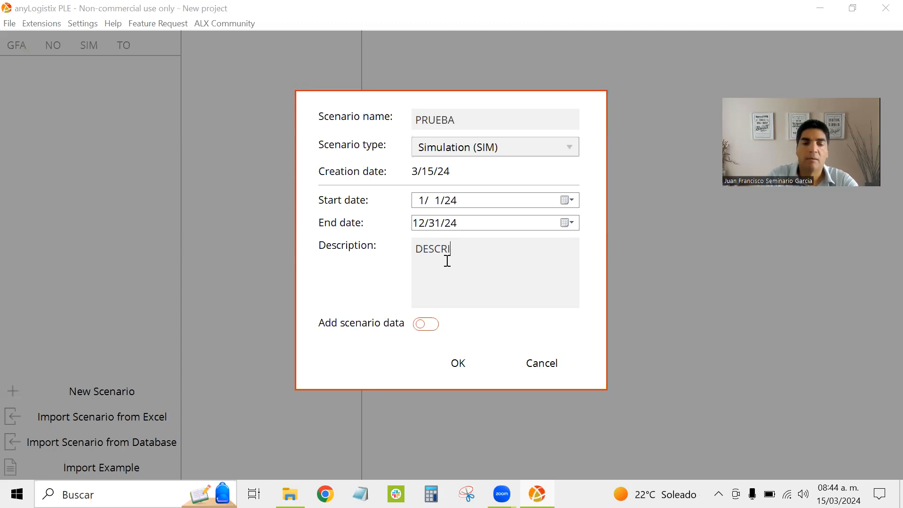
pyautogui.write('PCION')
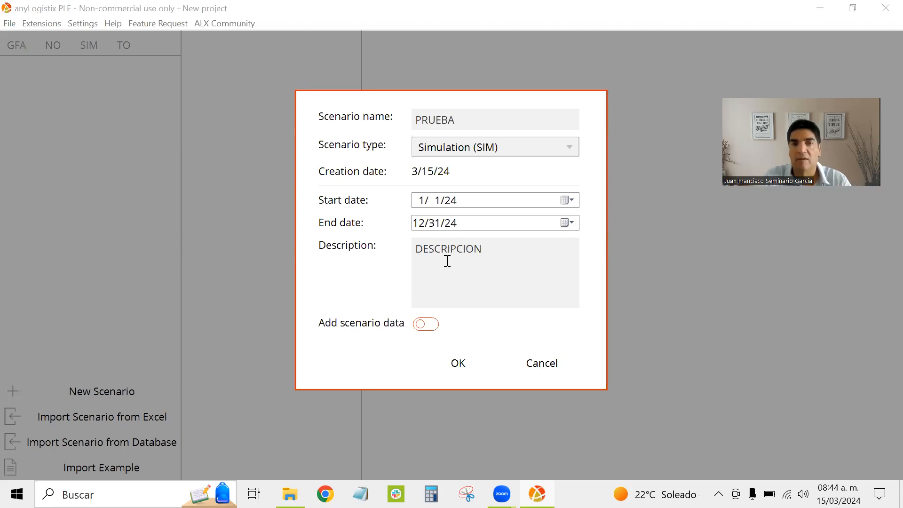
# Enable adding scenario data and review the data generation types, the country list and the number of locations
pyautogui.click(430, 325)
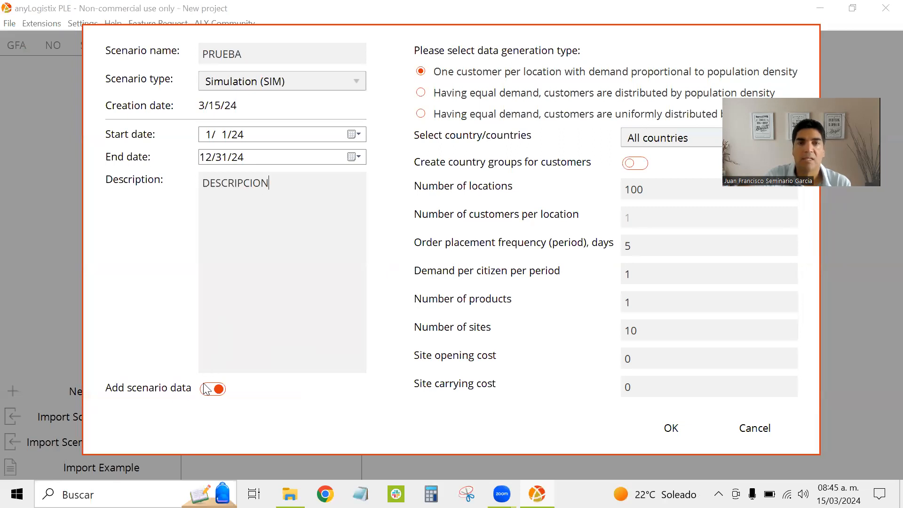
pyautogui.click(634, 137)
pyautogui.click(523, 93)
pyautogui.click(512, 72)
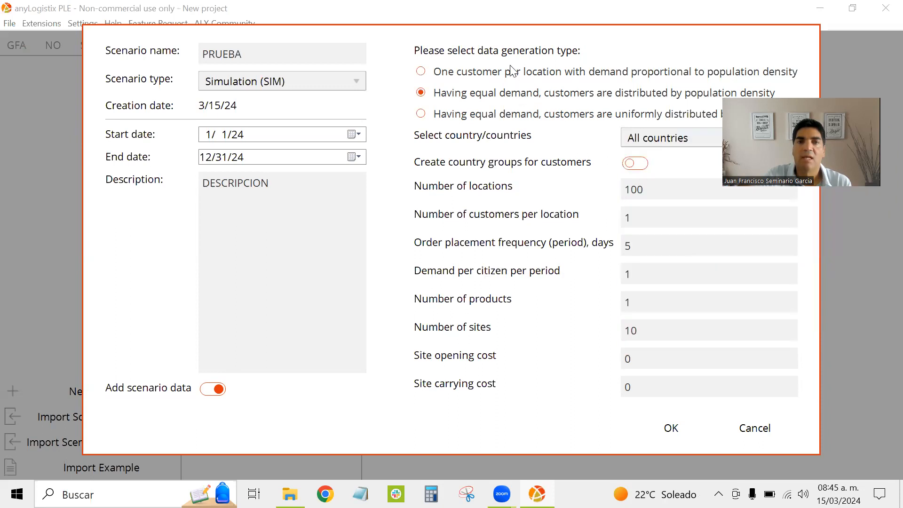
pyautogui.click(639, 140)
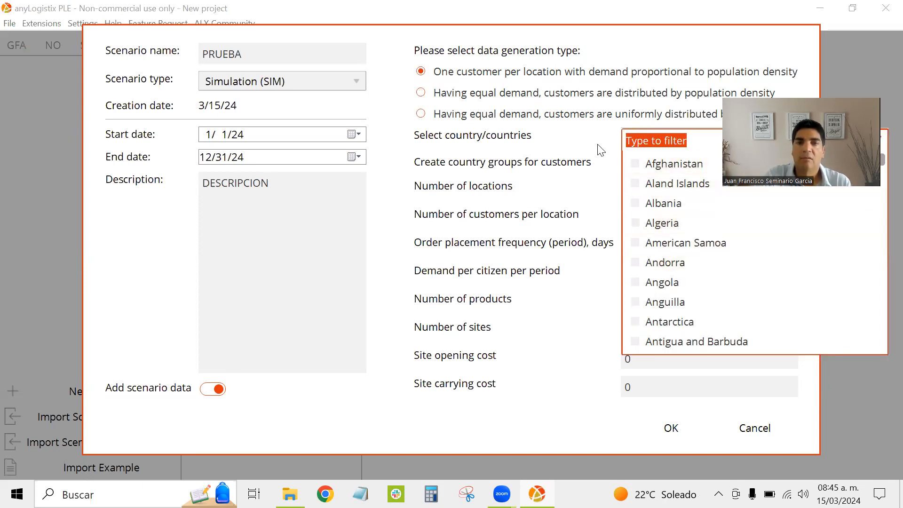
pyautogui.click(546, 169)
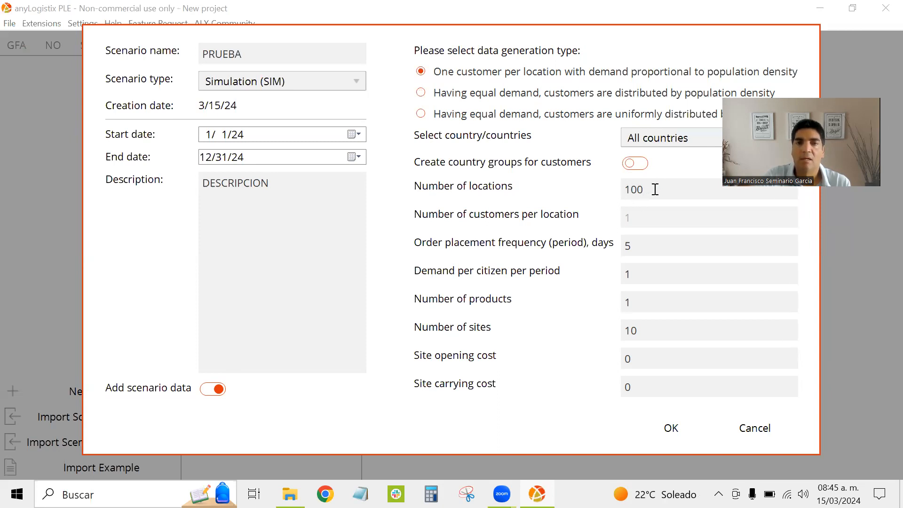
pyautogui.moveTo(665, 194); pyautogui.dragTo(566, 196)
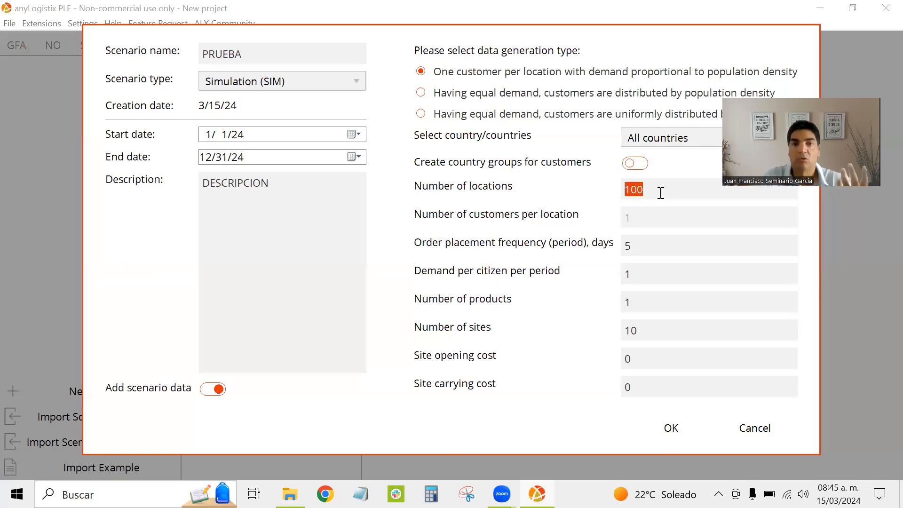
pyautogui.click(454, 94)
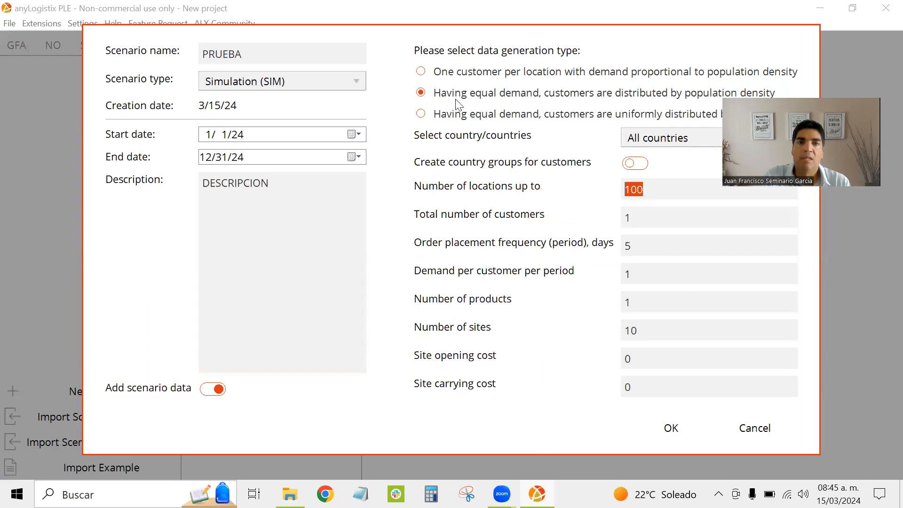
pyautogui.click(470, 72)
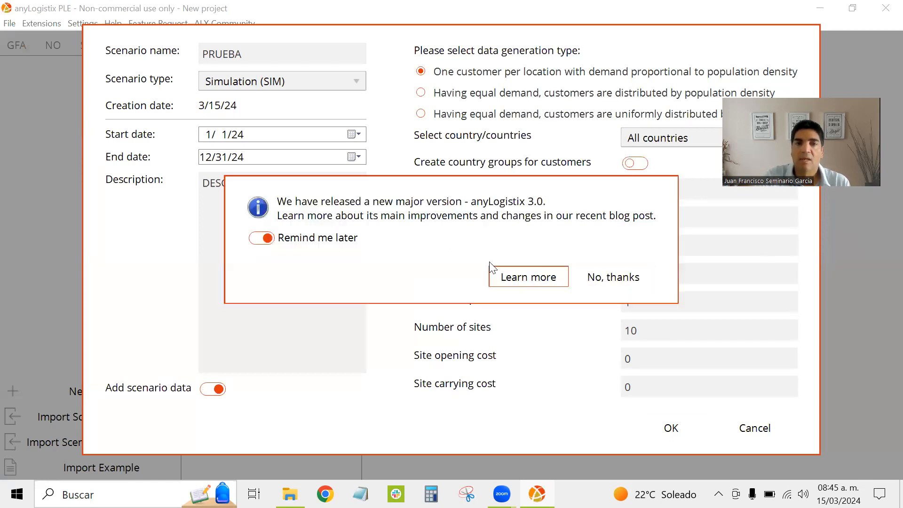
# Turn off the reminder about the anyLogistix 3.0 release and dismiss the notice
pyautogui.click(258, 240)
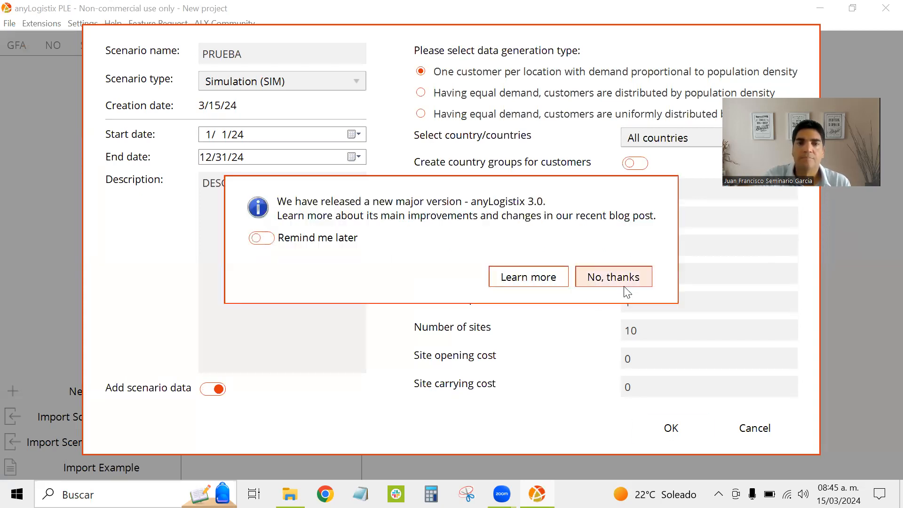
pyautogui.click(613, 279)
# Review the order frequency, product, site and opening cost fields, and compare the first two data generation types
pyautogui.click(649, 245)
pyautogui.click(660, 300)
pyautogui.click(662, 336)
pyautogui.click(663, 365)
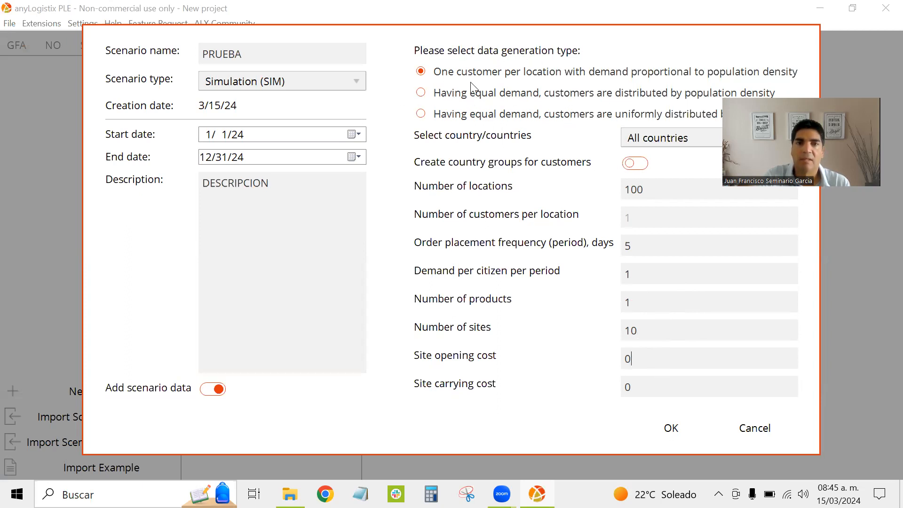
pyautogui.click(471, 96)
pyautogui.click(482, 75)
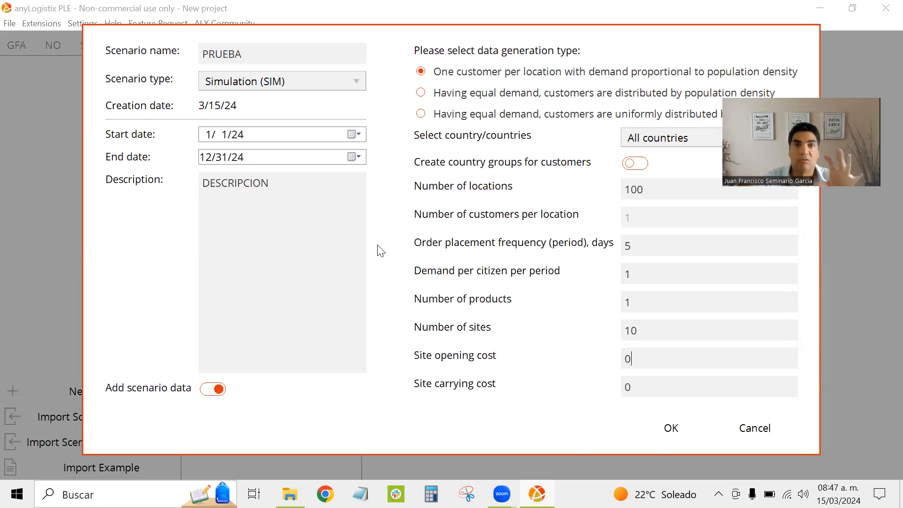
# Choose Peru as the country for the generated data and set the number of locations to 25
pyautogui.click(644, 141)
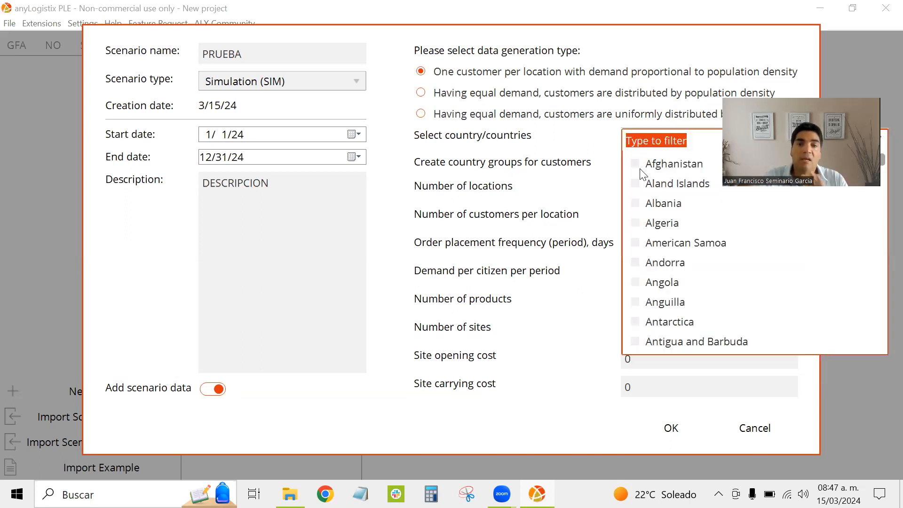
pyautogui.moveTo(883, 167); pyautogui.dragTo(866, 300)
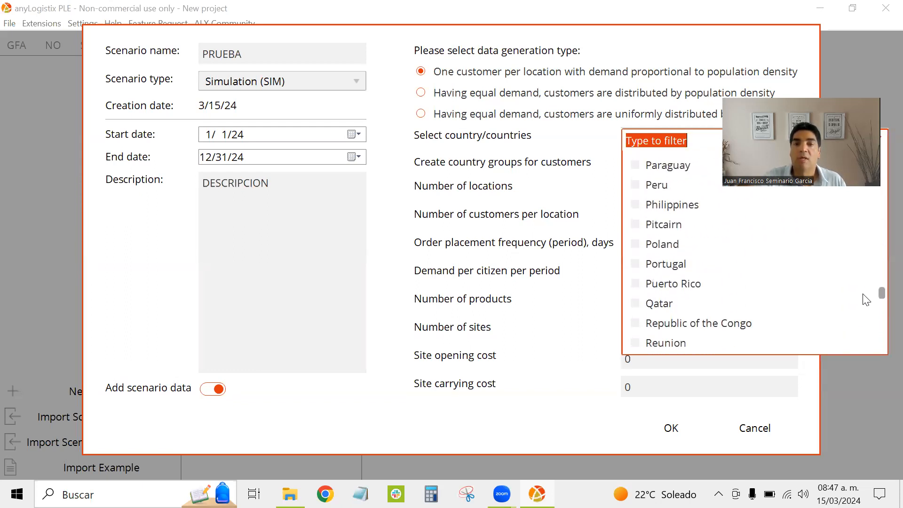
pyautogui.click(632, 189)
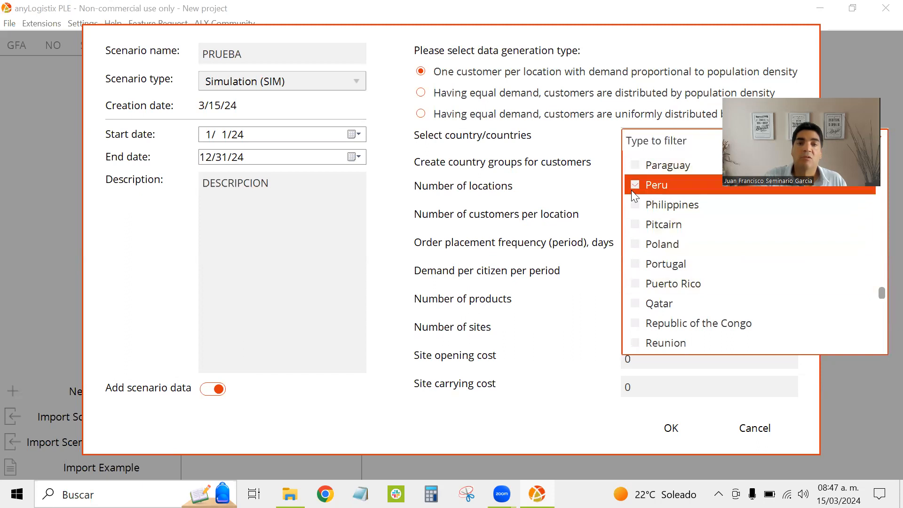
pyautogui.click(541, 304)
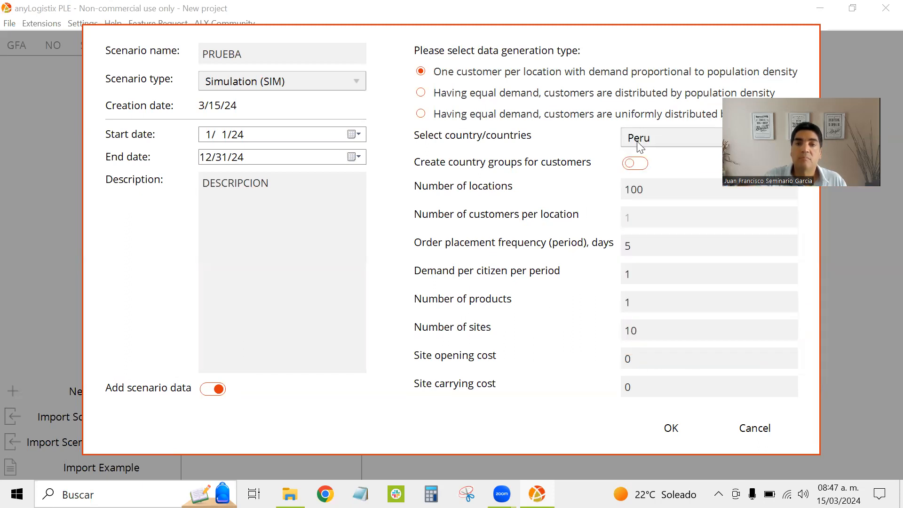
pyautogui.click(676, 192)
pyautogui.hotkey('ctrl', 'a')
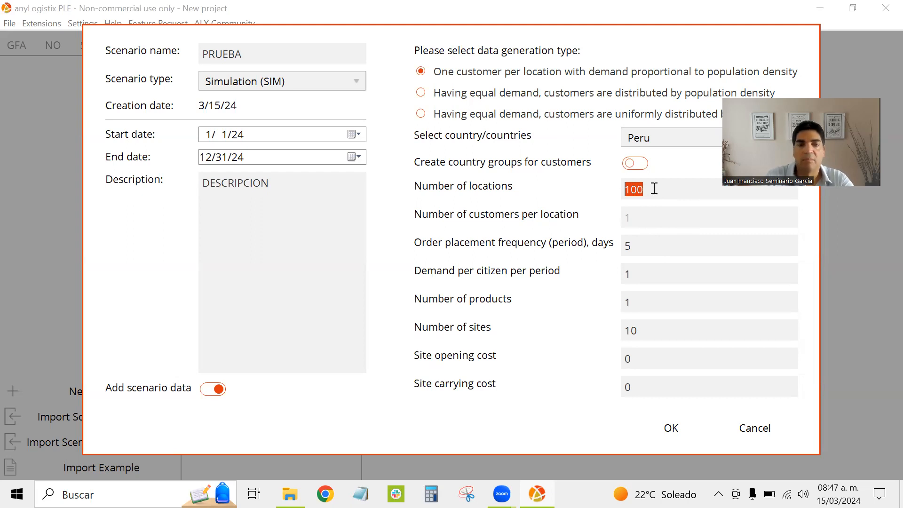
pyautogui.write('25')
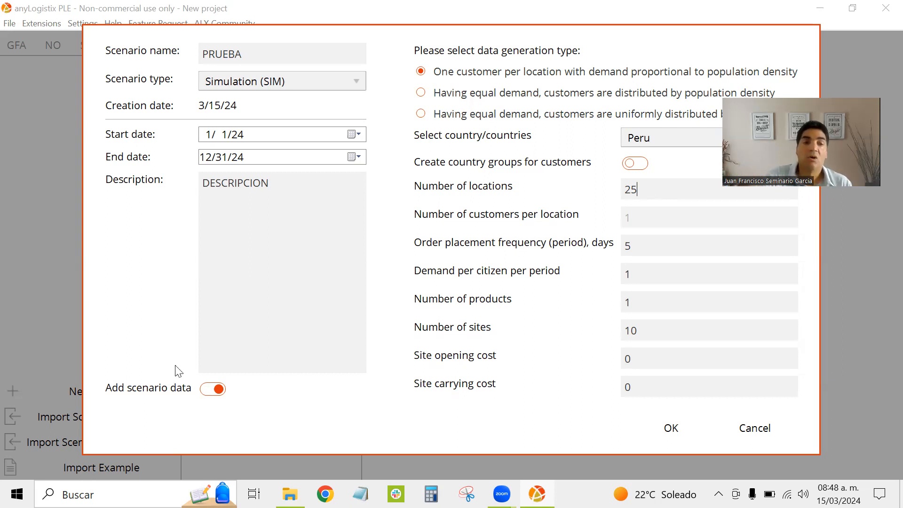
# Disable adding scenario data and create the PRUEBA scenario
pyautogui.click(213, 392)
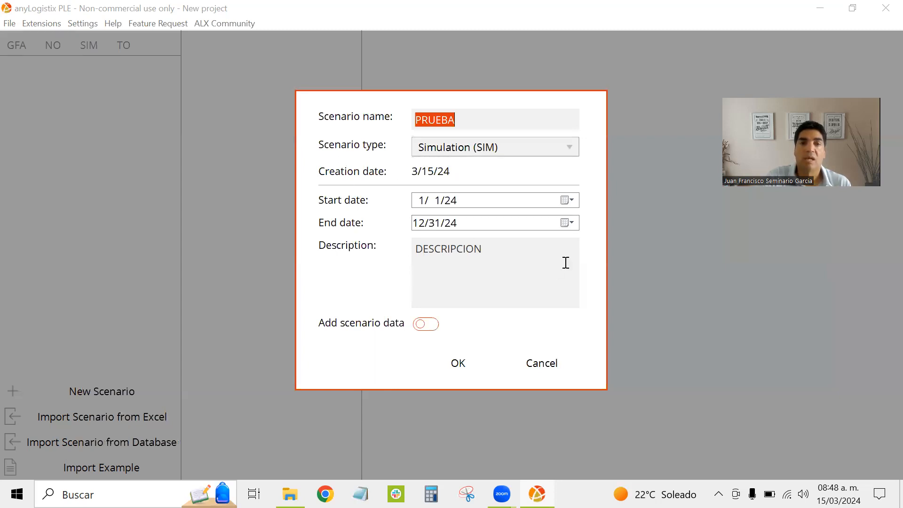
pyautogui.click(460, 372)
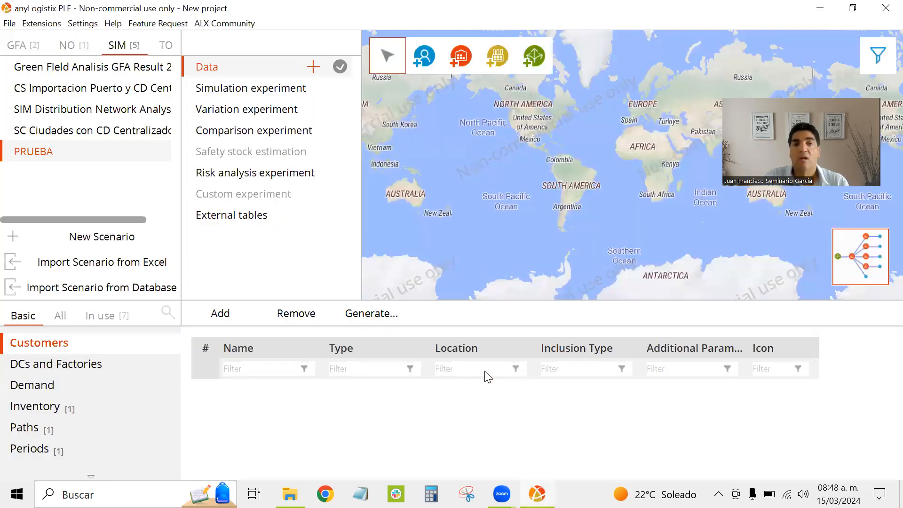
# Examine the basic data tables and the full list of data tables available for the PRUEBA scenario
pyautogui.scroll(-3, 54, 422)
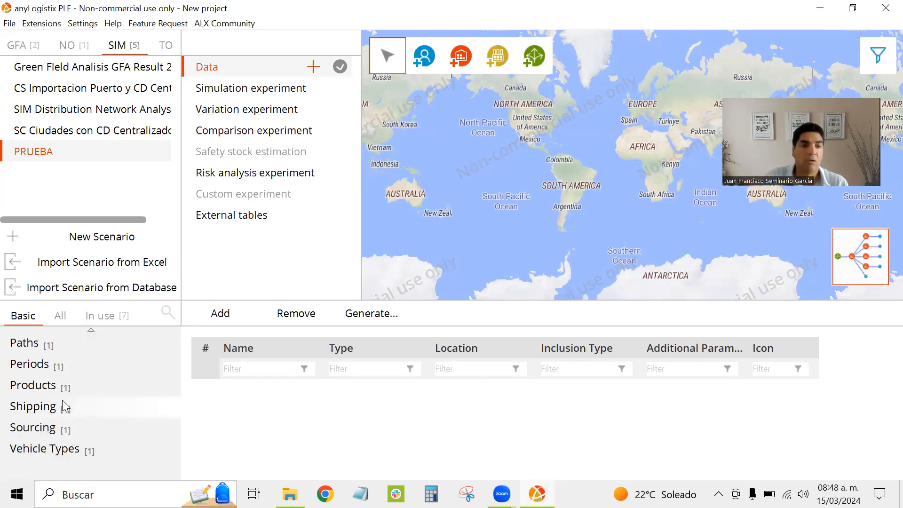
pyautogui.scroll(3, 64, 395)
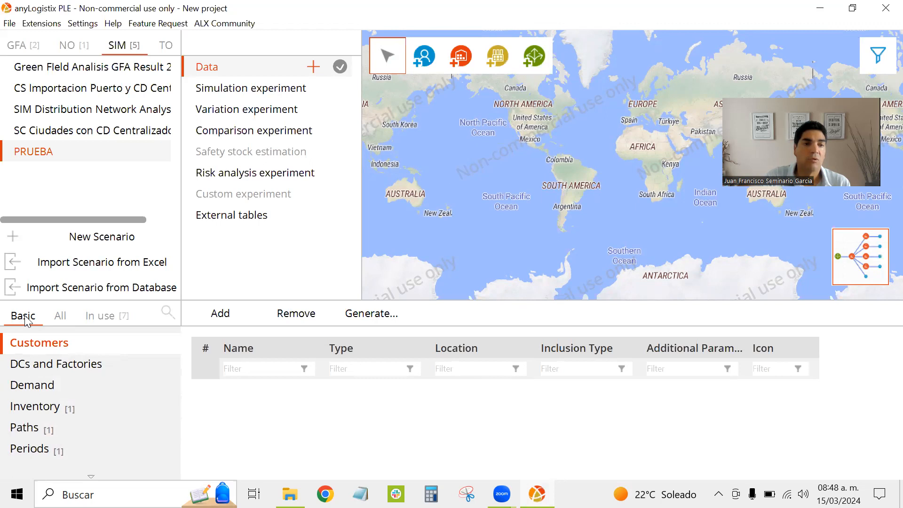
pyautogui.click(60, 316)
pyautogui.scroll(-6, 51, 390)
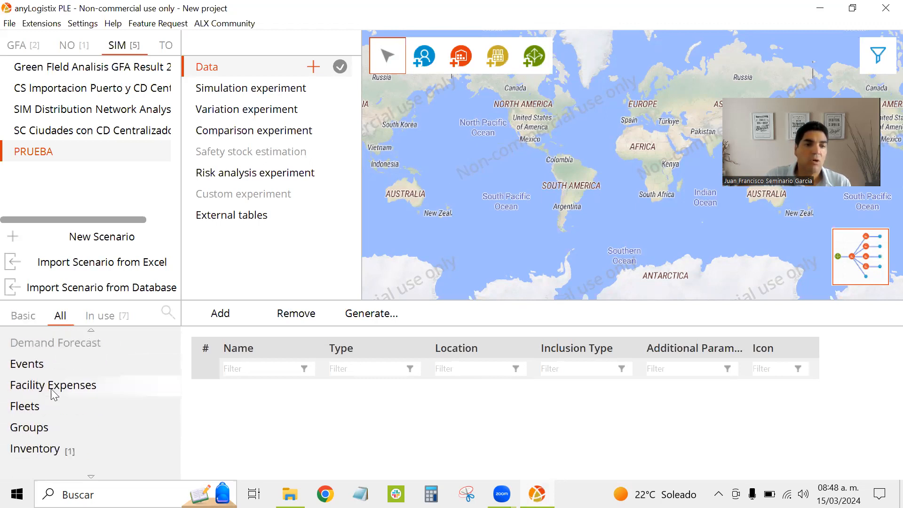
pyautogui.scroll(-6, 53, 390)
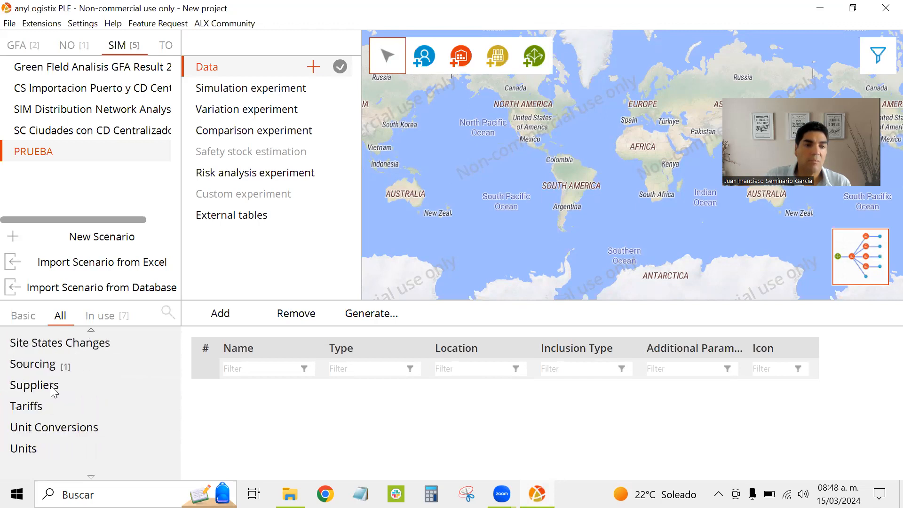
pyautogui.scroll(20, 53, 390)
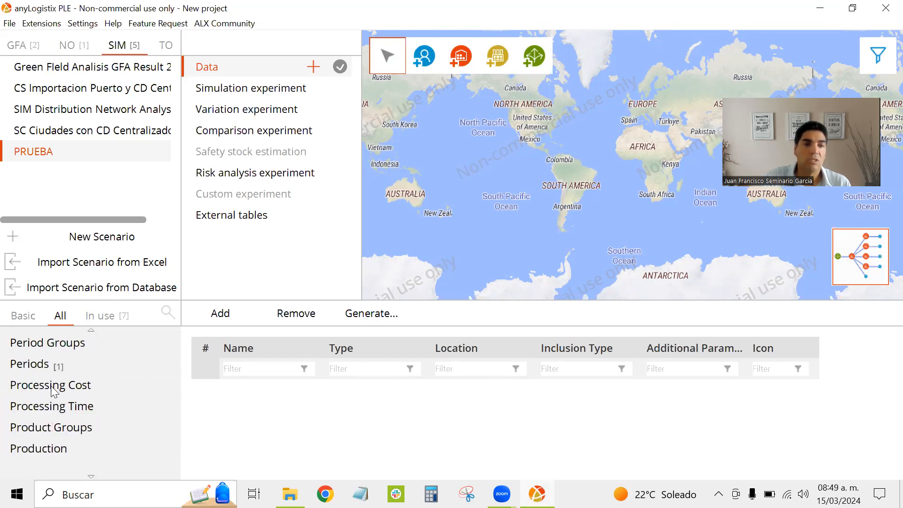
pyautogui.scroll(3, 51, 384)
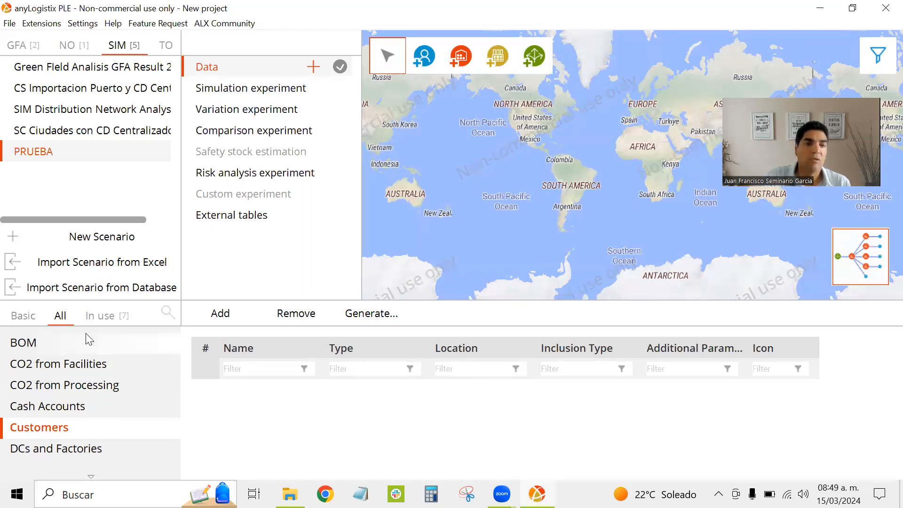
# Examine the tables in use for the PRUEBA scenario and compare the existing GFA, NO and SIM scenarios
pyautogui.click(99, 316)
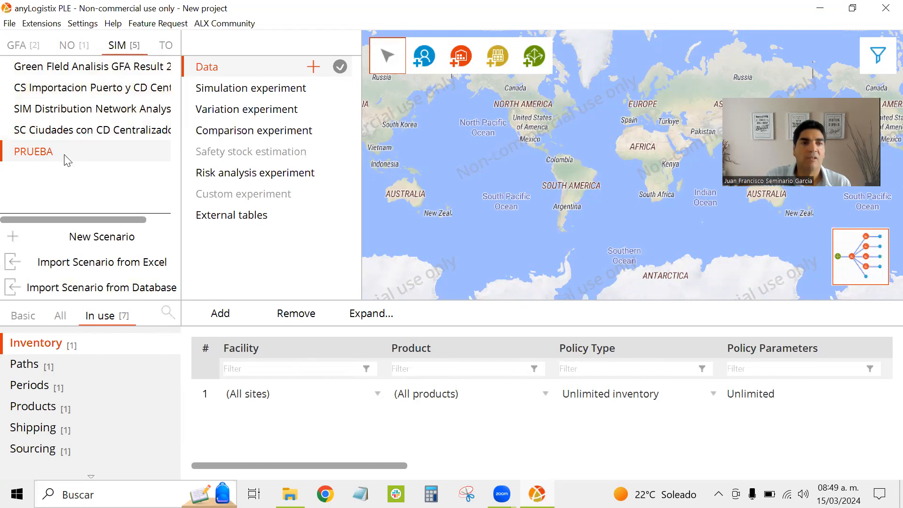
pyautogui.click(19, 46)
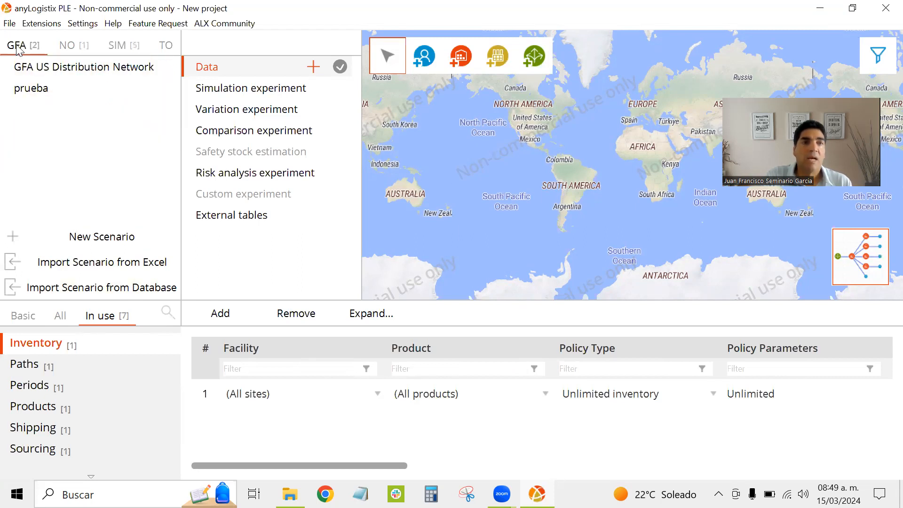
pyautogui.click(62, 47)
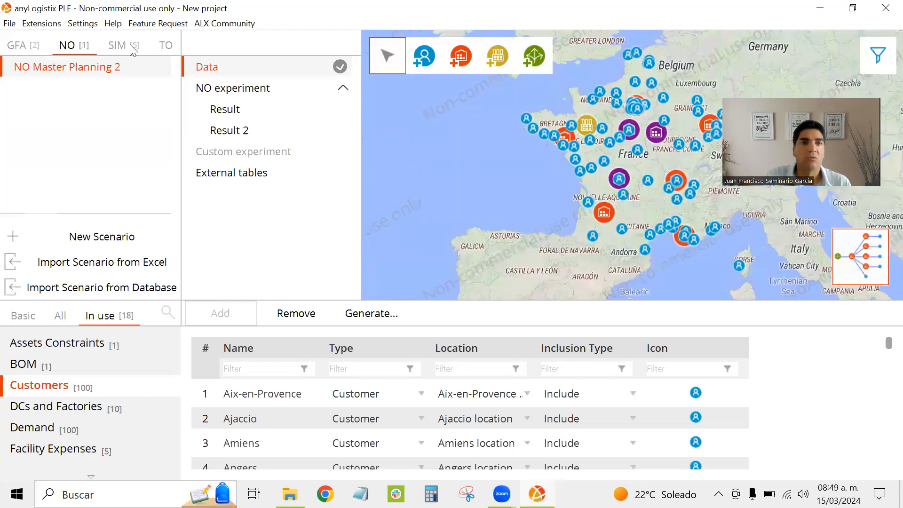
pyautogui.click(123, 45)
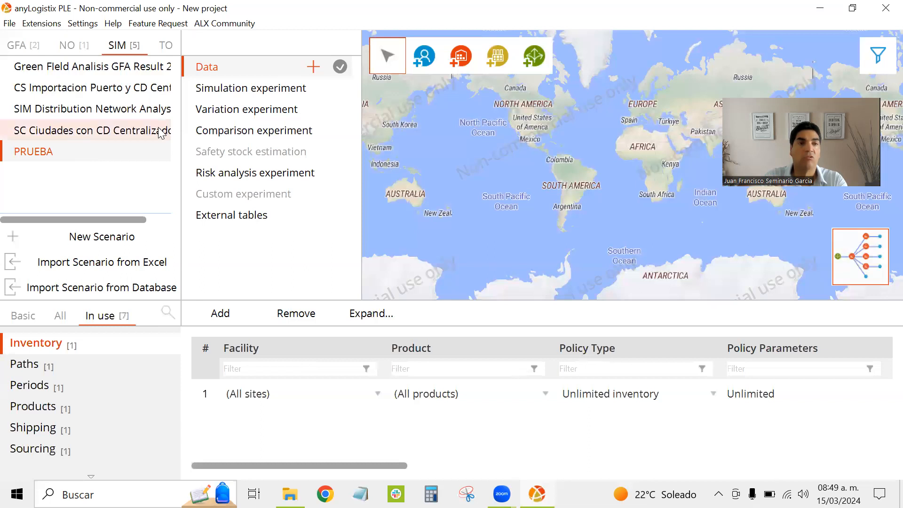
# Review the export and copy actions for the PRUEBA scenario, the project's import options and the list of tables in use
pyautogui.rightClick(54, 153)
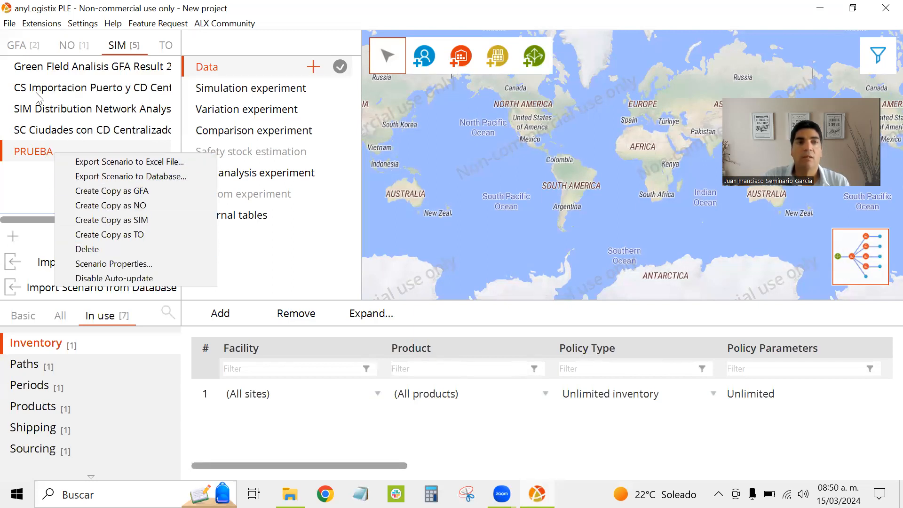
pyautogui.click(11, 23)
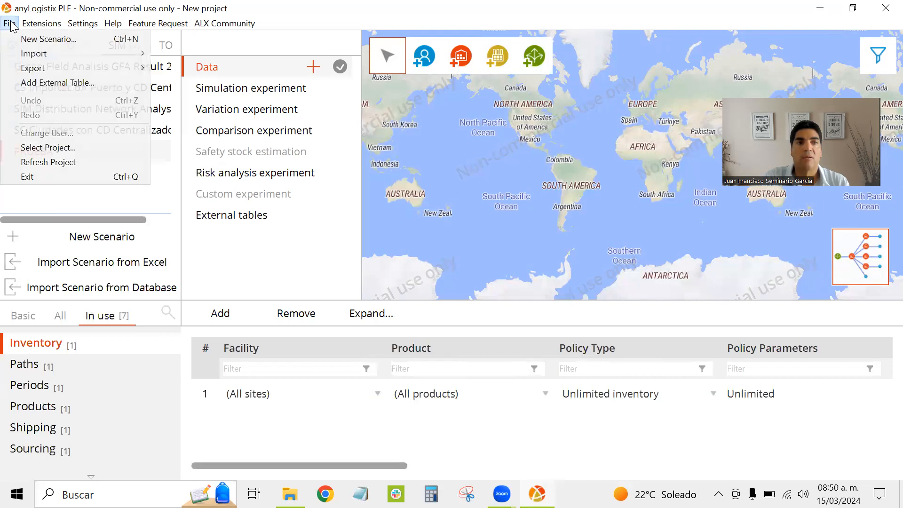
pyautogui.moveTo(78, 54)
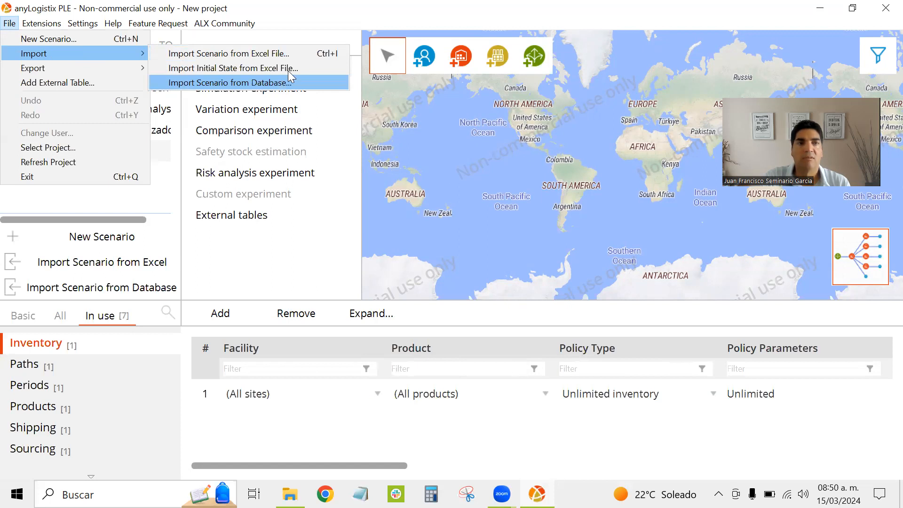
pyautogui.click(56, 155)
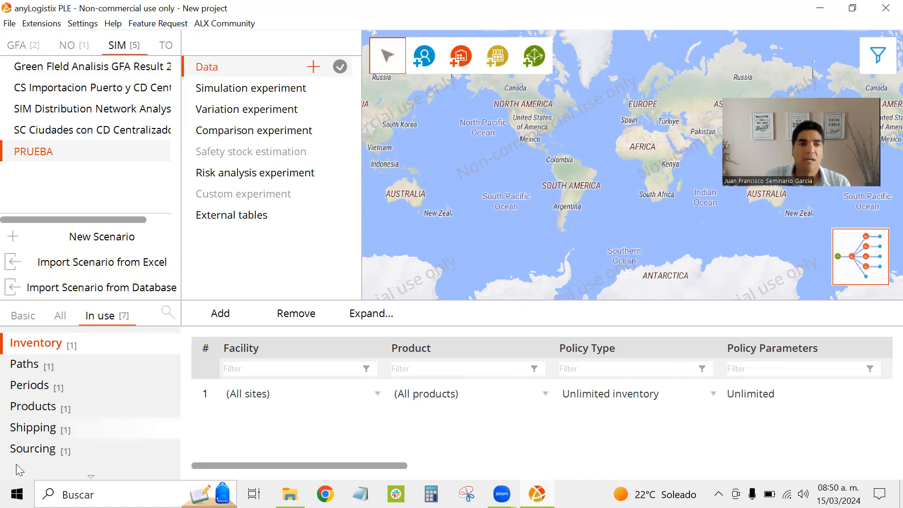
pyautogui.scroll(-1, 40, 389)
pyautogui.scroll(1, 39, 389)
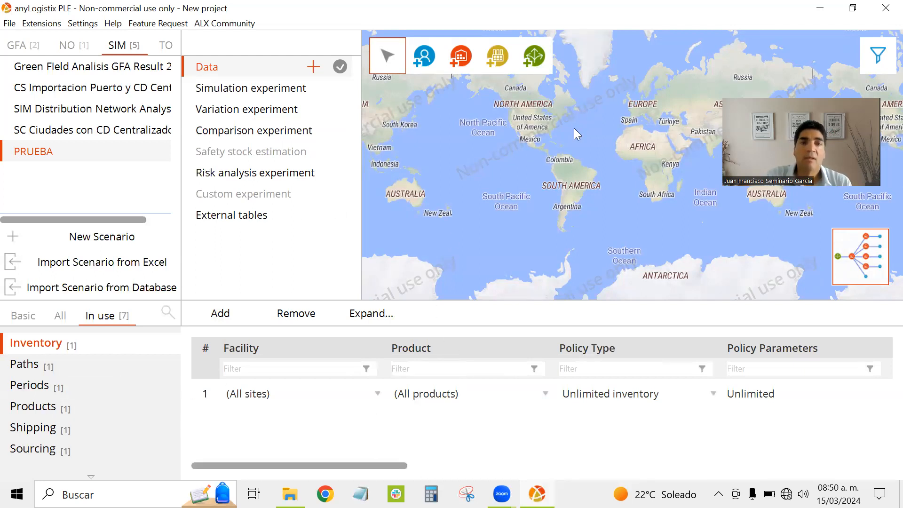
# Examine the map of Peru in closer detail, down to the districts and surroundings of Lima
pyautogui.moveTo(554, 186); pyautogui.dragTo(572, 184)
pyautogui.scroll(5, 573, 176)
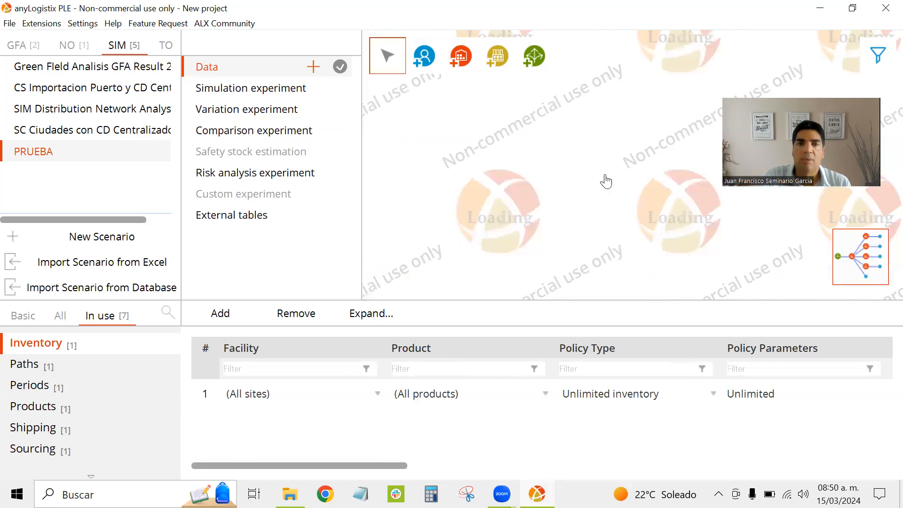
pyautogui.scroll(3, 555, 221)
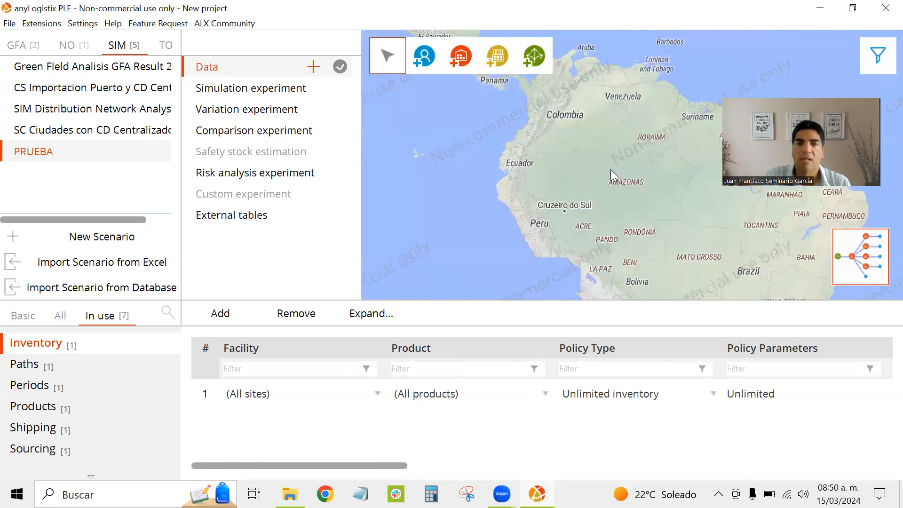
pyautogui.scroll(2, 570, 230)
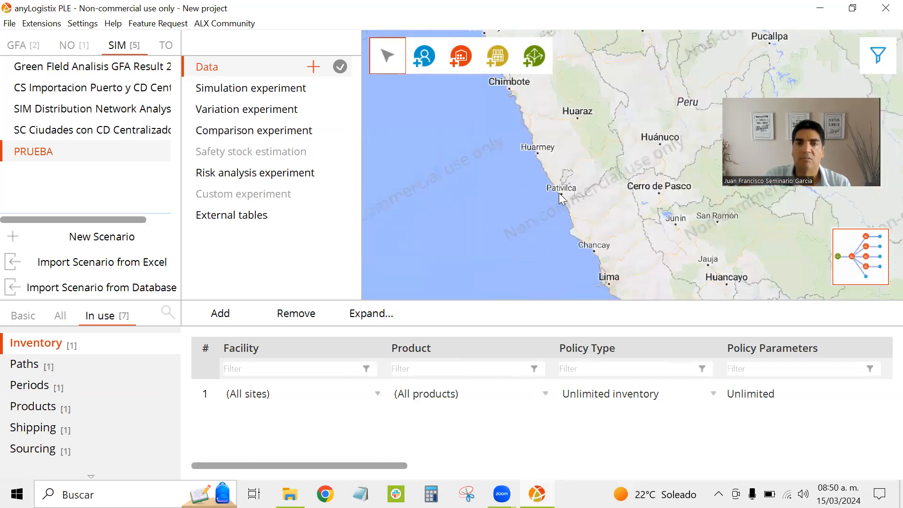
pyautogui.moveTo(541, 205); pyautogui.dragTo(508, 125)
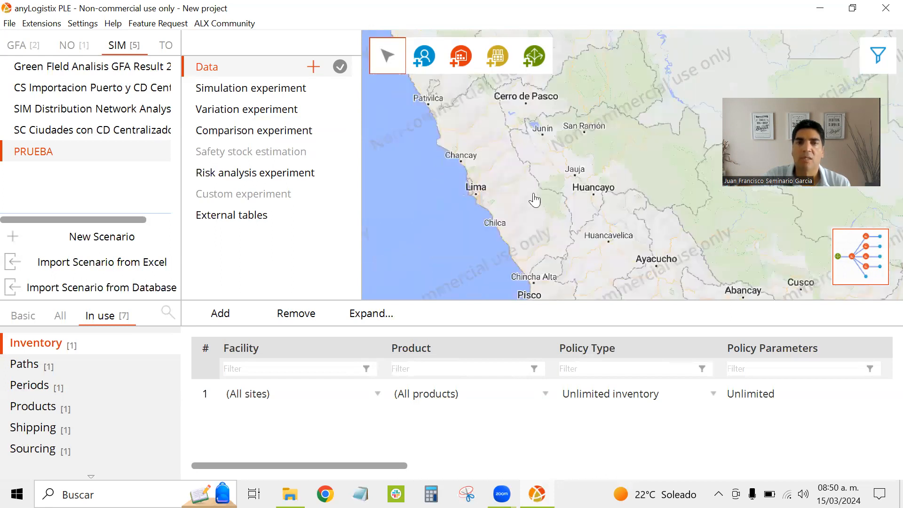
pyautogui.moveTo(535, 199); pyautogui.dragTo(627, 124)
pyautogui.moveTo(531, 154); pyautogui.dragTo(570, 159)
pyautogui.scroll(3, 558, 152)
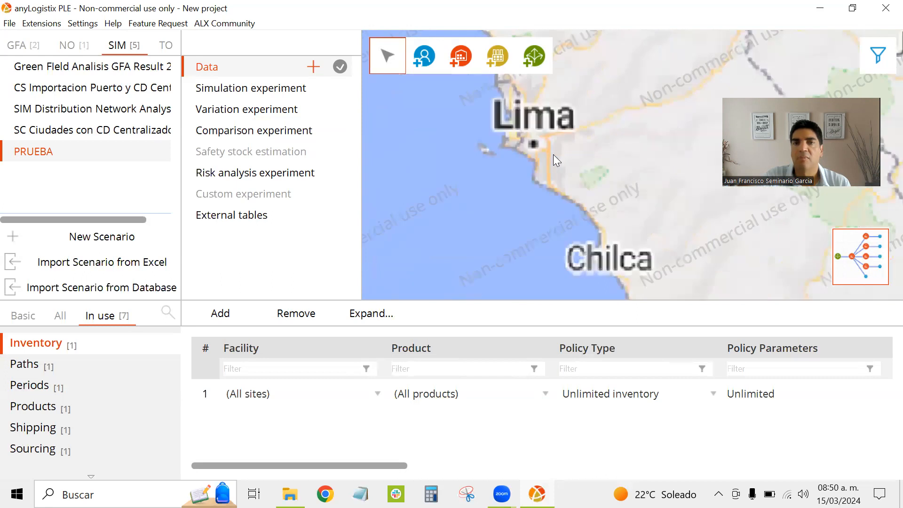
pyautogui.scroll(4, 552, 139)
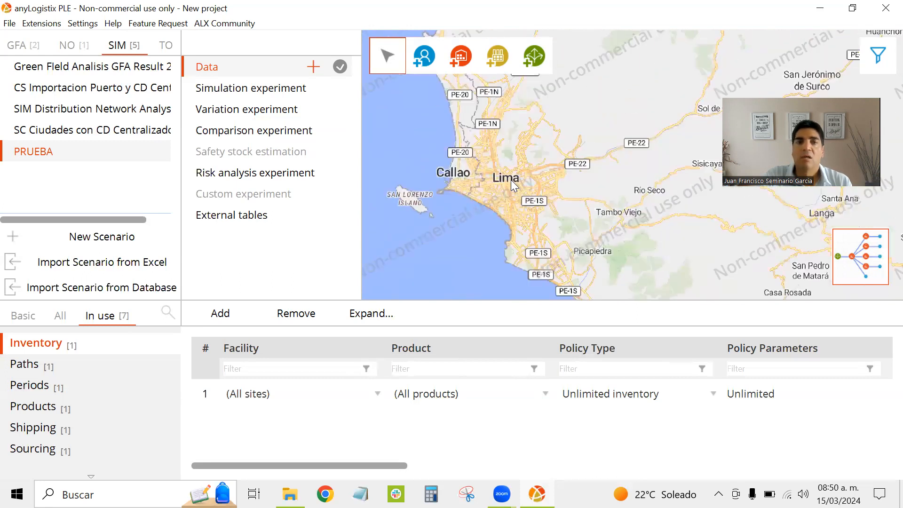
pyautogui.scroll(2, 509, 189)
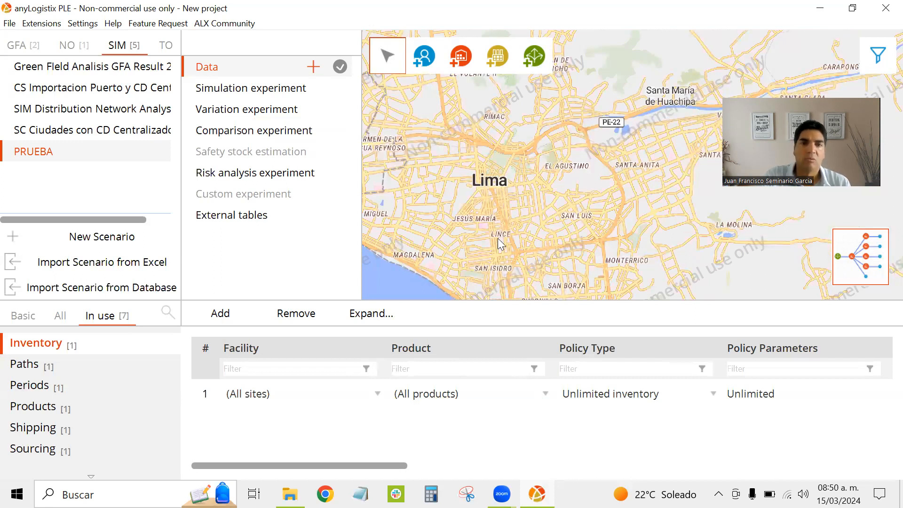
pyautogui.scroll(-2, 503, 195)
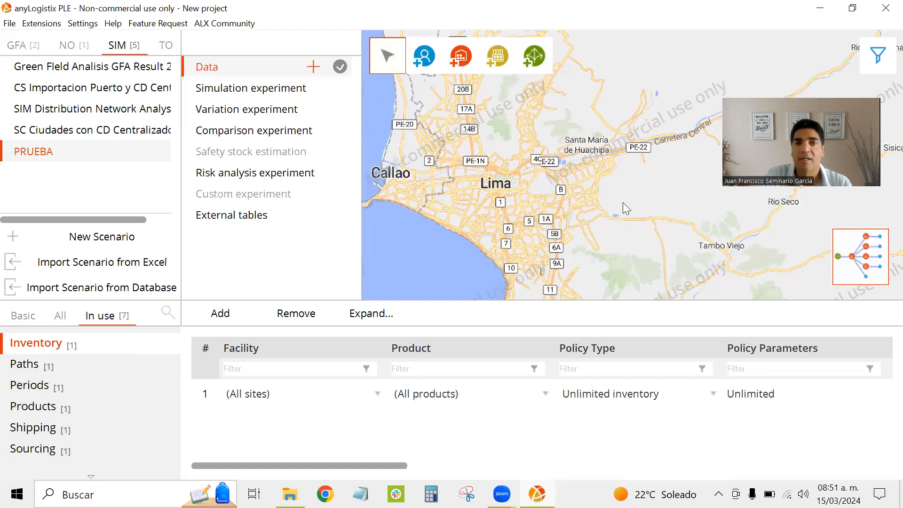
pyautogui.moveTo(611, 217); pyautogui.dragTo(522, 212)
pyautogui.moveTo(625, 201); pyautogui.dragTo(724, 211)
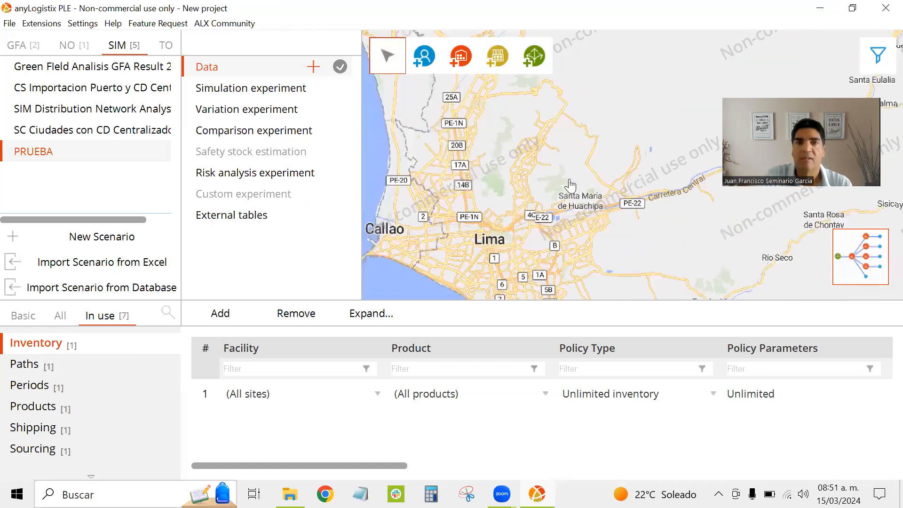
# Check the schematic supply chain view, return to the geographic map and examine Lima's districts
pyautogui.click(858, 257)
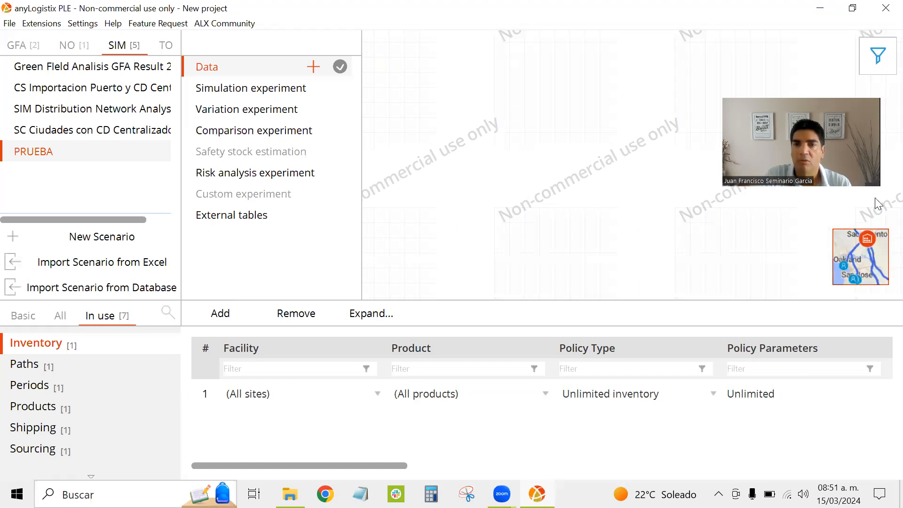
pyautogui.click(864, 264)
pyautogui.scroll(6, 551, 168)
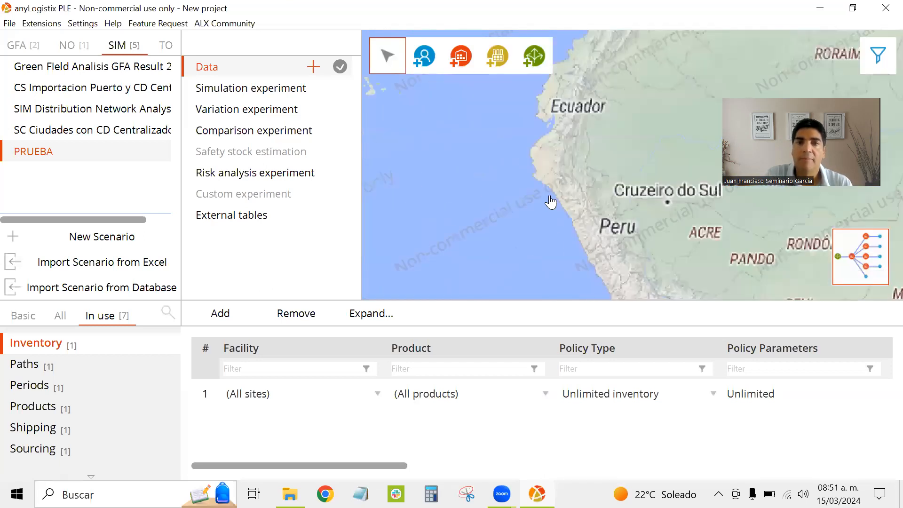
pyautogui.scroll(3, 534, 162)
pyautogui.scroll(4, 558, 213)
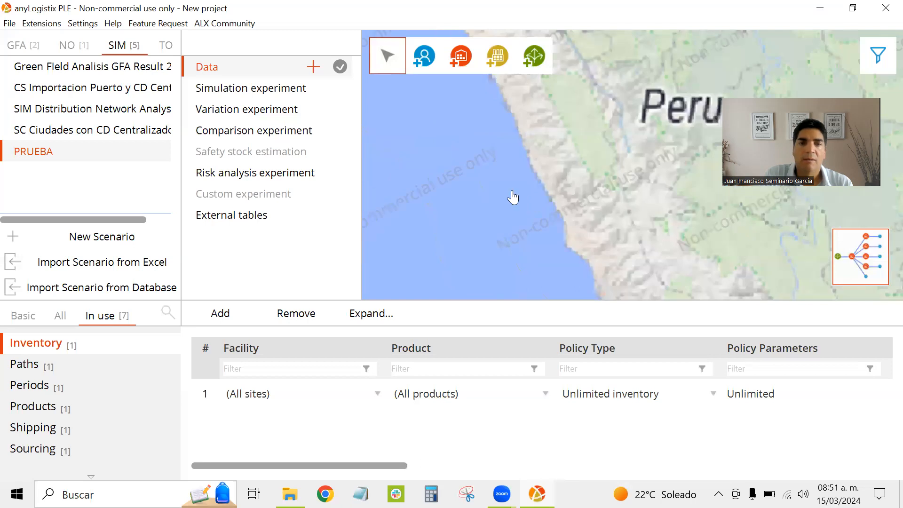
pyautogui.moveTo(527, 239); pyautogui.dragTo(509, 150)
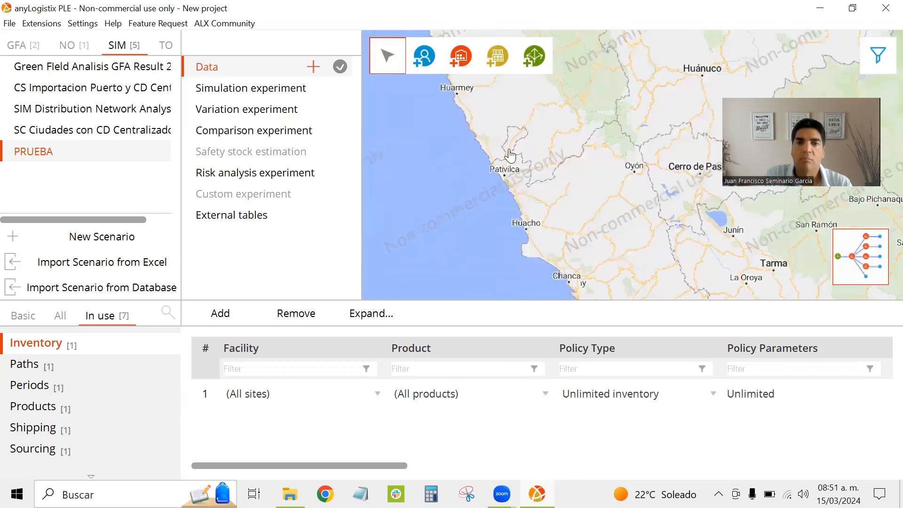
pyautogui.moveTo(534, 229); pyautogui.dragTo(501, 127)
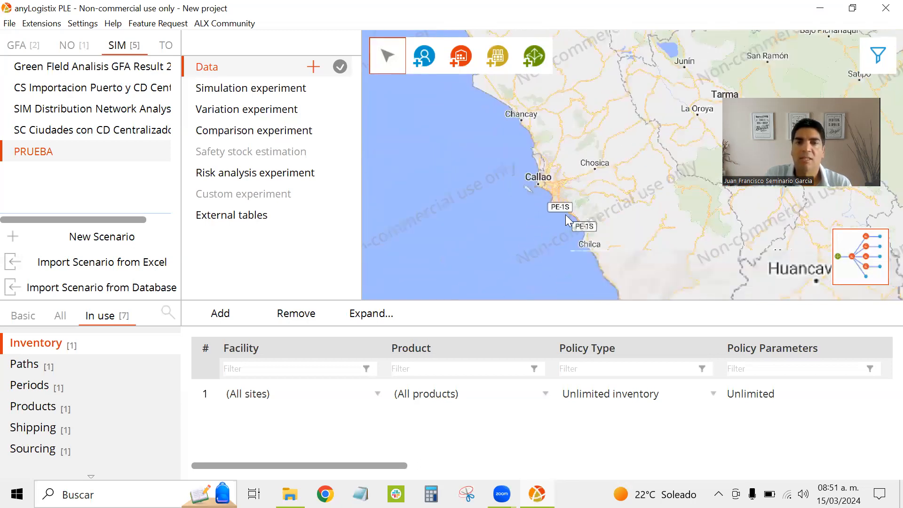
pyautogui.scroll(2, 552, 175)
pyautogui.scroll(3, 534, 160)
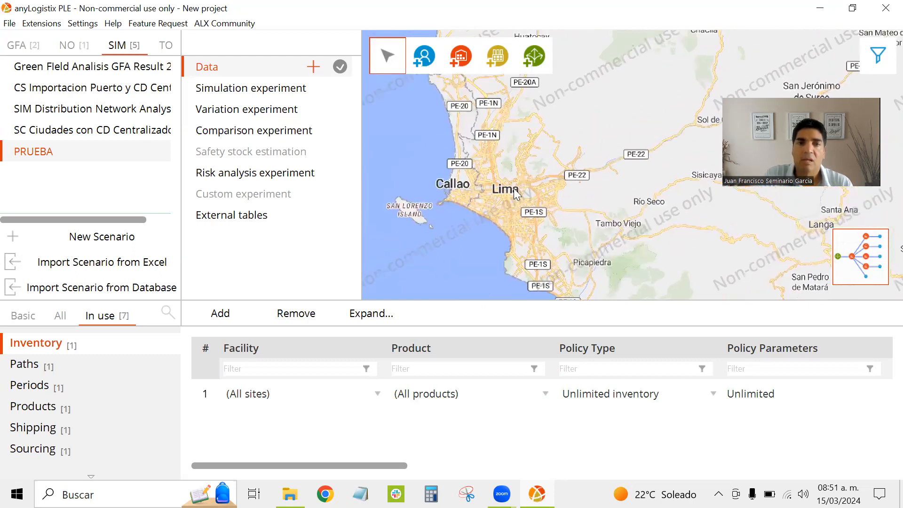
pyautogui.scroll(4, 514, 192)
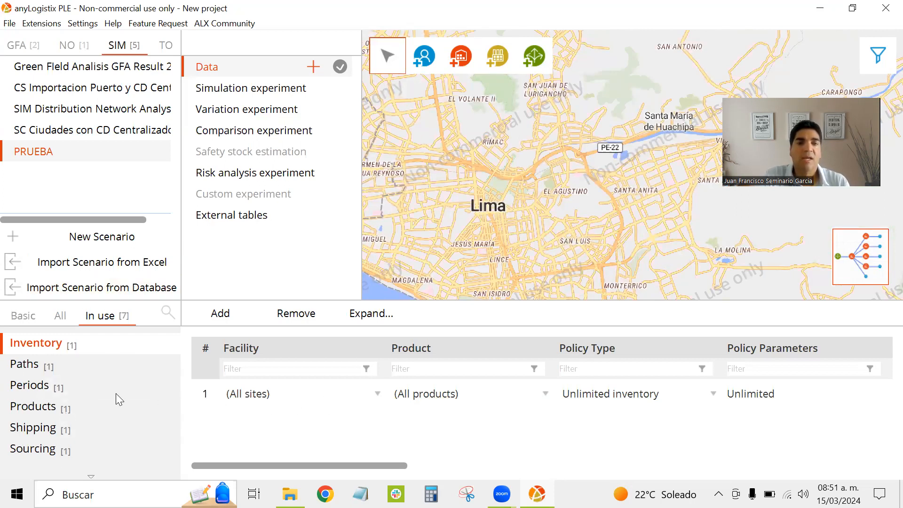
pyautogui.scroll(-1, 95, 360)
pyautogui.scroll(1, 95, 363)
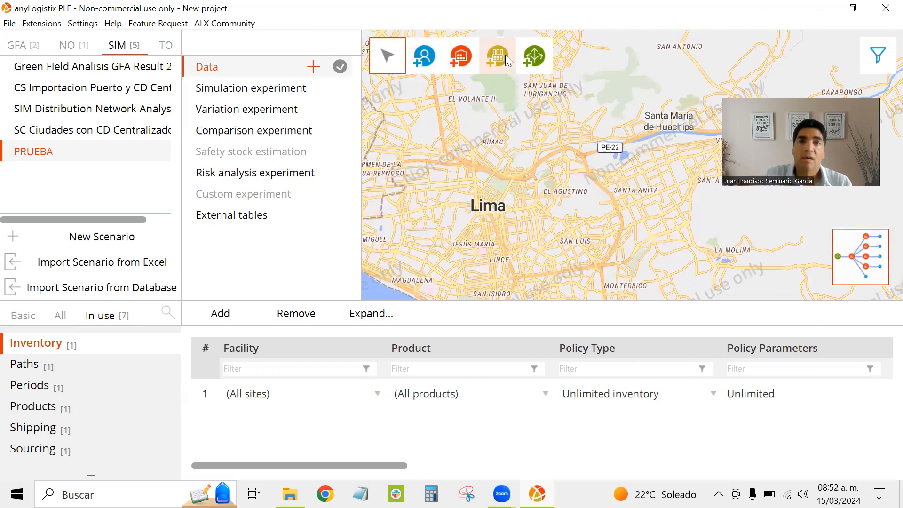
# Create a customer on the Lima map near the coast, just northwest of the Miraflores label
pyautogui.click(535, 62)
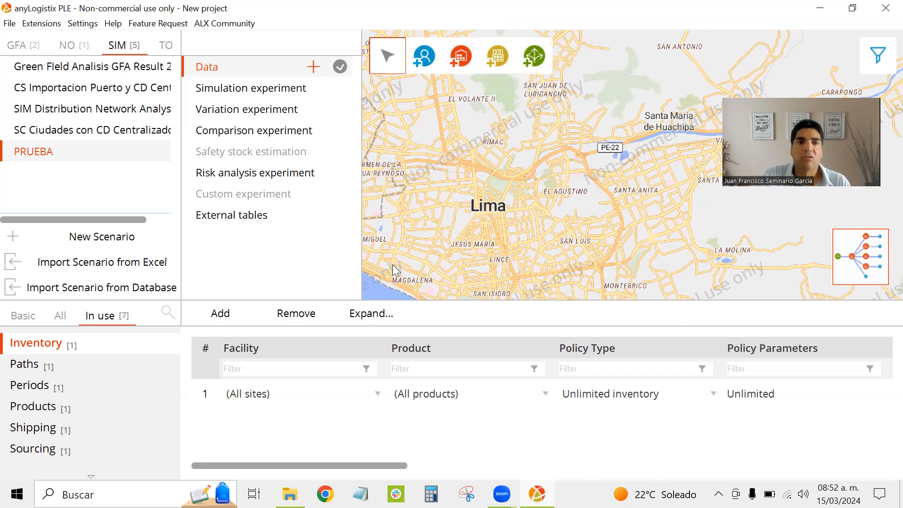
pyautogui.scroll(-1, 468, 219)
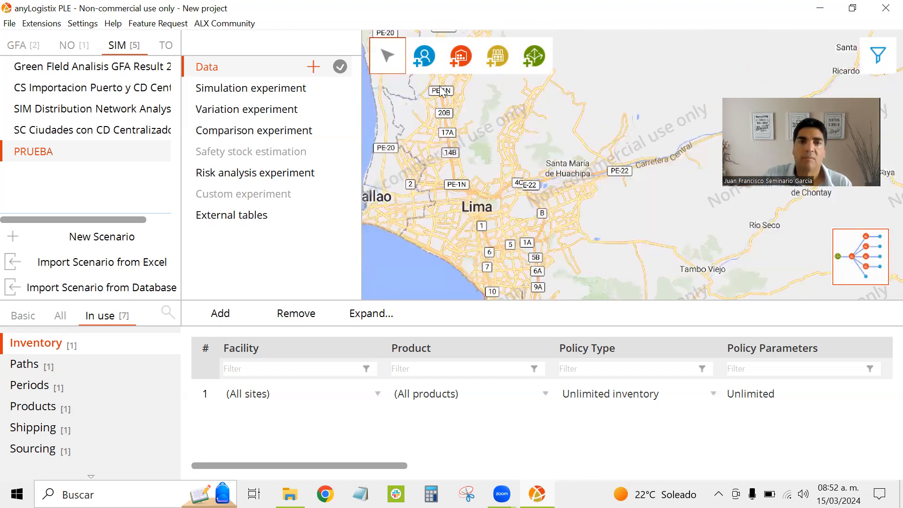
pyautogui.click(427, 60)
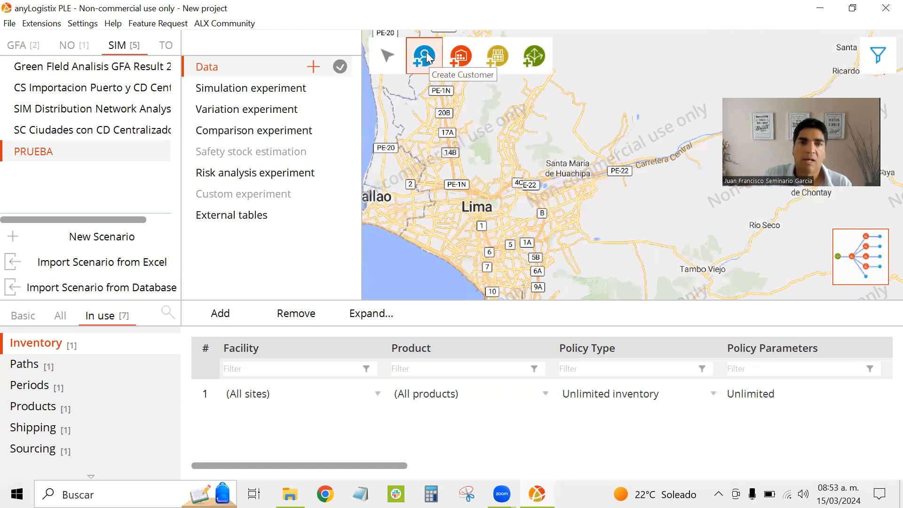
pyautogui.scroll(2, 477, 277)
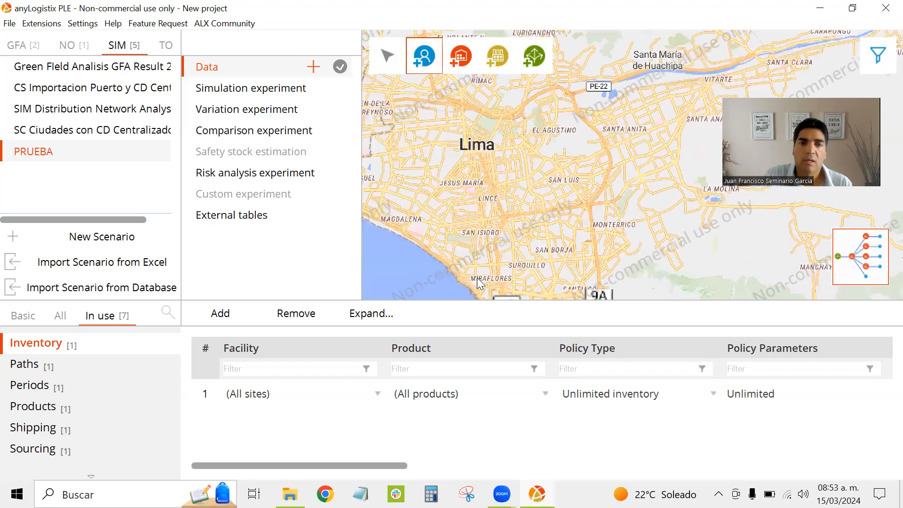
pyautogui.click(470, 253)
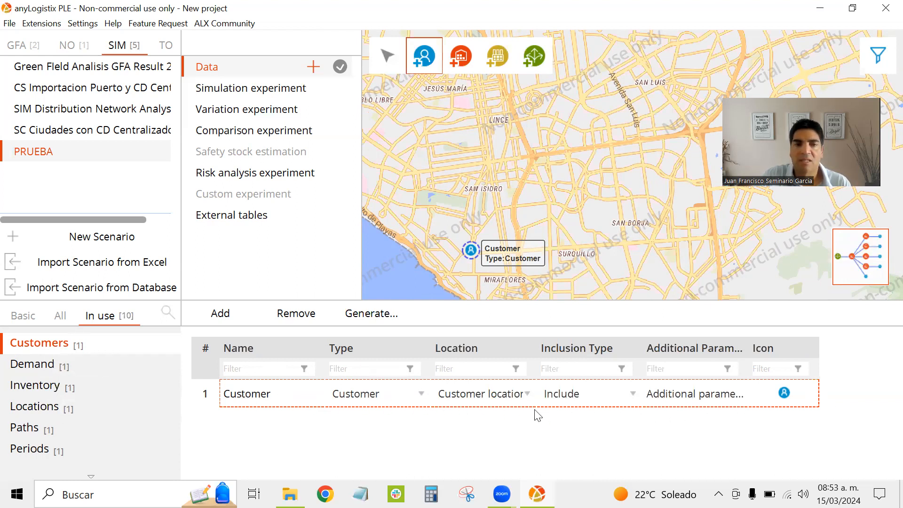
# Rename the customer in the Customers table as CLIENTES MIRAFLORES
pyautogui.doubleClick(239, 397)
pyautogui.moveTo(273, 395); pyautogui.dragTo(204, 400)
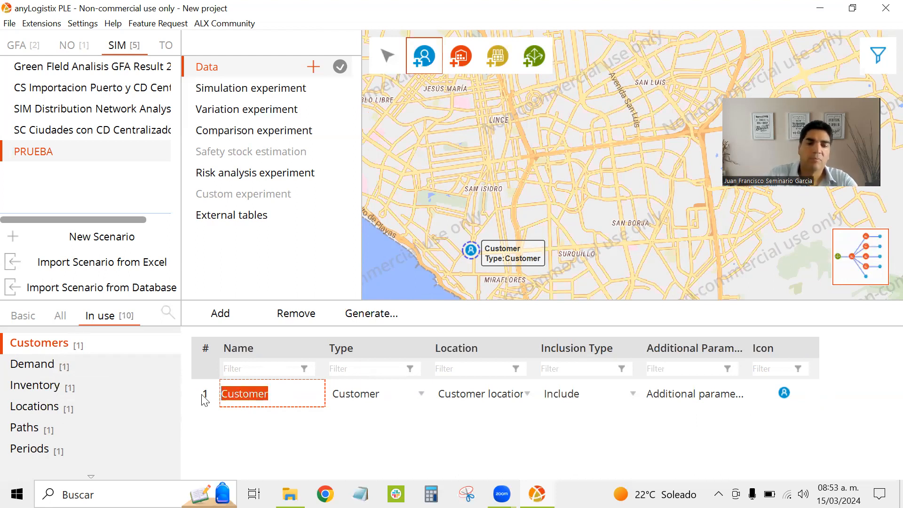
pyautogui.write('CLINE')
pyautogui.press('BackSpace')
pyautogui.press('BackSpace')
pyautogui.press('BackSpace')
pyautogui.press('BackSpace')
pyautogui.press('BackSpace')
pyautogui.write('C')
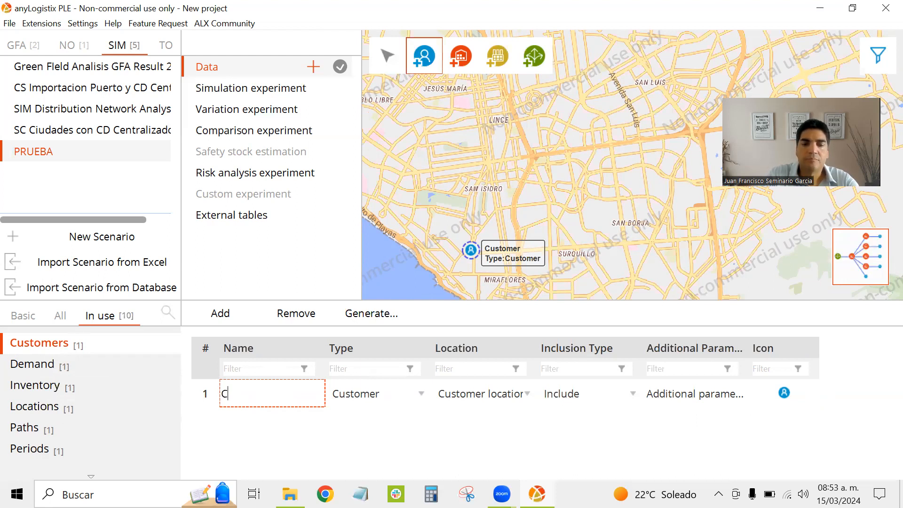
pyautogui.write('LIENTES M')
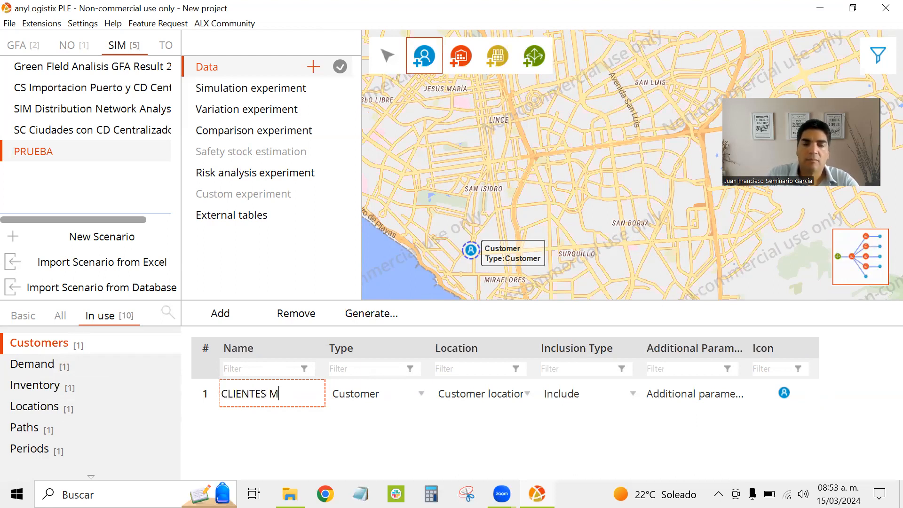
pyautogui.write('IRAFLORES')
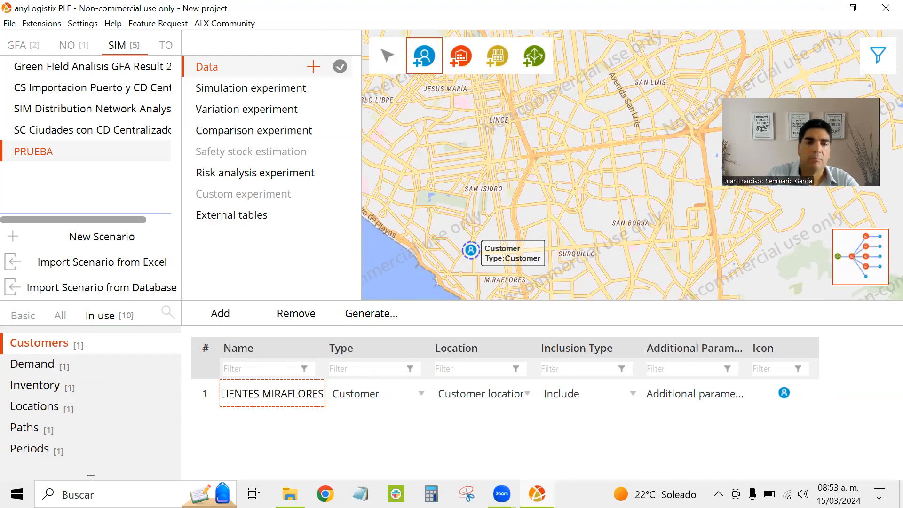
# Review the type, location and inclusion options of CLIENTES MIRAFLORES, keeping Customer as the type and Include as the inclusion type
pyautogui.click(377, 398)
pyautogui.click(422, 396)
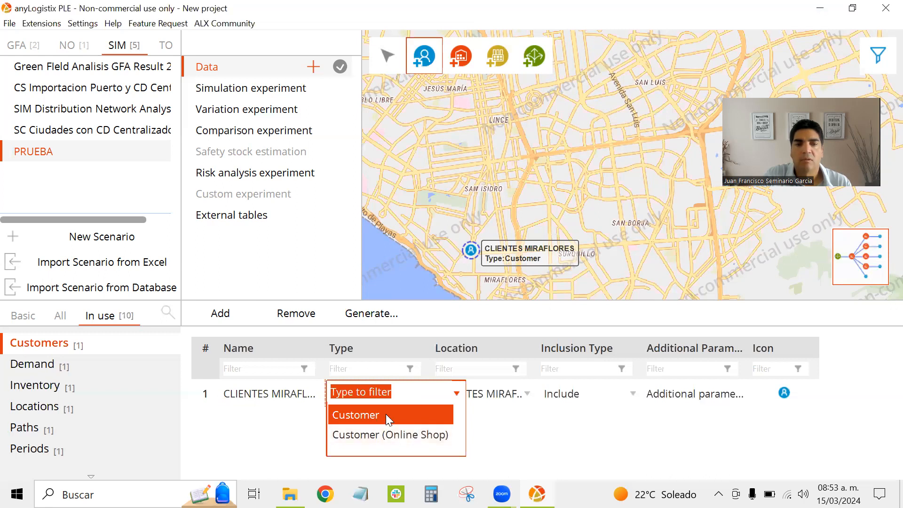
pyautogui.click(386, 414)
pyautogui.click(505, 398)
pyautogui.click(505, 398)
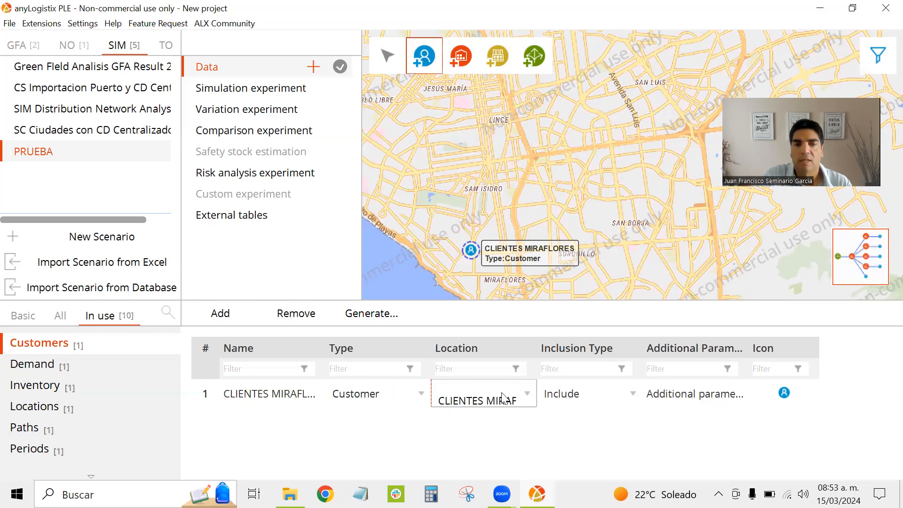
pyautogui.click(595, 416)
pyautogui.click(592, 401)
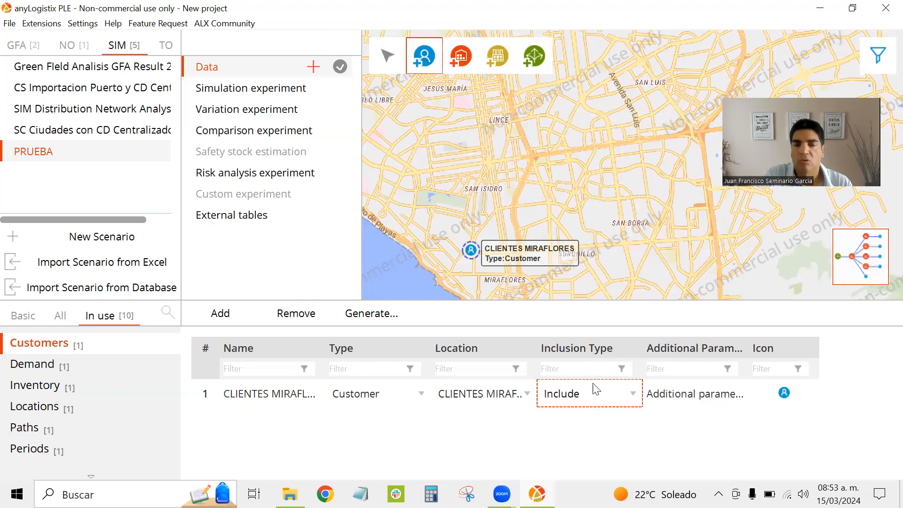
pyautogui.click(624, 402)
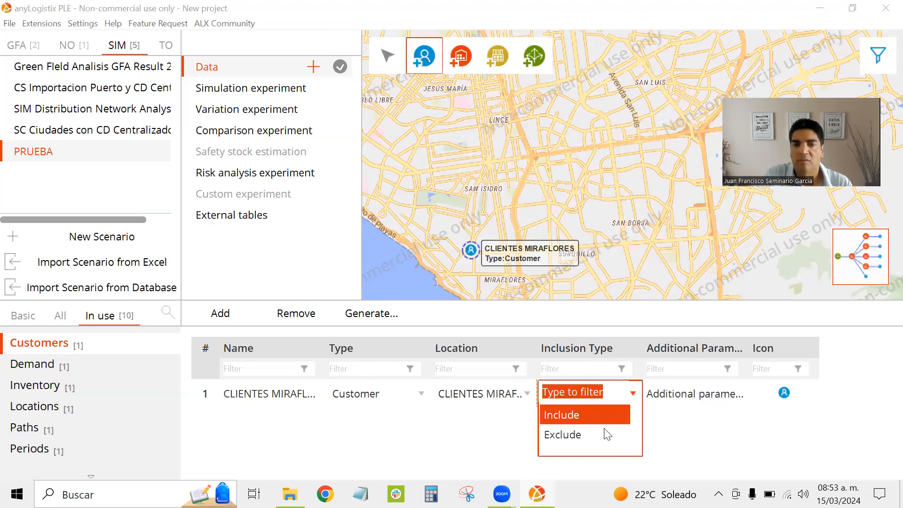
pyautogui.click(606, 414)
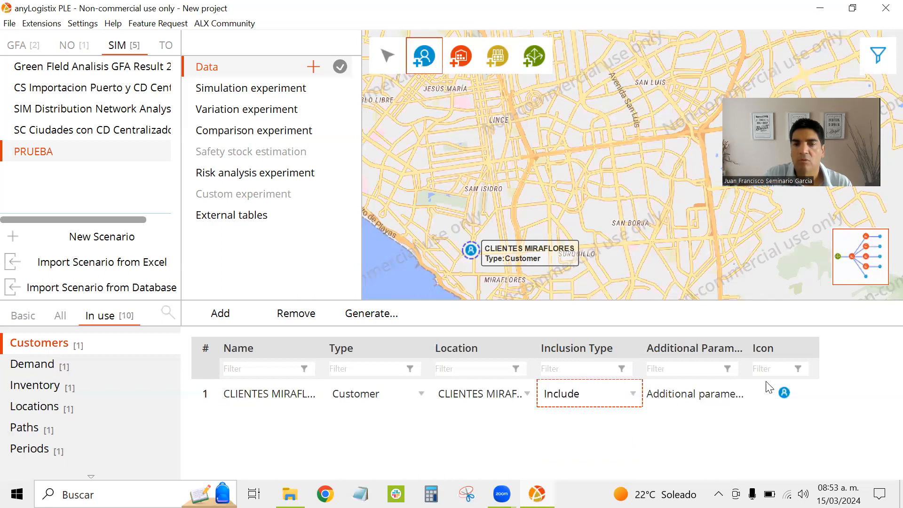
# Change the icon of CLIENTES MIRAFLORES to the olive-green customer icon
pyautogui.click(785, 395)
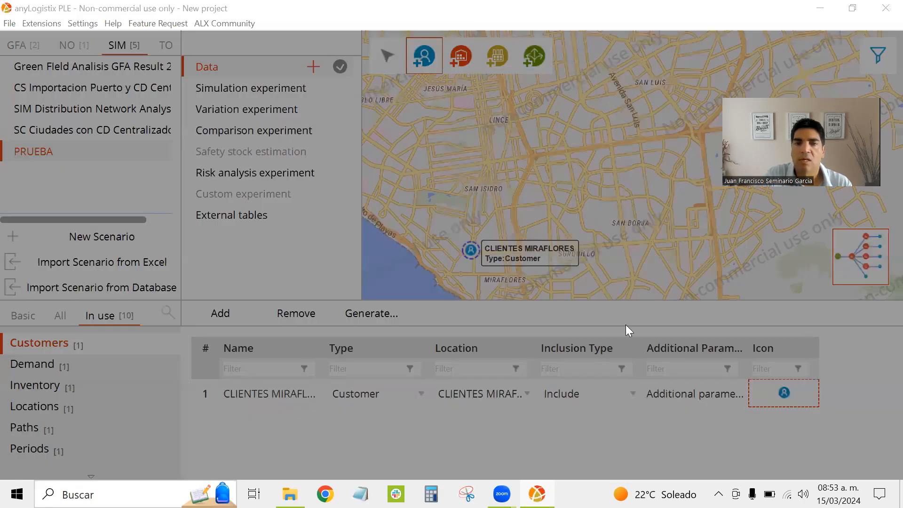
pyautogui.click(347, 218)
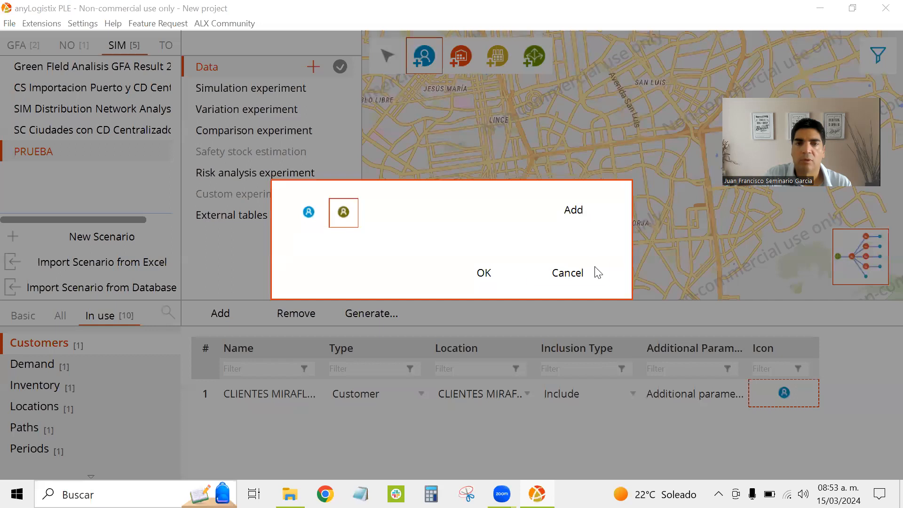
pyautogui.click(504, 283)
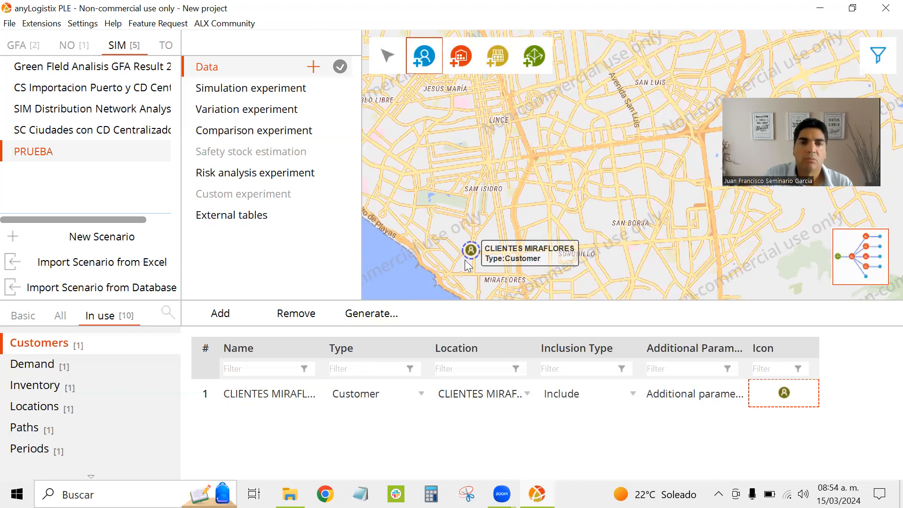
# Place a DC on the map at the Panamericana Sur highway junction just east of the Punta Hermosa label
pyautogui.scroll(1, 466, 259)
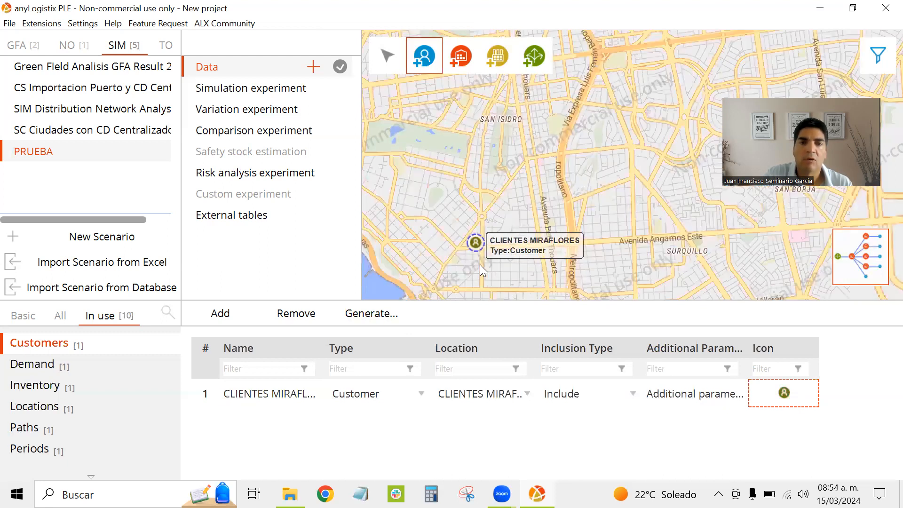
pyautogui.scroll(-1, 480, 264)
pyautogui.scroll(-1, 480, 265)
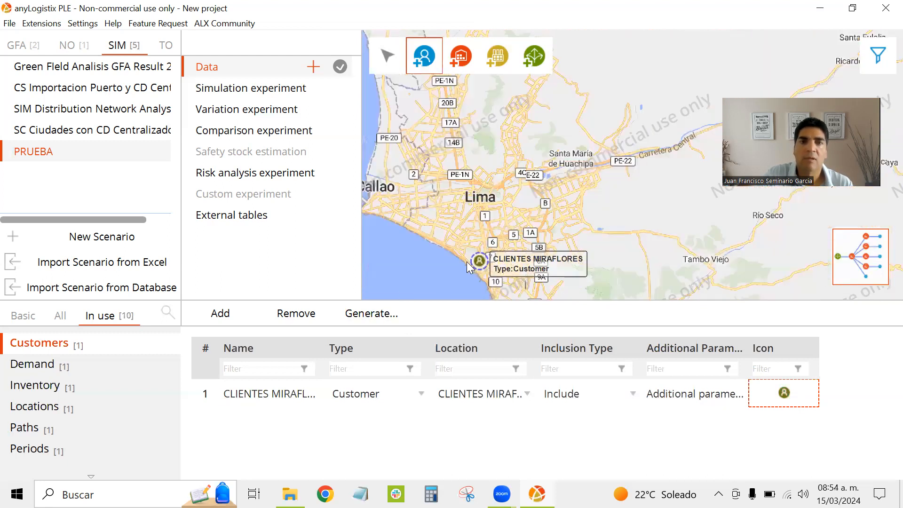
pyautogui.moveTo(520, 200)
pyautogui.mouseDown()
pyautogui.moveTo(412, 154)
pyautogui.moveTo(484, 123)
pyautogui.moveTo(476, 98)
pyautogui.mouseUp()
pyautogui.click(462, 56)
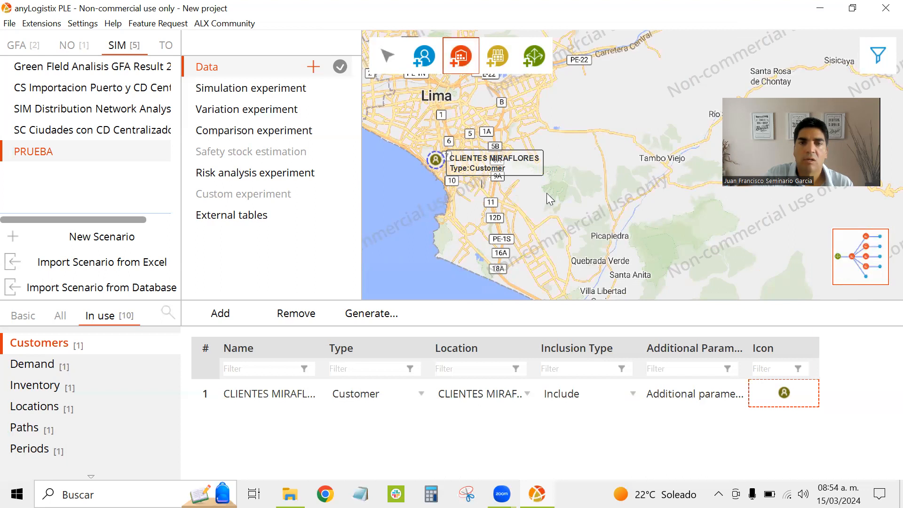
pyautogui.moveTo(542, 236); pyautogui.dragTo(471, 111)
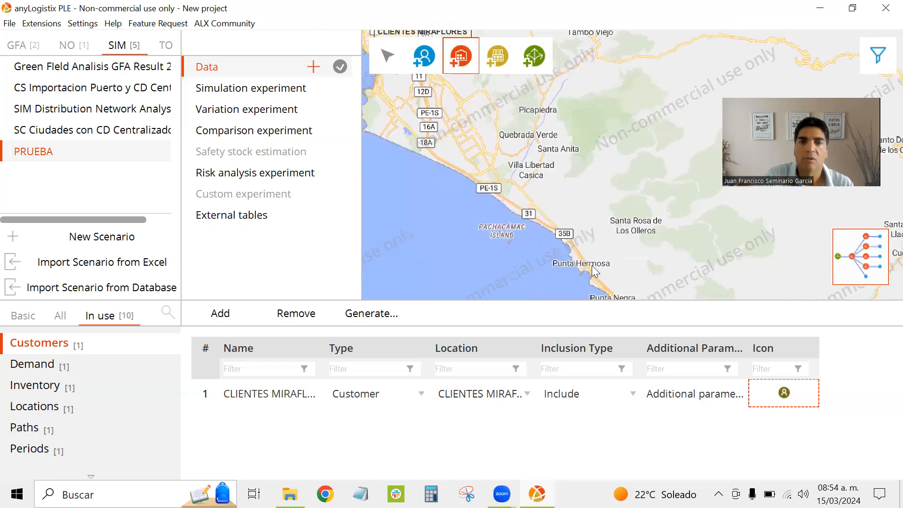
pyautogui.scroll(4, 596, 278)
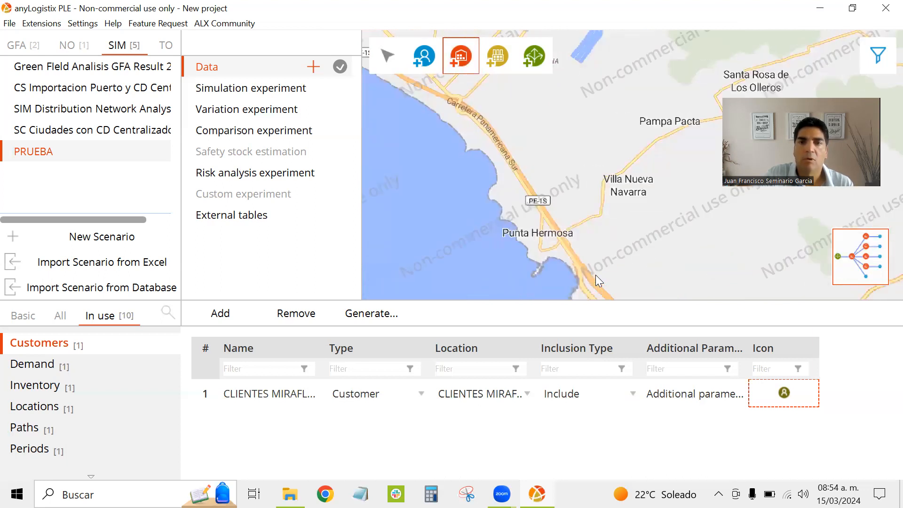
pyautogui.moveTo(536, 207); pyautogui.dragTo(555, 270)
pyautogui.moveTo(497, 192); pyautogui.dragTo(545, 261)
pyautogui.moveTo(480, 161); pyautogui.dragTo(484, 186)
pyautogui.scroll(-1, 527, 144)
pyautogui.moveTo(525, 251); pyautogui.dragTo(513, 157)
pyautogui.scroll(-1, 513, 158)
pyautogui.moveTo(538, 189); pyautogui.dragTo(477, 74)
pyautogui.moveTo(495, 110); pyautogui.dragTo(578, 273)
pyautogui.scroll(1, 522, 216)
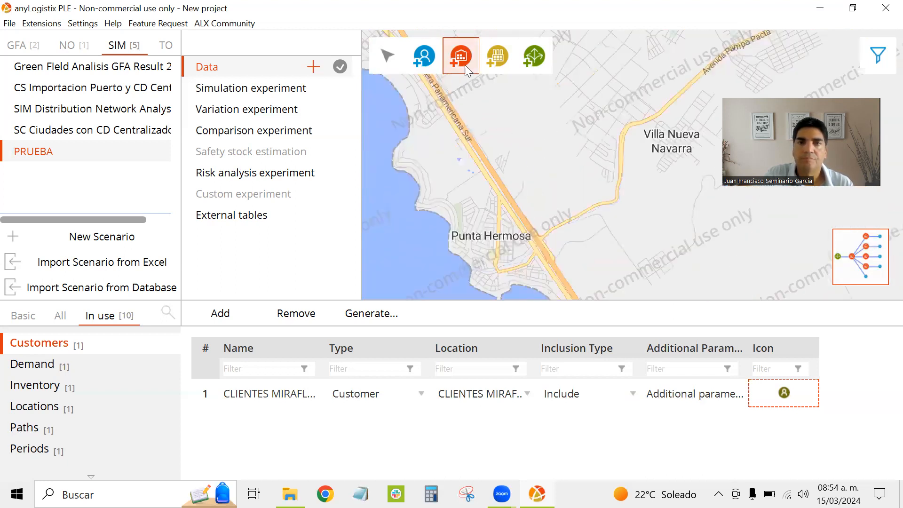
pyautogui.click(543, 235)
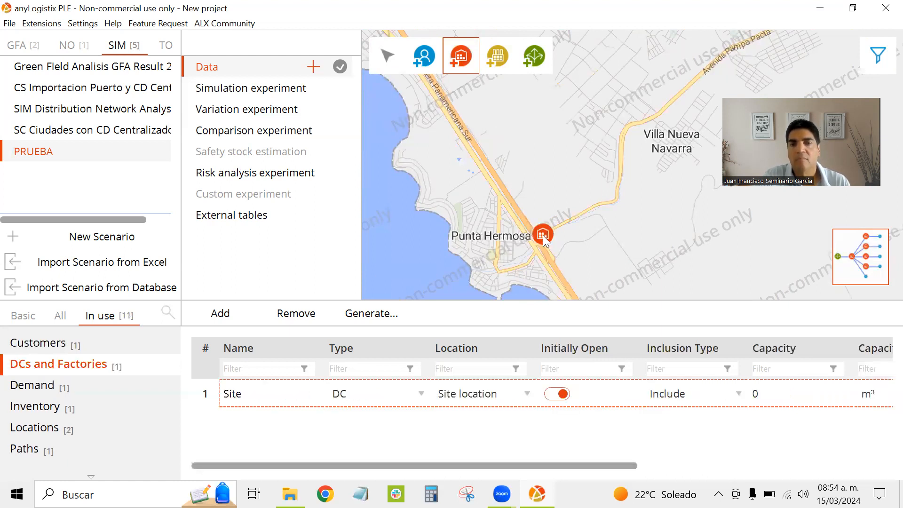
# Place a second DC at the same Punta Hermosa junction and remove the original one named Site
pyautogui.moveTo(543, 235)
pyautogui.mouseDown()
pyautogui.moveTo(563, 244)
pyautogui.moveTo(583, 234)
pyautogui.mouseUp()
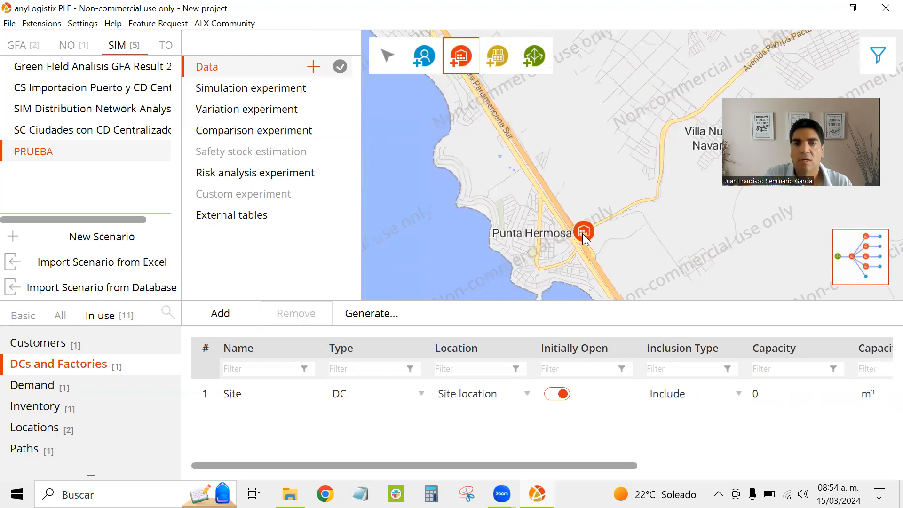
pyautogui.click(582, 234)
pyautogui.click(579, 231)
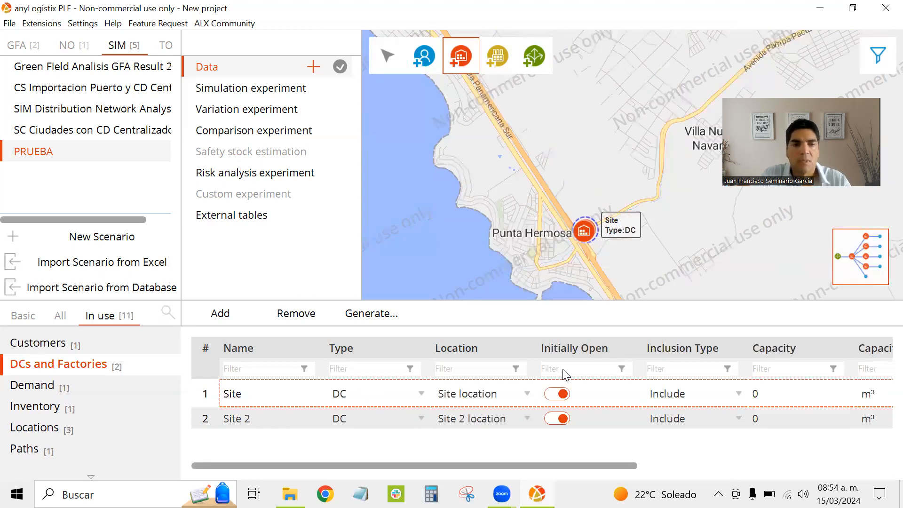
pyautogui.click(296, 313)
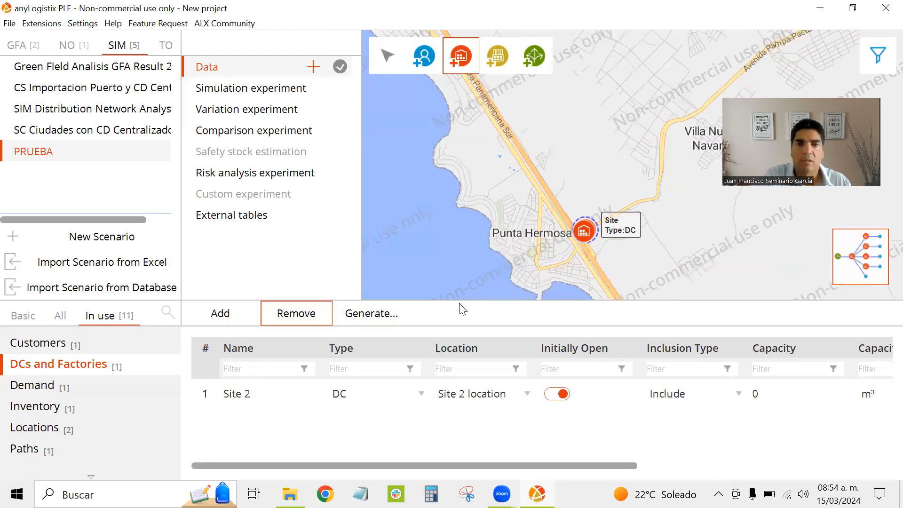
# Select the remaining DC at the Punta Hermosa junction and rename it as CD PUNTA HERMOSA
pyautogui.click(590, 231)
pyautogui.moveTo(588, 236)
pyautogui.mouseDown()
pyautogui.moveTo(608, 238)
pyautogui.moveTo(611, 226)
pyautogui.moveTo(588, 238)
pyautogui.mouseUp()
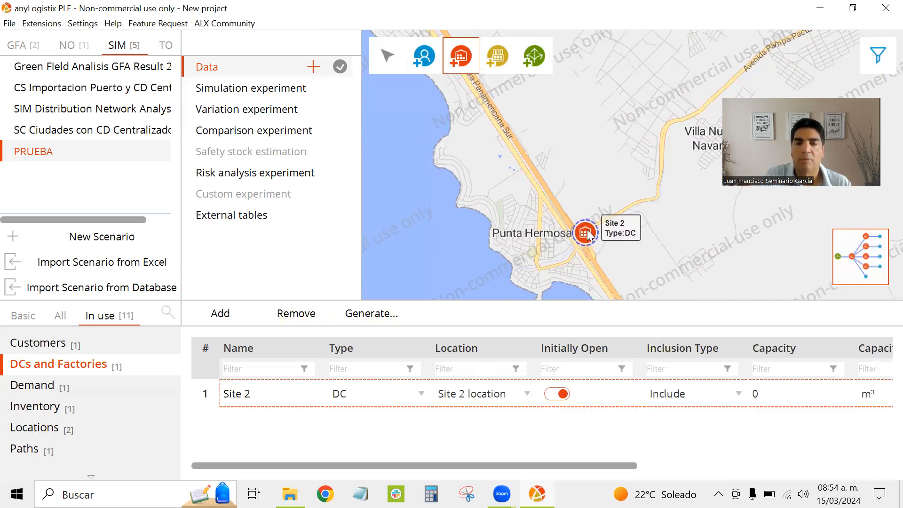
pyautogui.scroll(3, 589, 235)
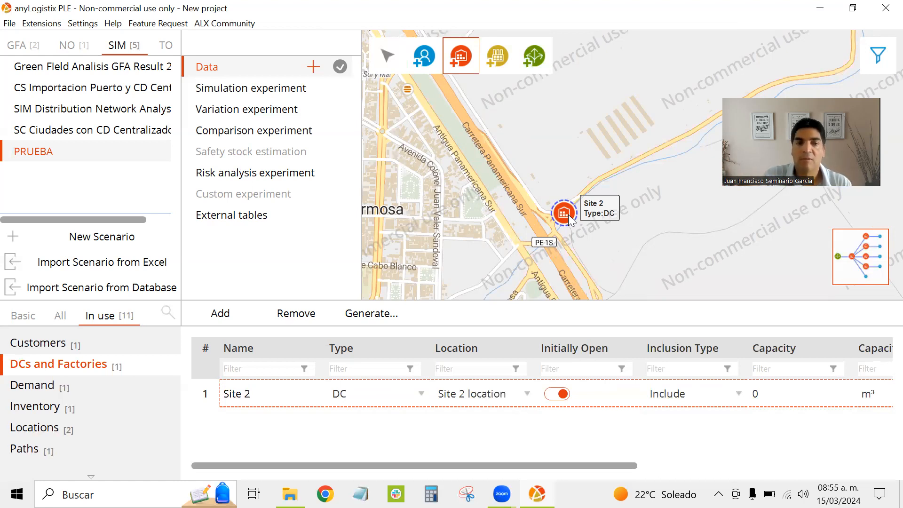
pyautogui.doubleClick(242, 396)
pyautogui.moveTo(253, 395); pyautogui.dragTo(218, 397)
pyautogui.write('CD ')
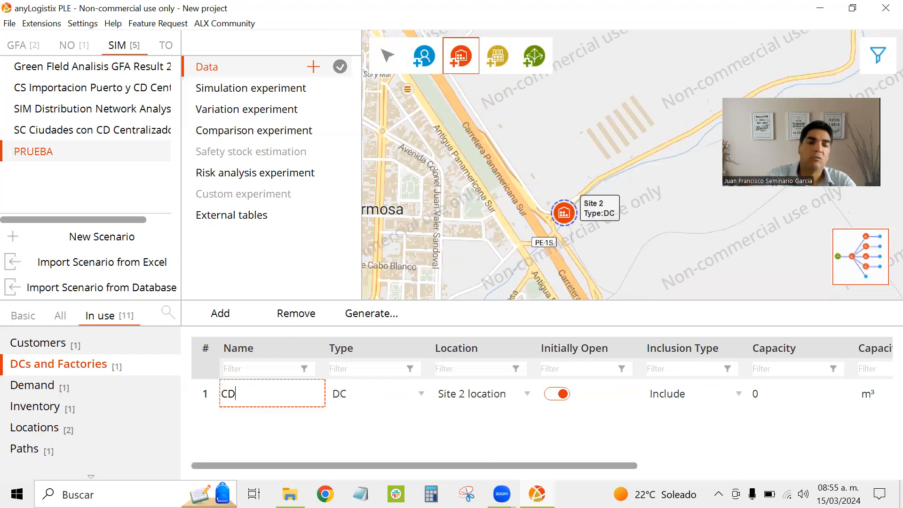
pyautogui.write('PUNTA ')
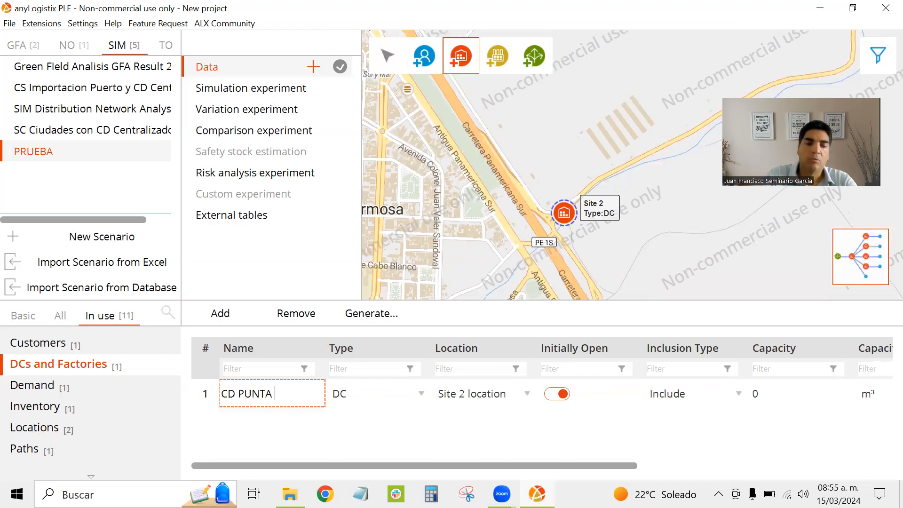
pyautogui.write('HERMOSA')
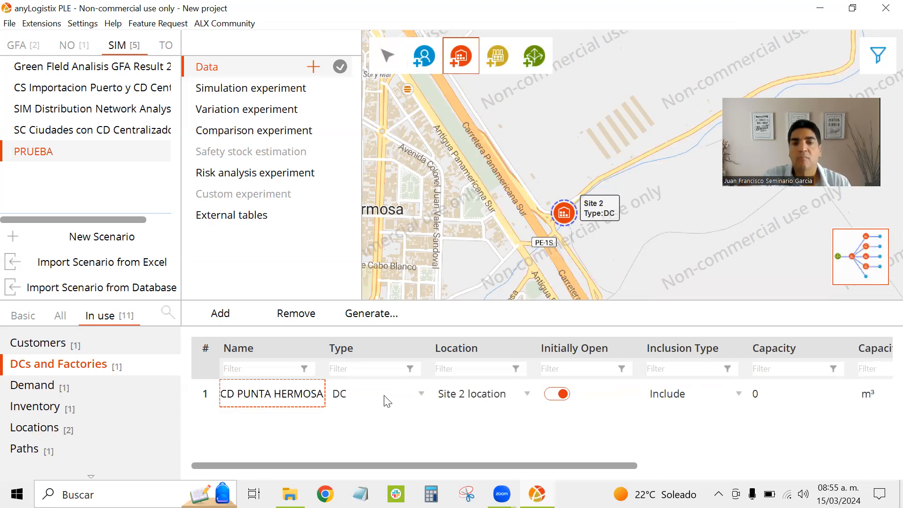
# Review the type, location, capacity, capacity unit and order aggregation settings of CD PUNTA HERMOSA
pyautogui.click(438, 396)
pyautogui.click(371, 395)
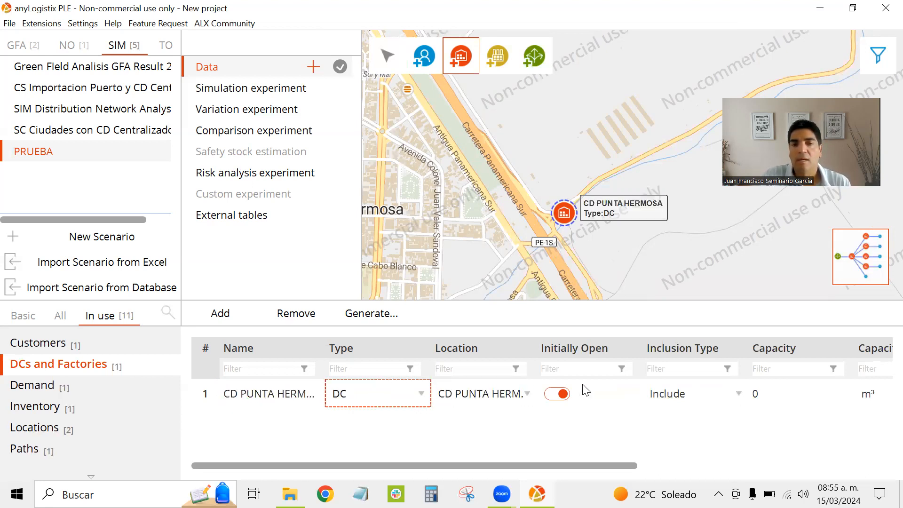
pyautogui.hscroll(5, 584, 412)
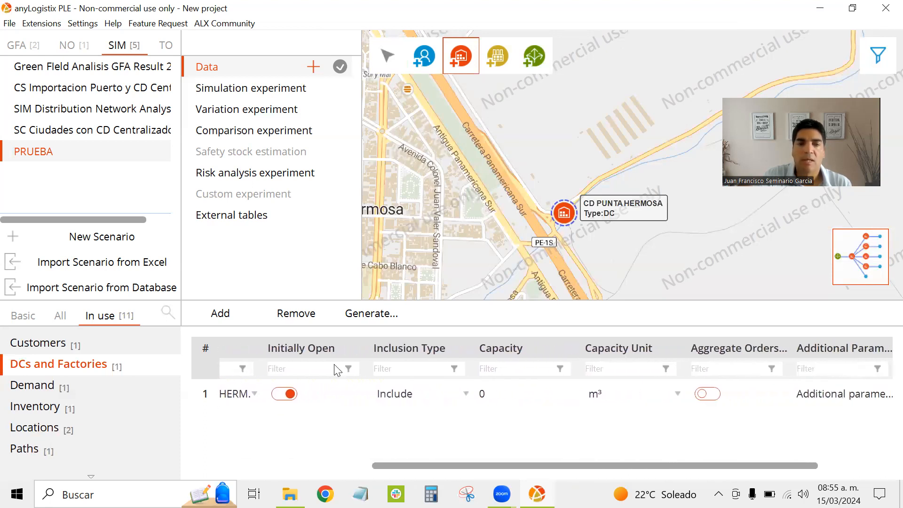
pyautogui.click(495, 395)
pyautogui.click(633, 396)
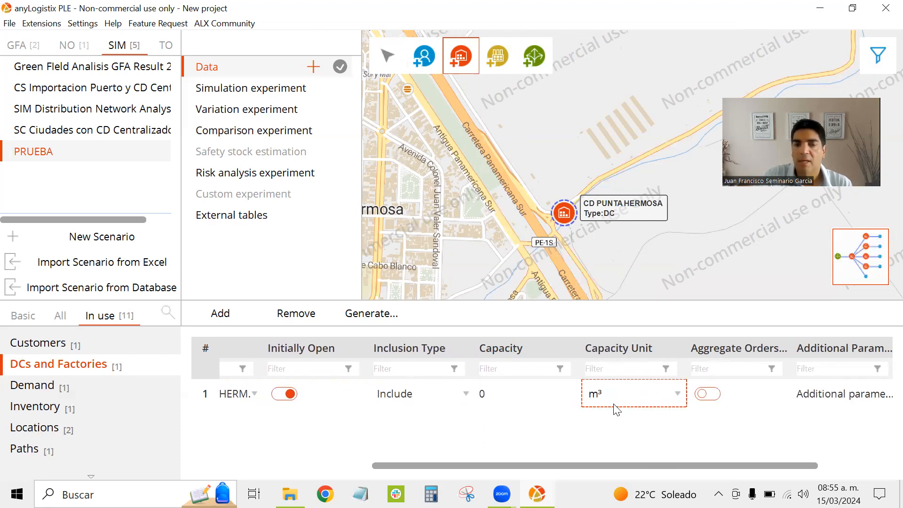
pyautogui.hscroll(3, 616, 410)
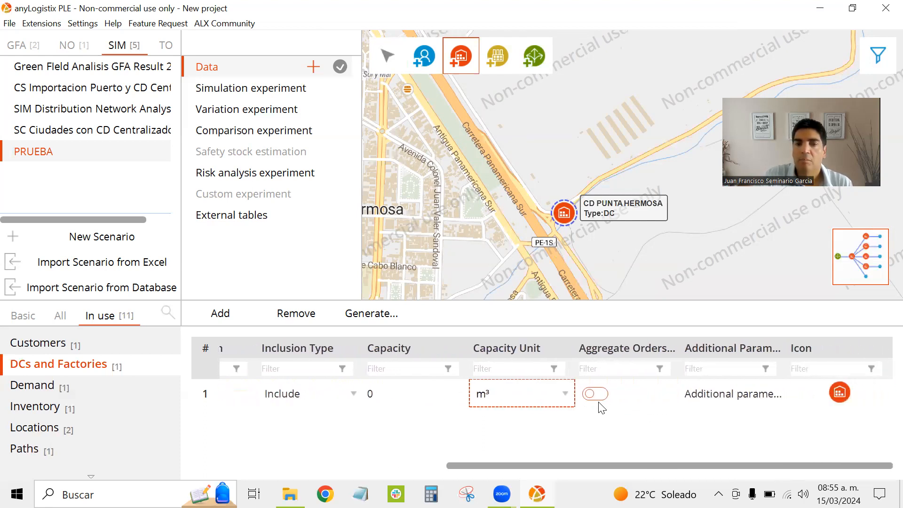
pyautogui.click(633, 396)
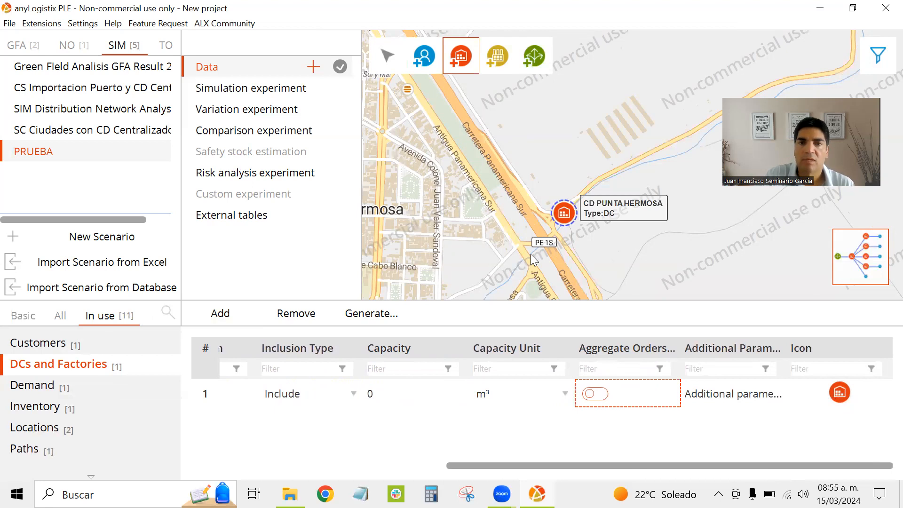
# Examine the map from Punta Hermosa northwest to Lima's southern districts around Santiago de Surco and San Juan de Miraflores
pyautogui.scroll(-3, 530, 254)
pyautogui.moveTo(487, 189); pyautogui.dragTo(546, 245)
pyautogui.moveTo(413, 144); pyautogui.dragTo(521, 236)
pyautogui.scroll(-1, 522, 236)
pyautogui.moveTo(531, 187); pyautogui.dragTo(679, 285)
pyautogui.moveTo(505, 178); pyautogui.dragTo(546, 252)
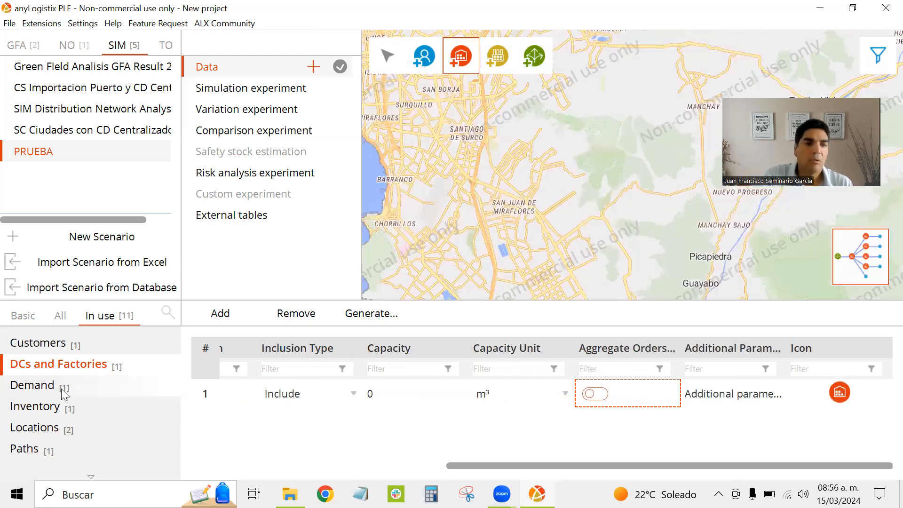
# Review the scenario's data tables from Demand through Vehicle Types, including Inventory, Locations, Paths, Periods, Products, Shipping and Sourcing
pyautogui.click(61, 388)
pyautogui.click(64, 410)
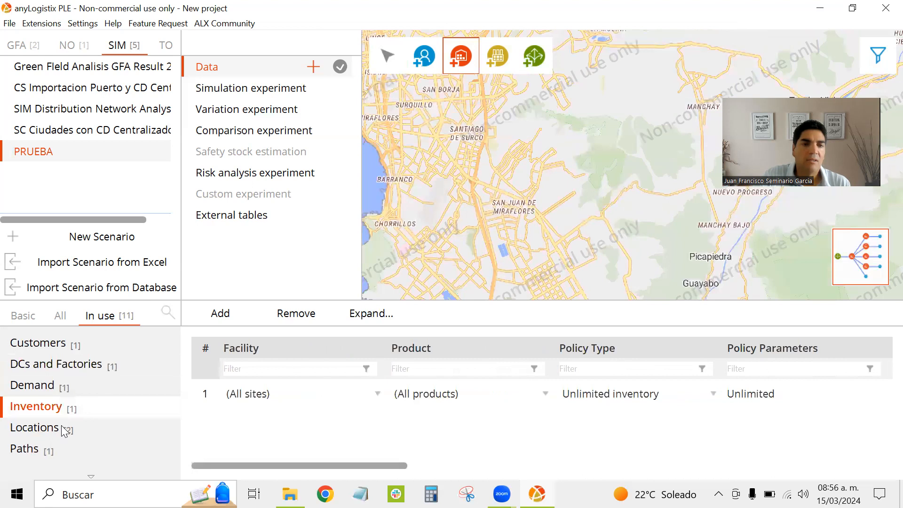
pyautogui.click(62, 429)
pyautogui.scroll(-1, 63, 431)
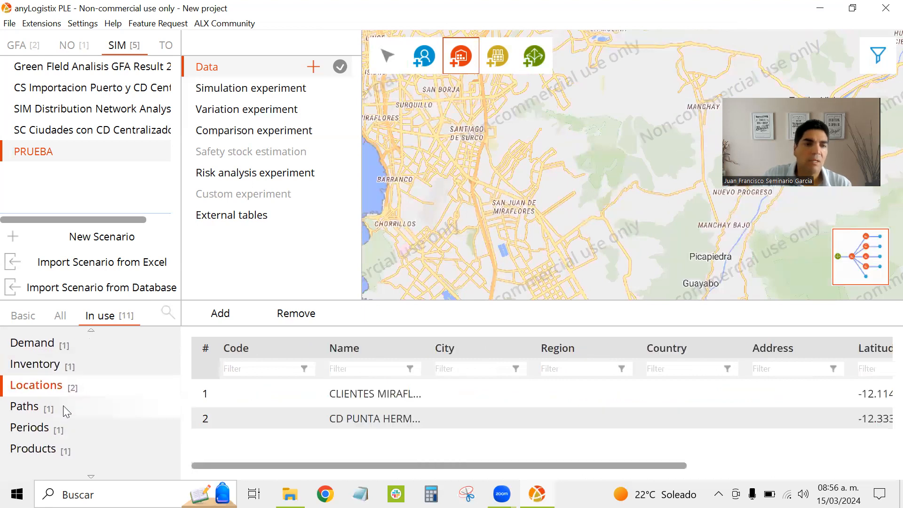
pyautogui.click(63, 407)
pyautogui.click(66, 426)
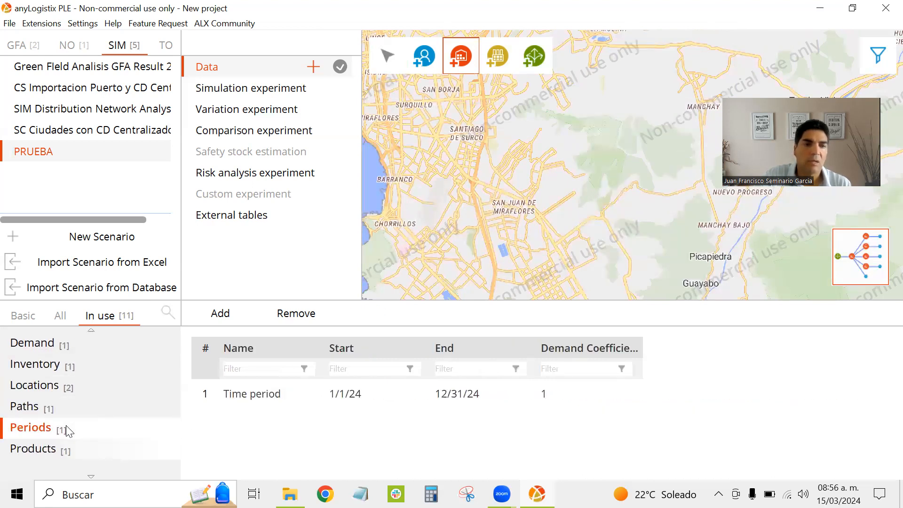
pyautogui.press('Down')
pyautogui.scroll(-1, 66, 425)
pyautogui.click(76, 412)
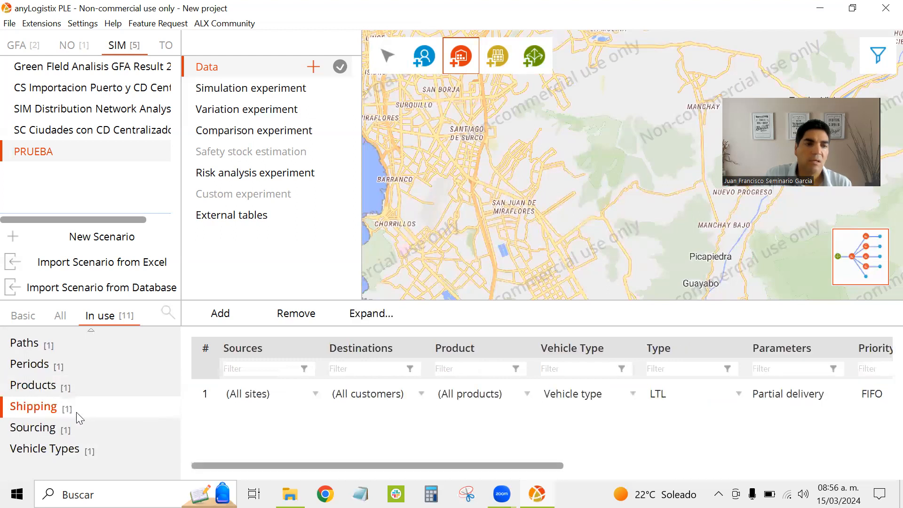
pyautogui.click(78, 418)
pyautogui.press('Down')
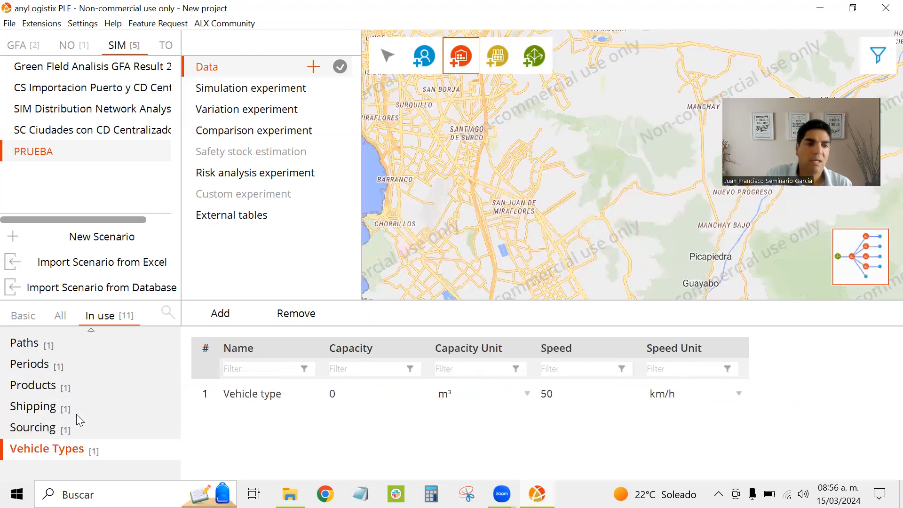
pyautogui.scroll(3, 77, 414)
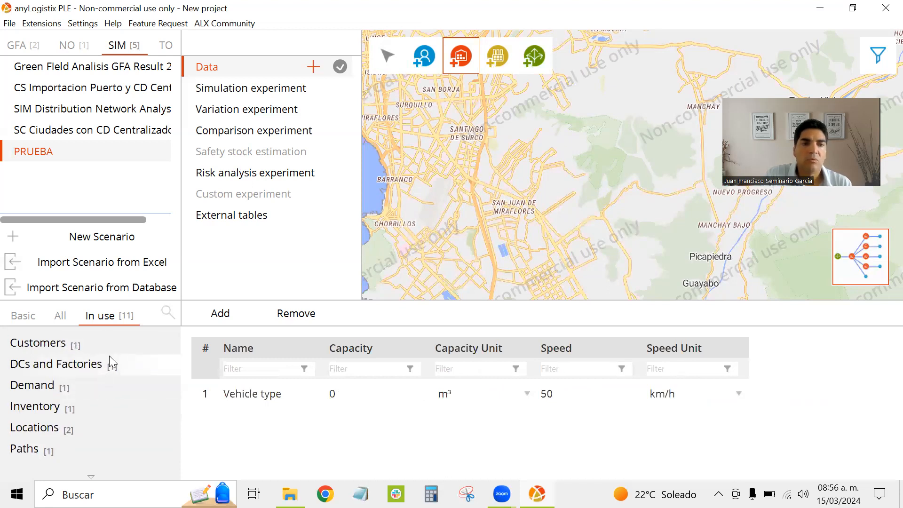
pyautogui.click(93, 391)
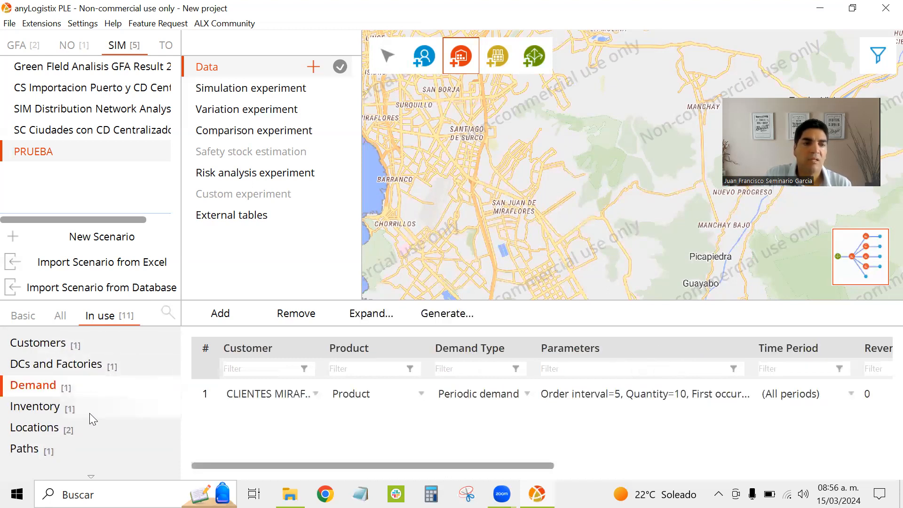
pyautogui.click(89, 413)
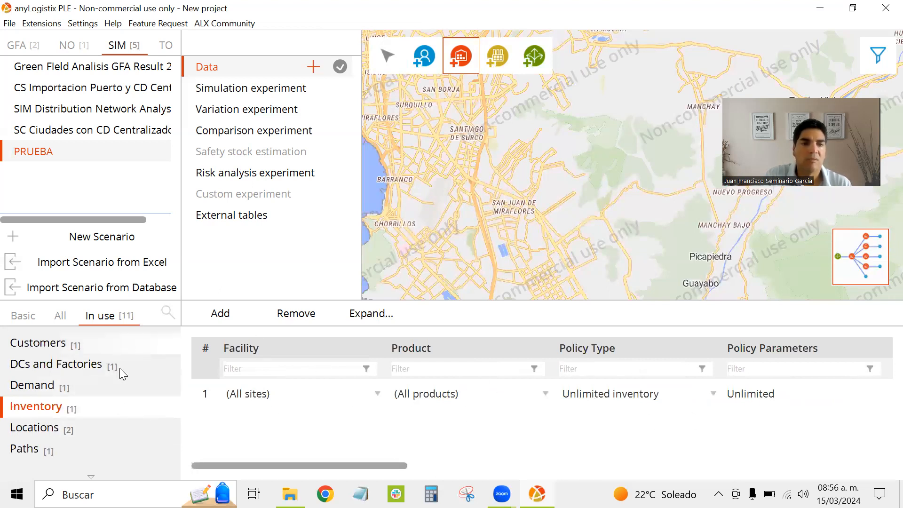
# Place a supplier on the map in Callao, near Castilla Pasamayo and just west of Calle Zepita
pyautogui.scroll(-1, 470, 255)
pyautogui.scroll(-1, 508, 243)
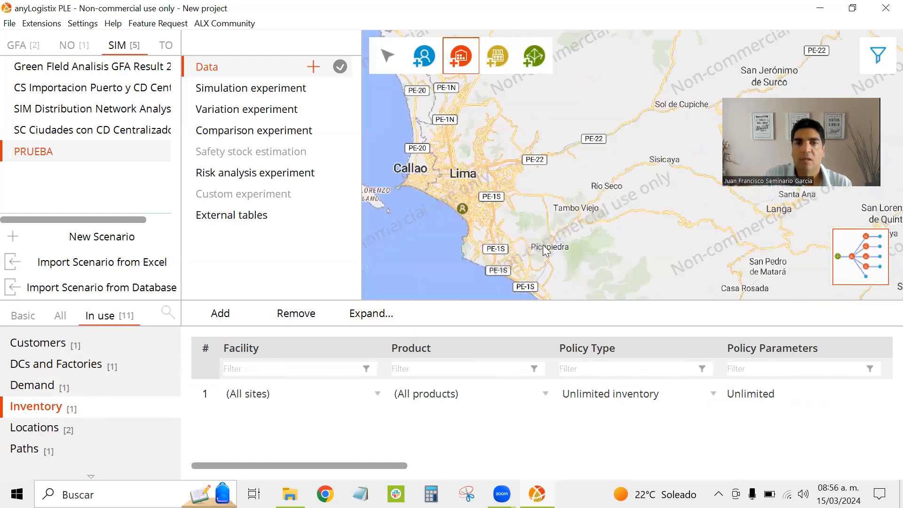
pyautogui.moveTo(502, 149); pyautogui.dragTo(521, 208)
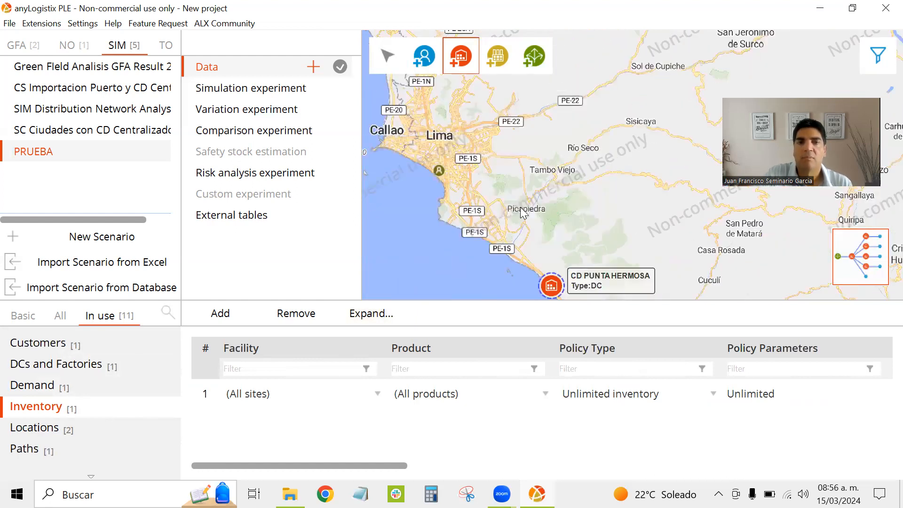
pyautogui.scroll(3, 479, 181)
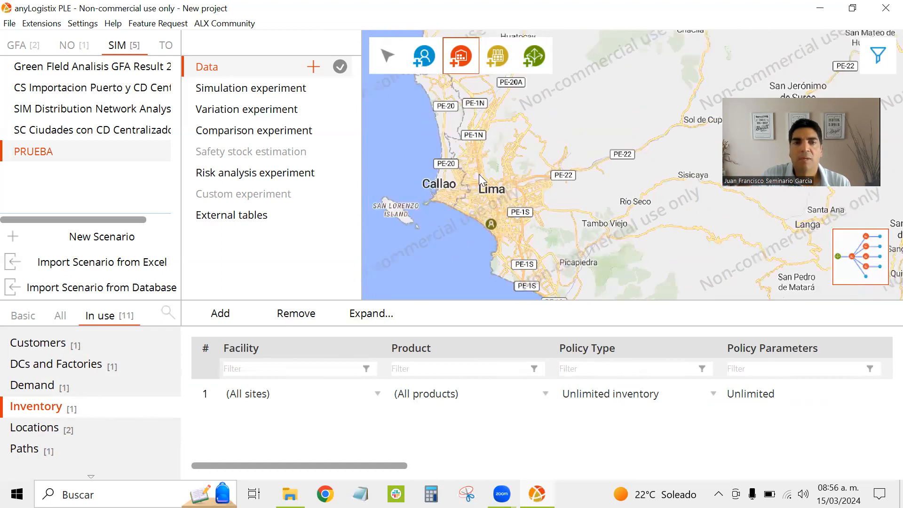
pyautogui.click(537, 55)
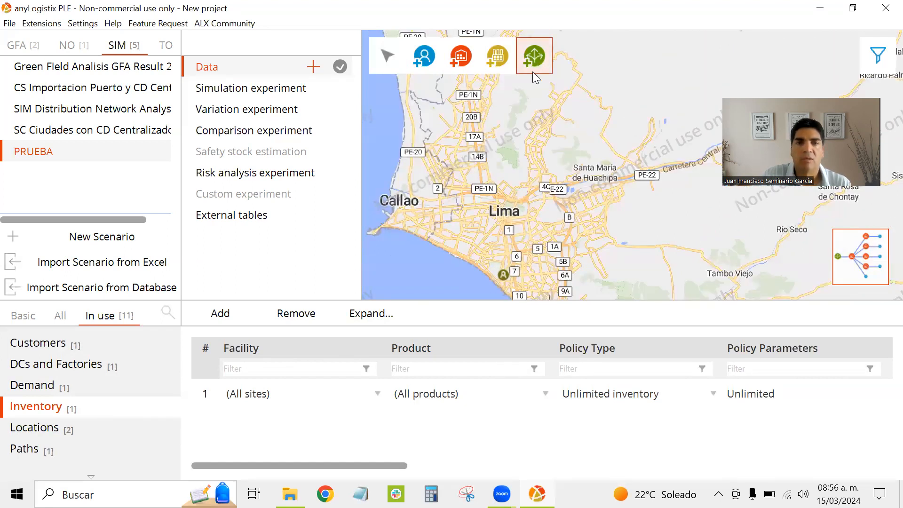
pyautogui.scroll(1, 442, 197)
pyautogui.moveTo(443, 198); pyautogui.dragTo(598, 233)
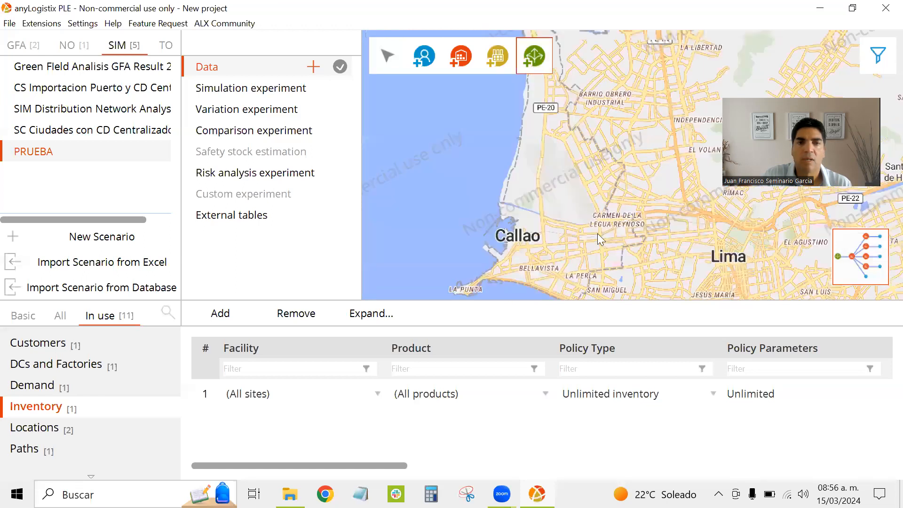
pyautogui.scroll(1, 575, 257)
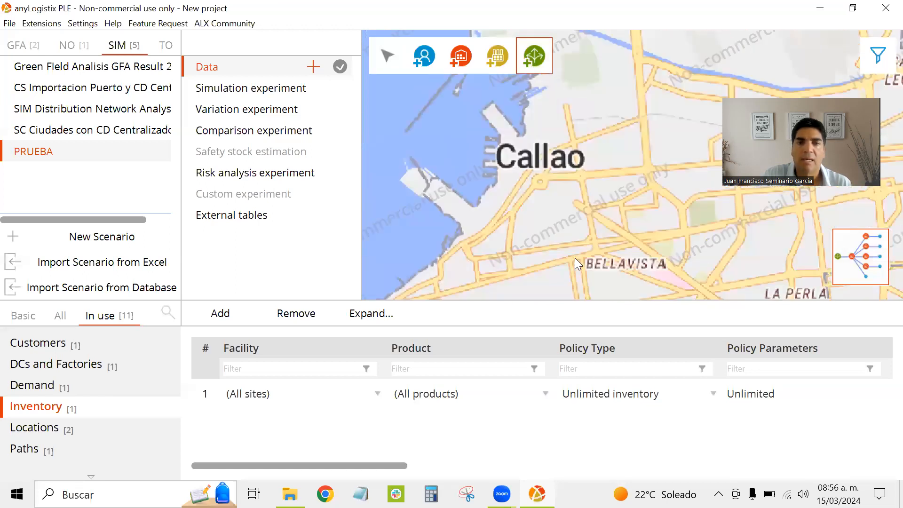
pyautogui.moveTo(546, 259); pyautogui.dragTo(452, 224)
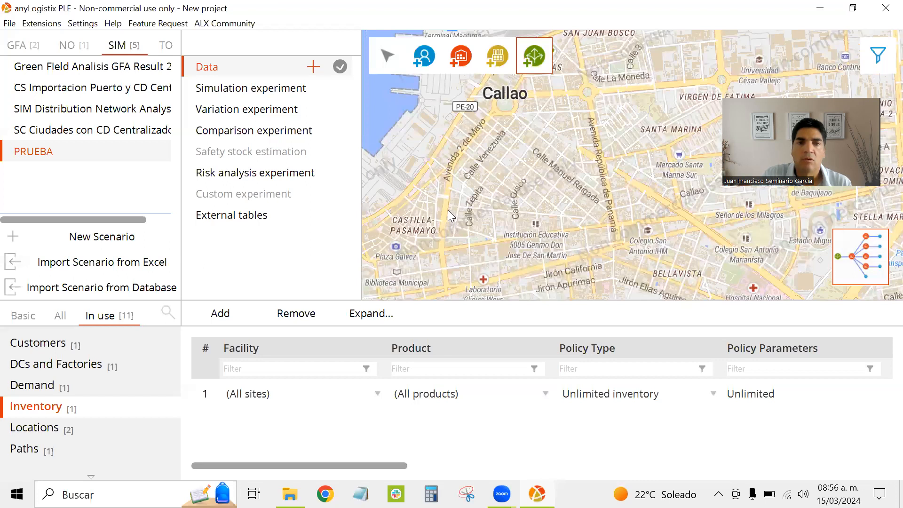
pyautogui.click(448, 207)
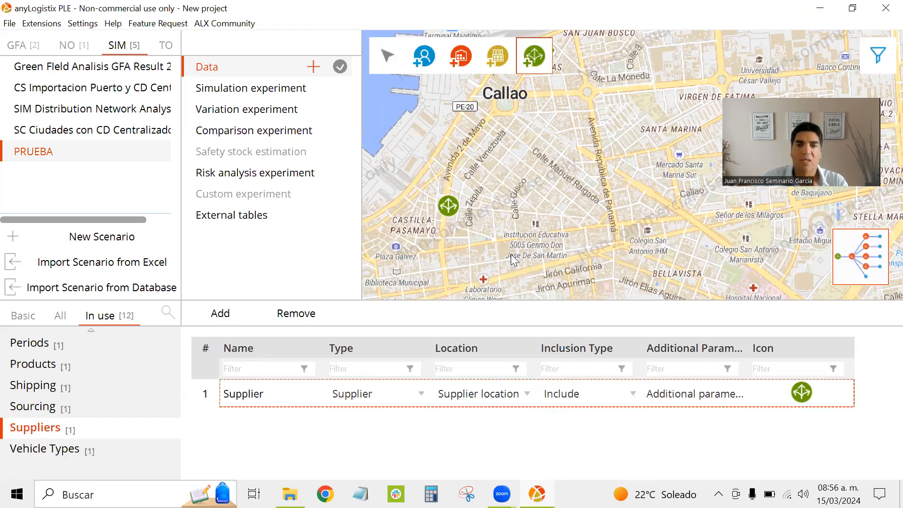
# Examine the network layout from Callao to Punta Hermosa on the map, and the Customers and DCs and Factories records
pyautogui.scroll(-1, 529, 185)
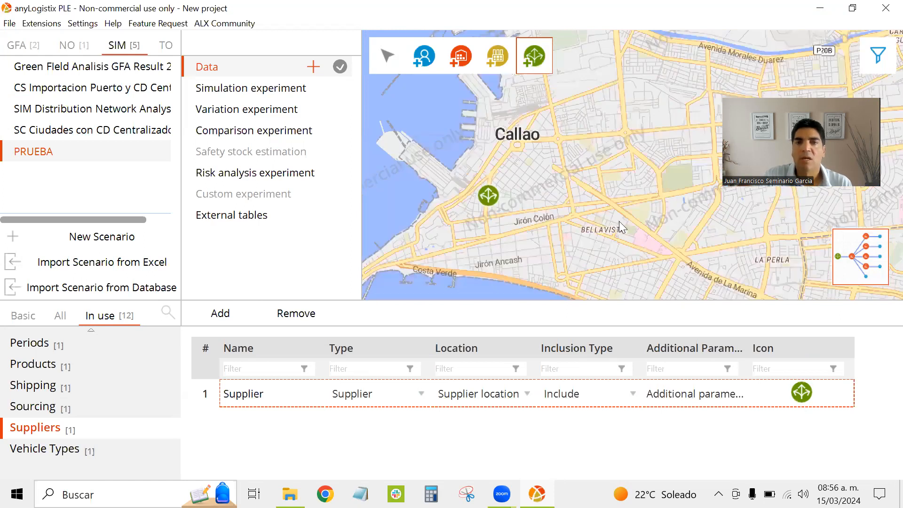
pyautogui.scroll(-1, 595, 183)
pyautogui.moveTo(594, 183); pyautogui.dragTo(540, 119)
pyautogui.scroll(-1, 555, 198)
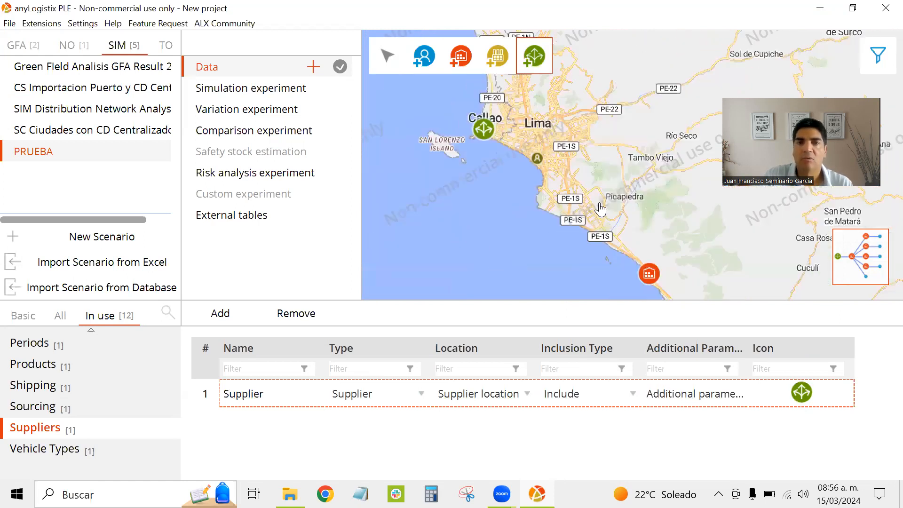
pyautogui.moveTo(599, 208); pyautogui.dragTo(559, 175)
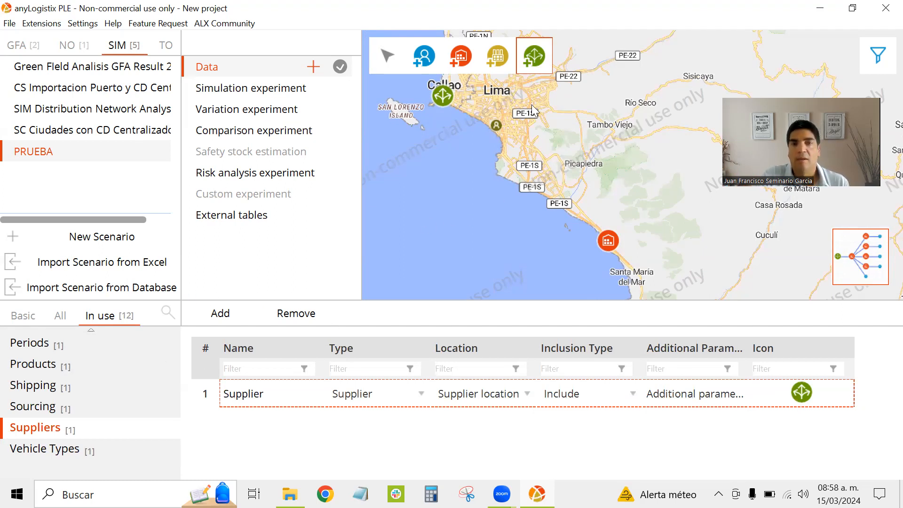
pyautogui.scroll(3, 66, 402)
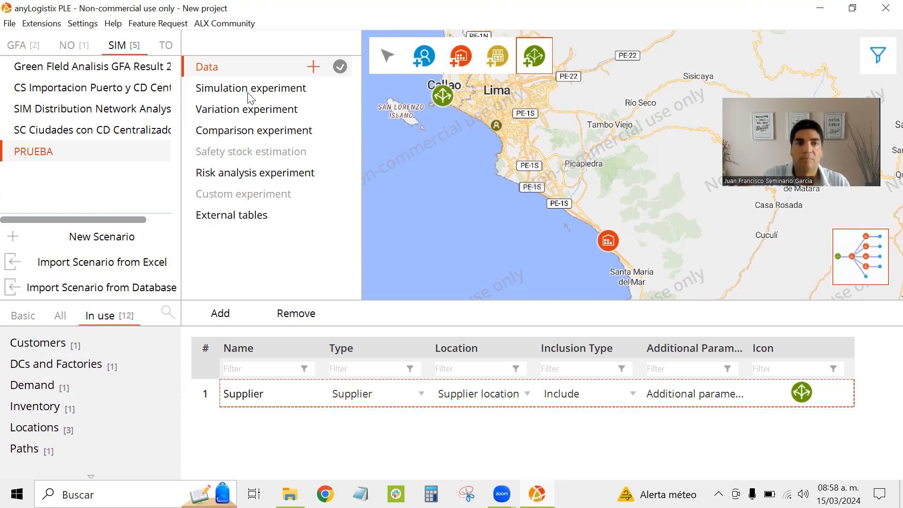
pyautogui.click(70, 342)
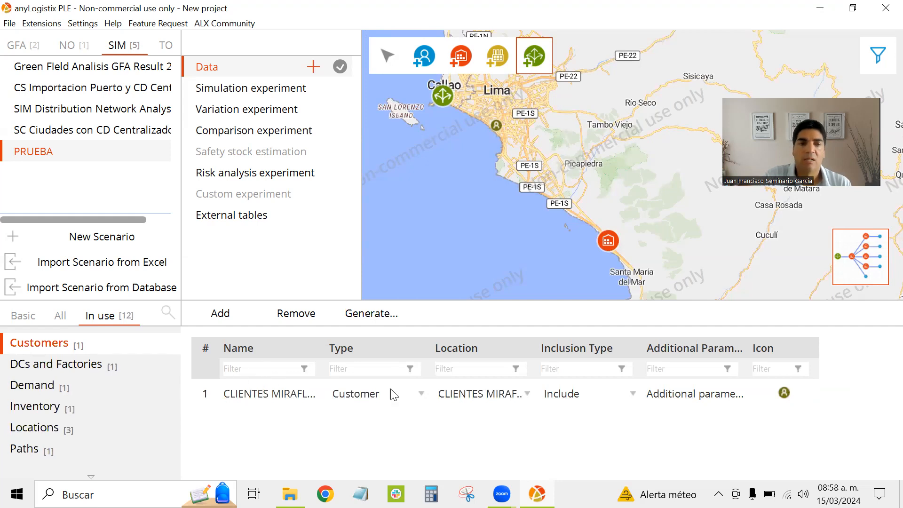
pyautogui.click(114, 373)
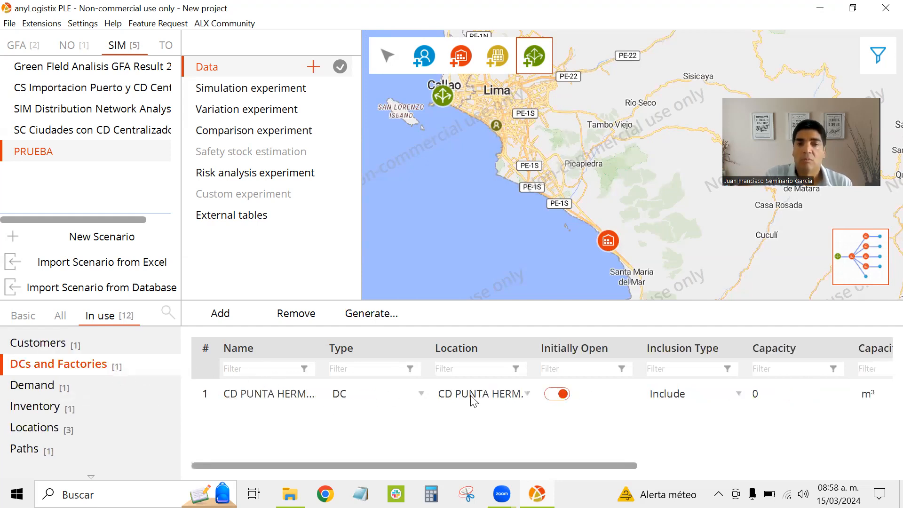
pyautogui.moveTo(605, 465); pyautogui.dragTo(546, 475)
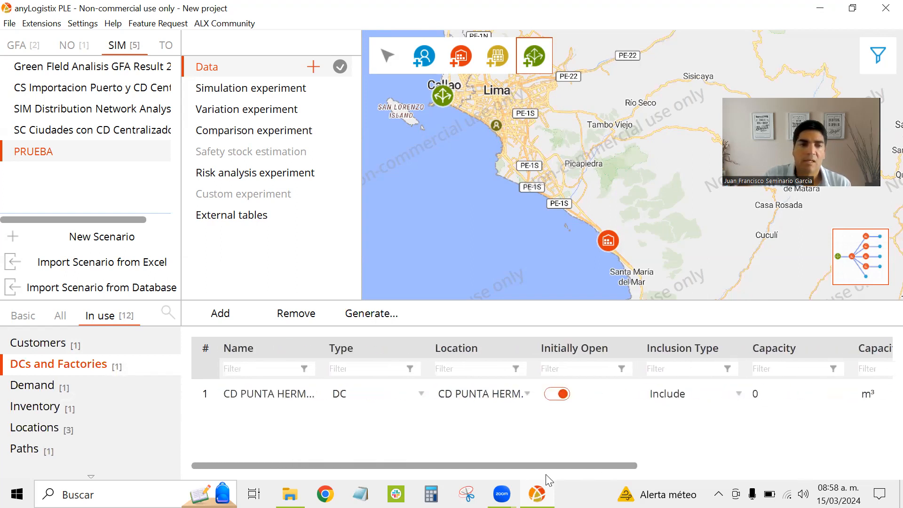
# Check the demand type options for the Miraflores customer, then set its periodic demand to an order interval of 7 days and quantity 100
pyautogui.click(36, 389)
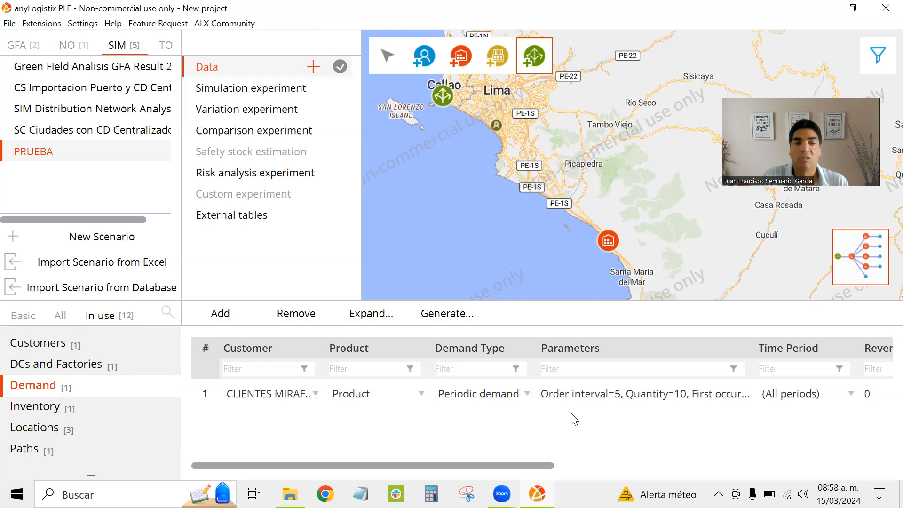
pyautogui.click(505, 397)
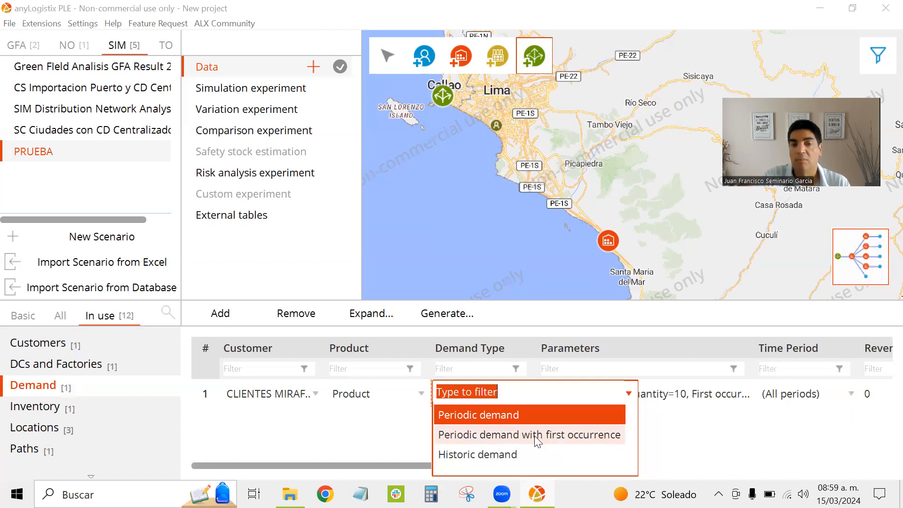
pyautogui.click(639, 438)
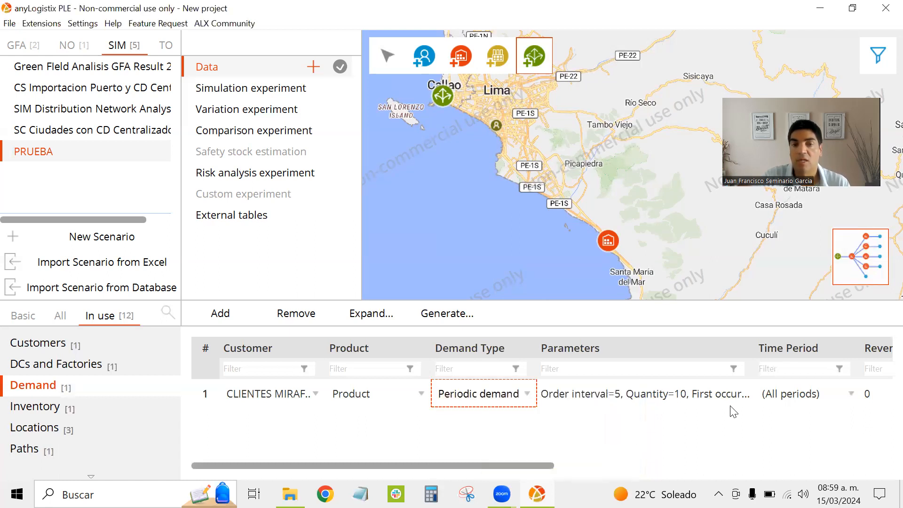
pyautogui.doubleClick(599, 395)
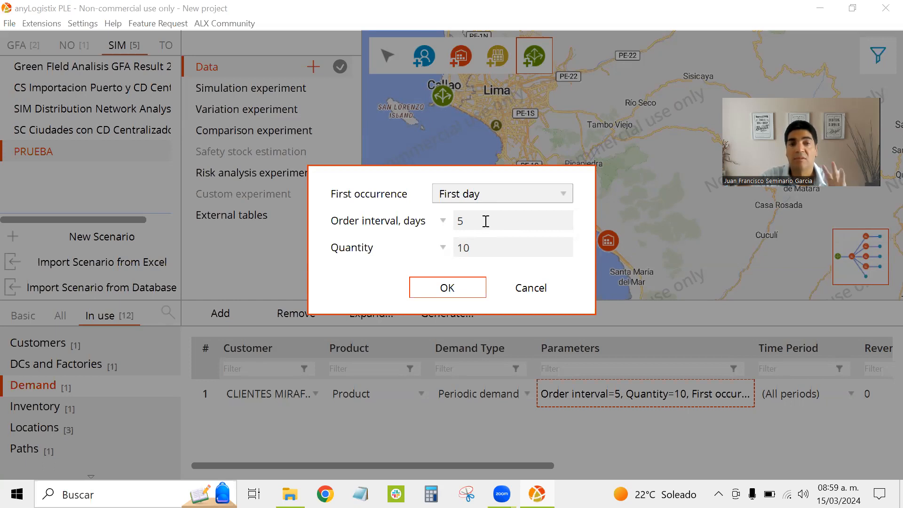
pyautogui.moveTo(477, 221); pyautogui.dragTo(425, 235)
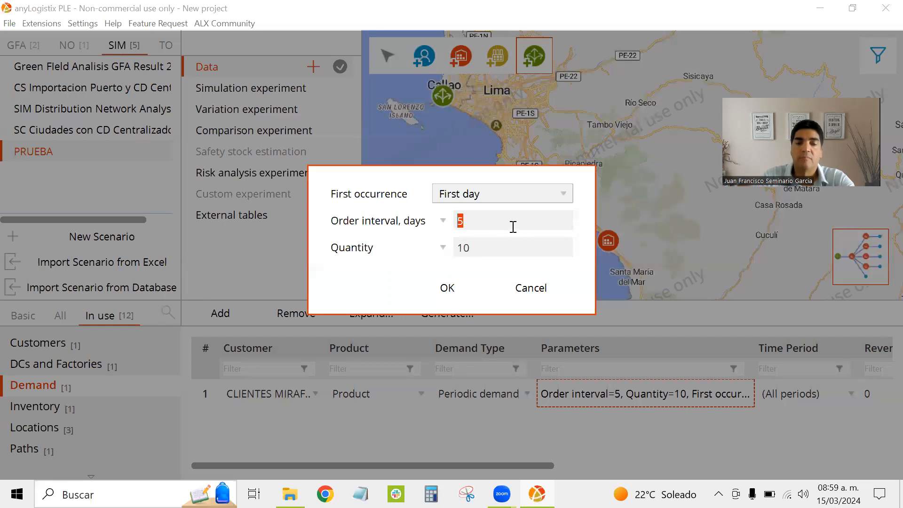
pyautogui.write('7')
pyautogui.click(481, 248)
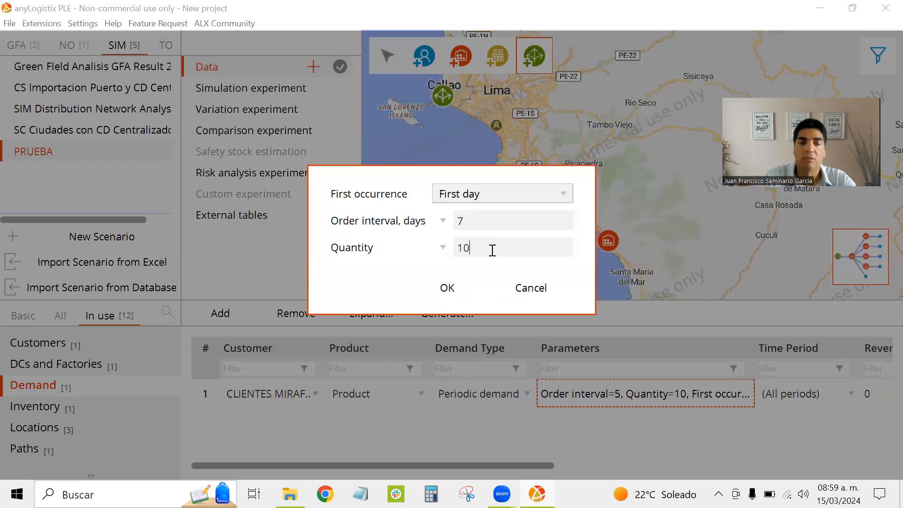
pyautogui.write('0')
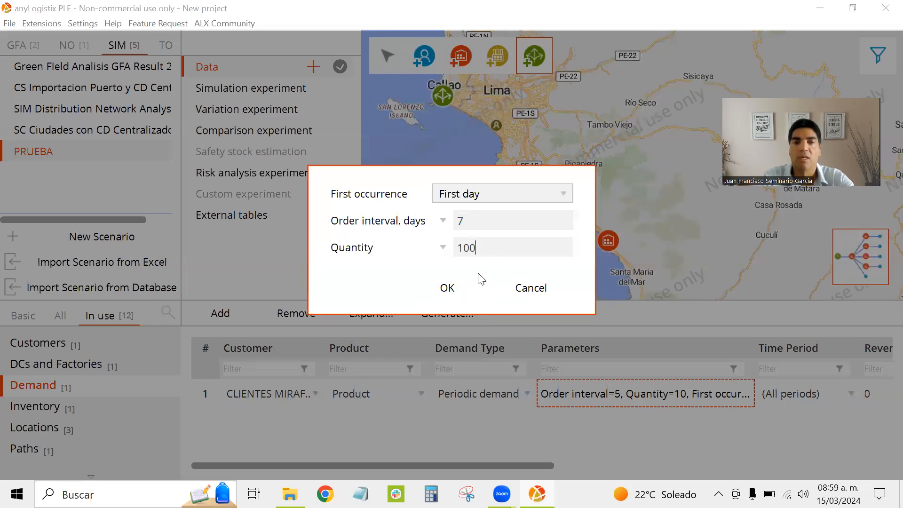
pyautogui.click(447, 288)
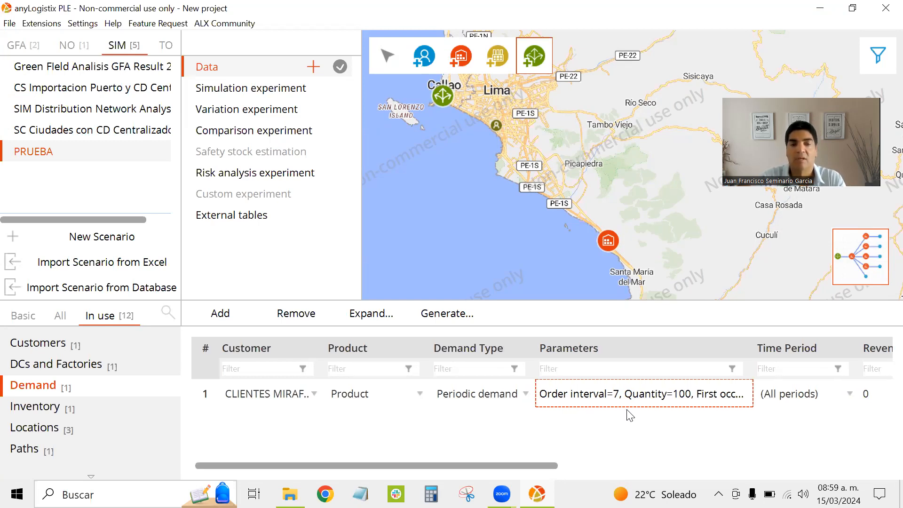
# Review the demand record's time period, revenue, currency, expected lead time, time unit, backorder policy and inclusion type
pyautogui.hscroll(5, 630, 417)
pyautogui.hscroll(5, 630, 416)
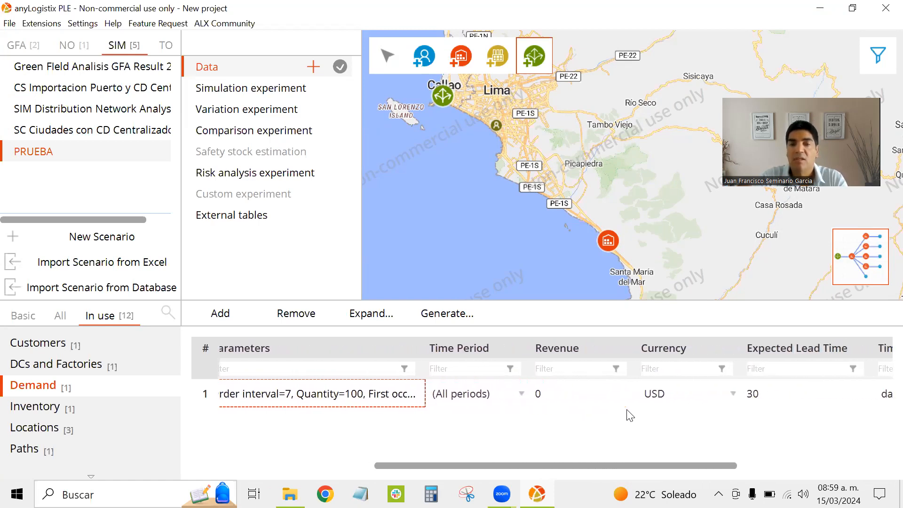
pyautogui.hscroll(3, 631, 417)
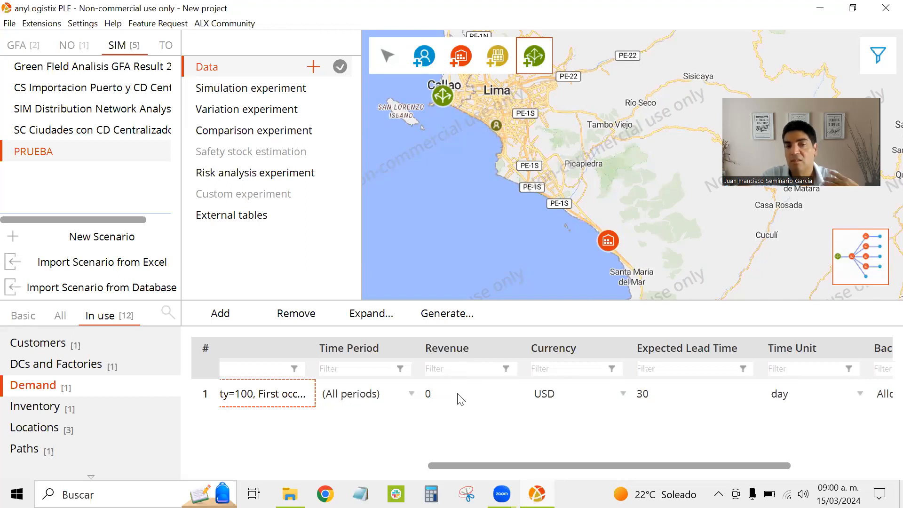
pyautogui.hscroll(4, 579, 394)
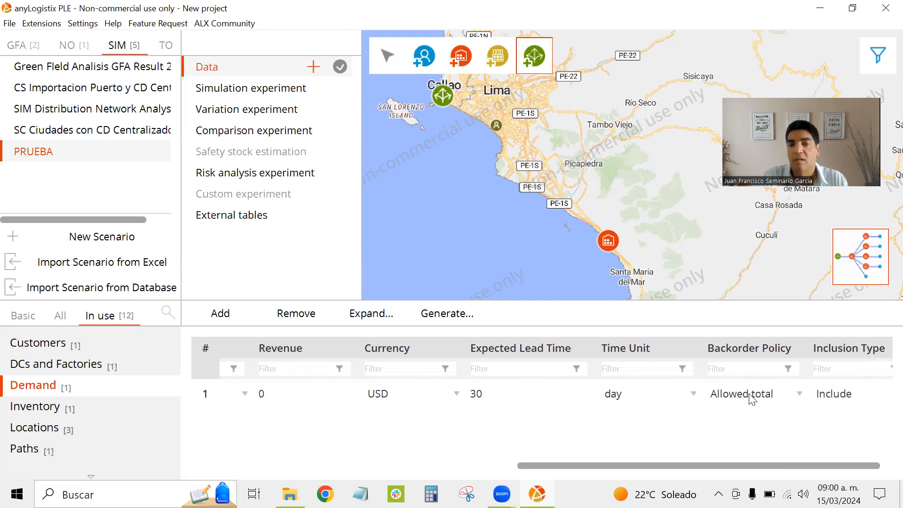
pyautogui.hscroll(1, 752, 399)
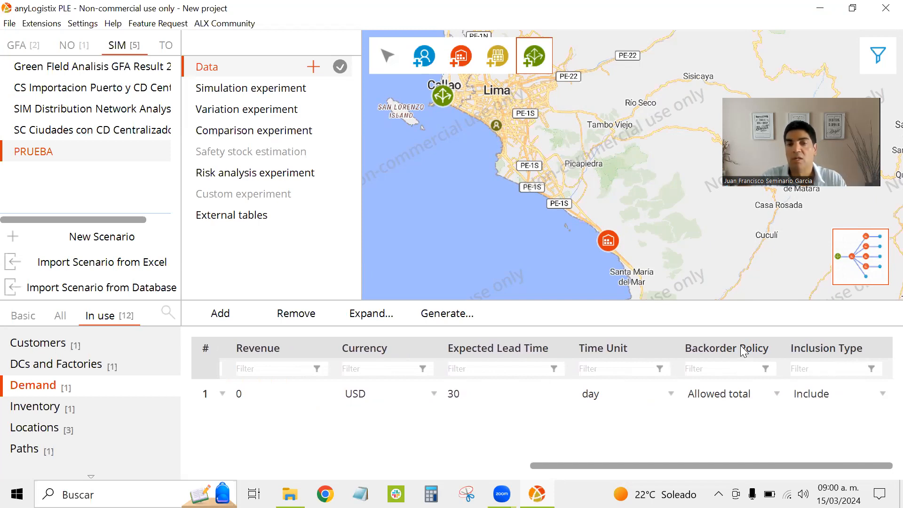
# Check the backorder policy and inclusion type options of the Miraflores customer's demand record
pyautogui.click(736, 395)
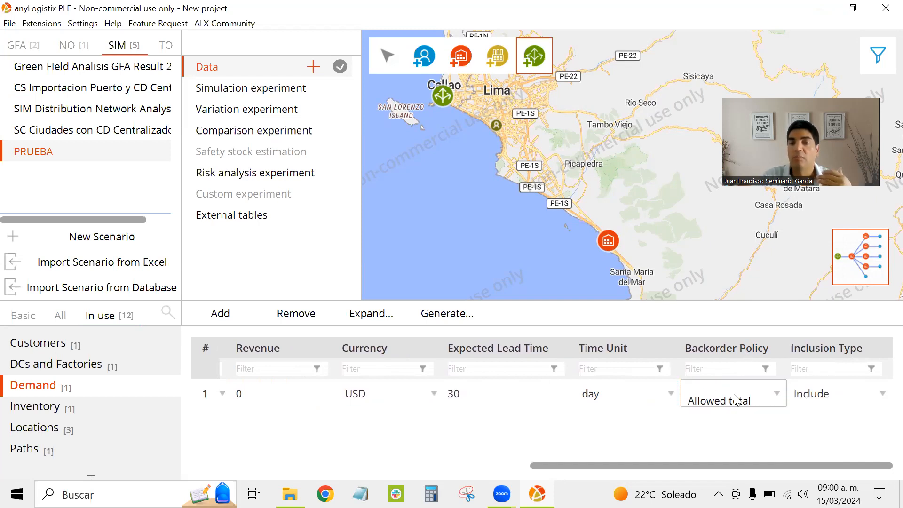
pyautogui.click(741, 394)
pyautogui.press('Return')
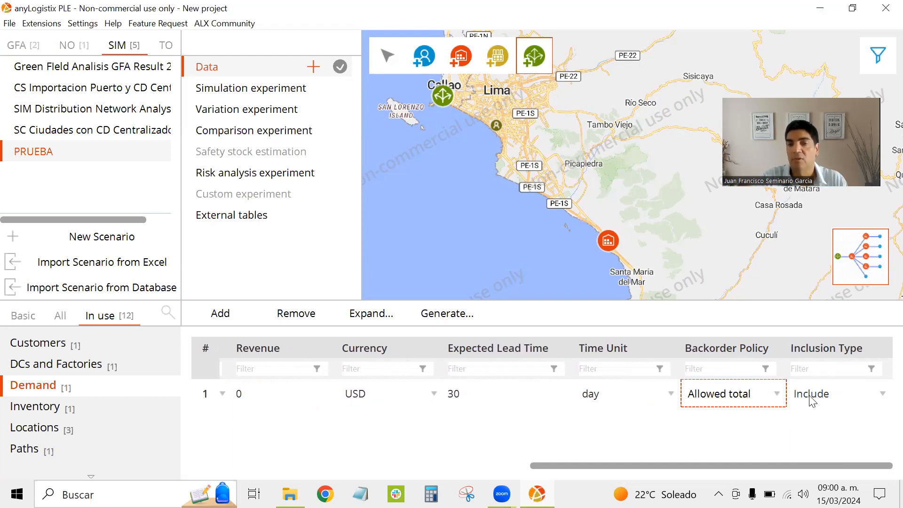
pyautogui.click(825, 403)
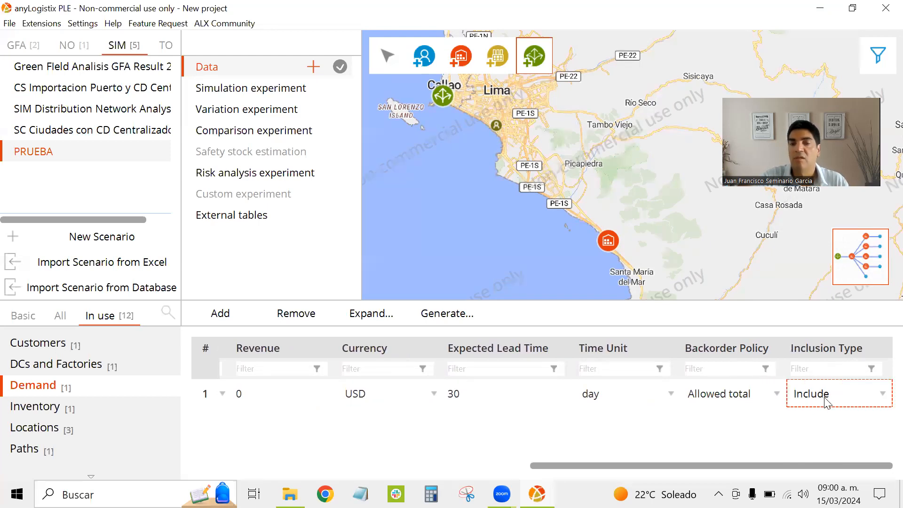
pyautogui.moveTo(784, 463); pyautogui.dragTo(348, 478)
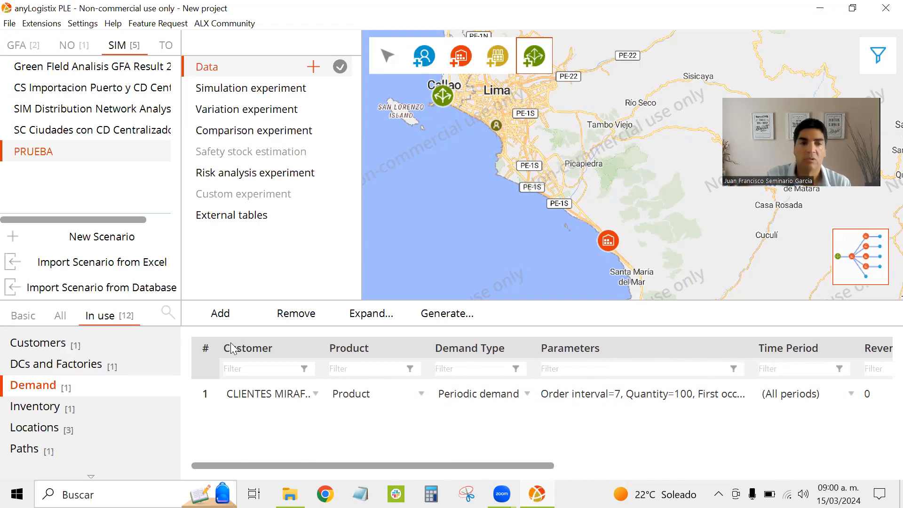
# Examine the Inventory table's record, from its facility, product and policy fields through to the stock calculation window
pyautogui.click(55, 412)
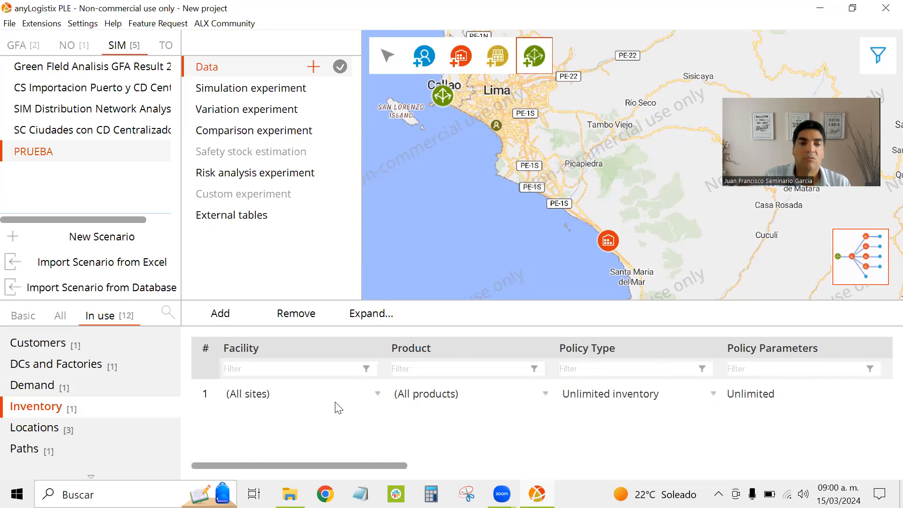
pyautogui.hscroll(3, 335, 403)
pyautogui.hscroll(-3, 336, 402)
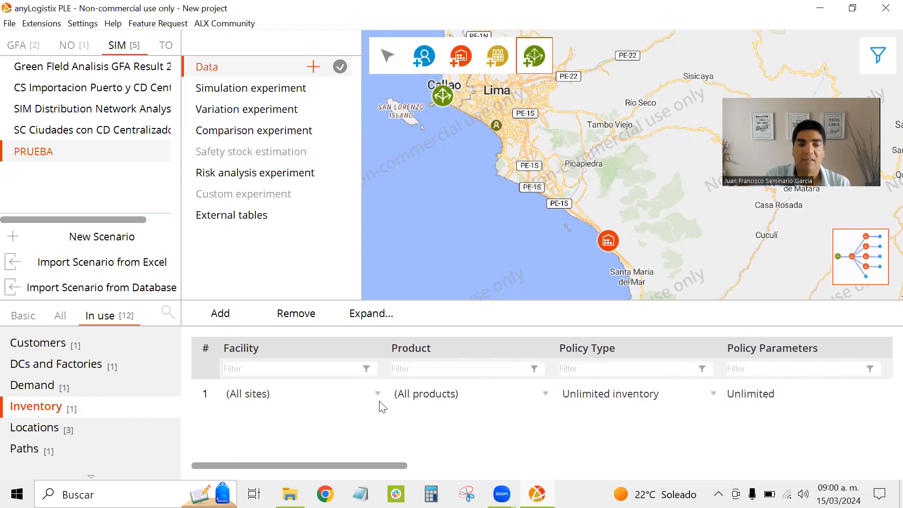
pyautogui.hscroll(3, 382, 407)
pyautogui.hscroll(-3, 382, 407)
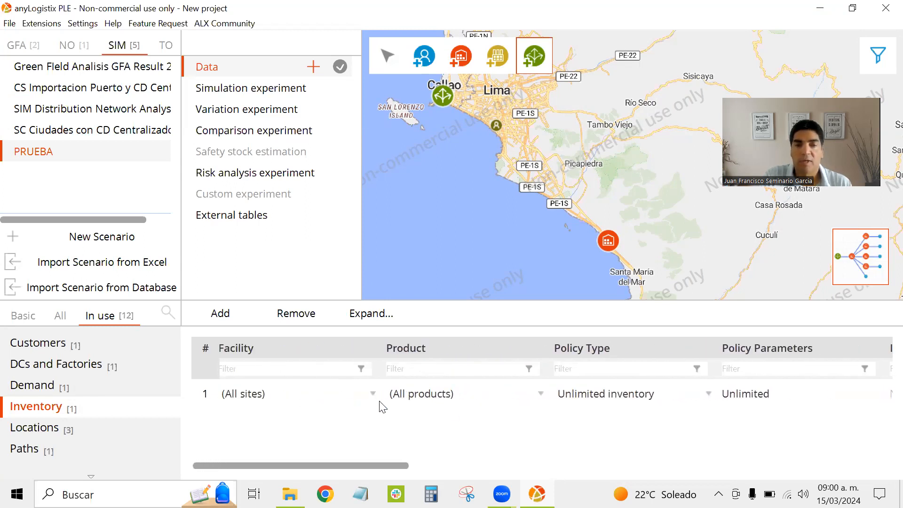
pyautogui.hscroll(4, 383, 408)
pyautogui.hscroll(6, 382, 408)
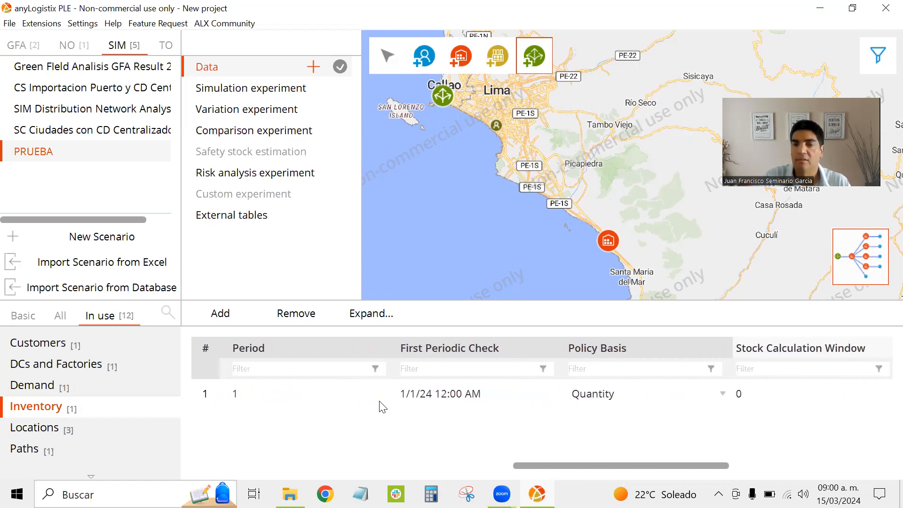
pyautogui.hscroll(-8, 382, 407)
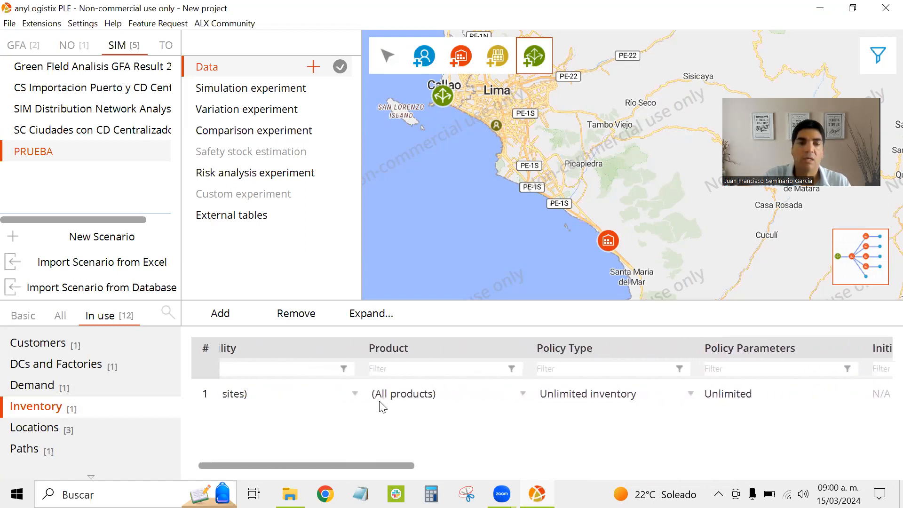
pyautogui.hscroll(-1, 383, 407)
pyautogui.hscroll(3, 383, 408)
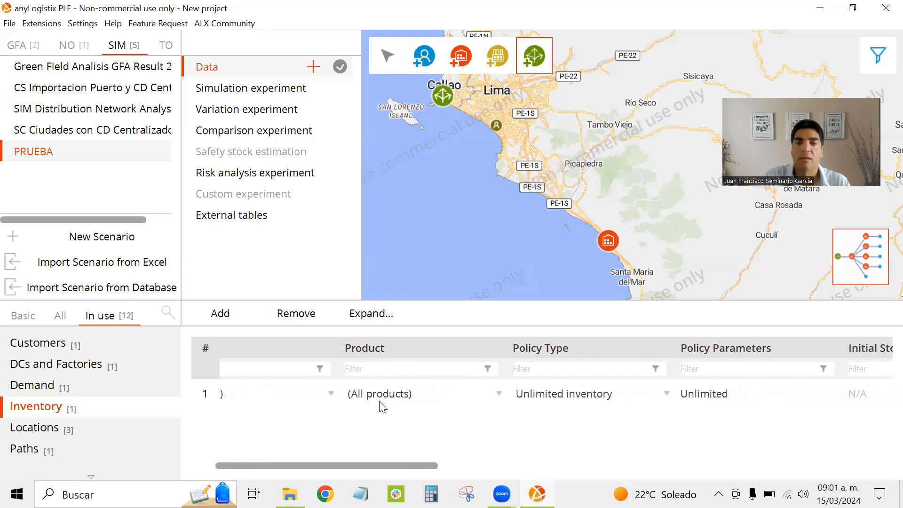
pyautogui.hscroll(-3, 382, 407)
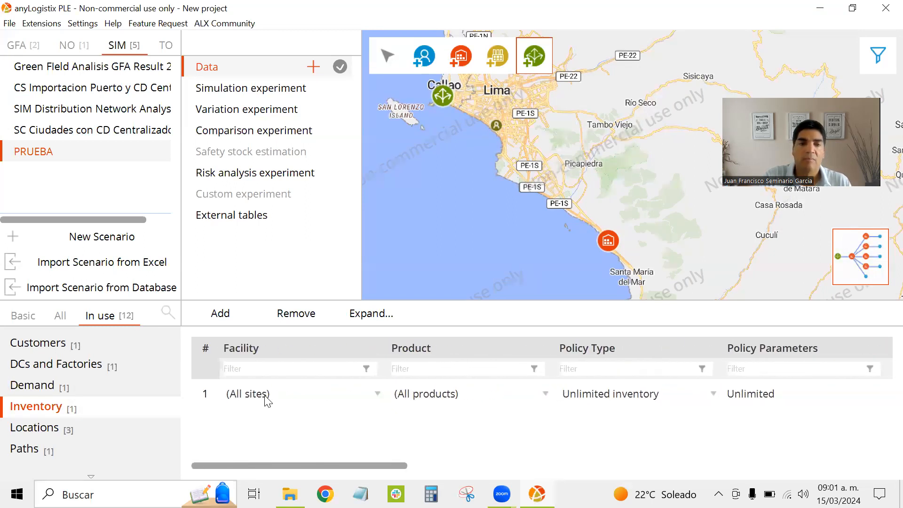
# Change the inventory policy type for all sites and all products to RQ policy
pyautogui.click(301, 393)
pyautogui.click(460, 390)
pyautogui.click(681, 397)
pyautogui.click(708, 400)
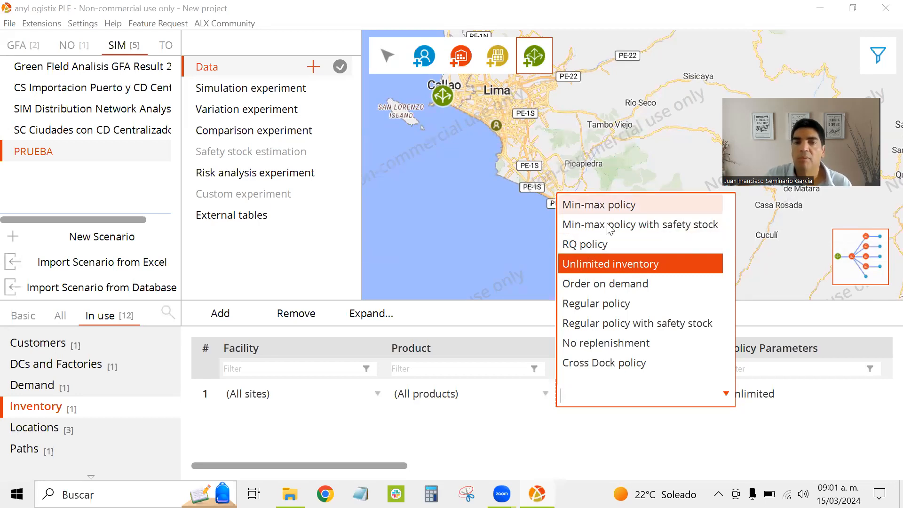
pyautogui.click(607, 244)
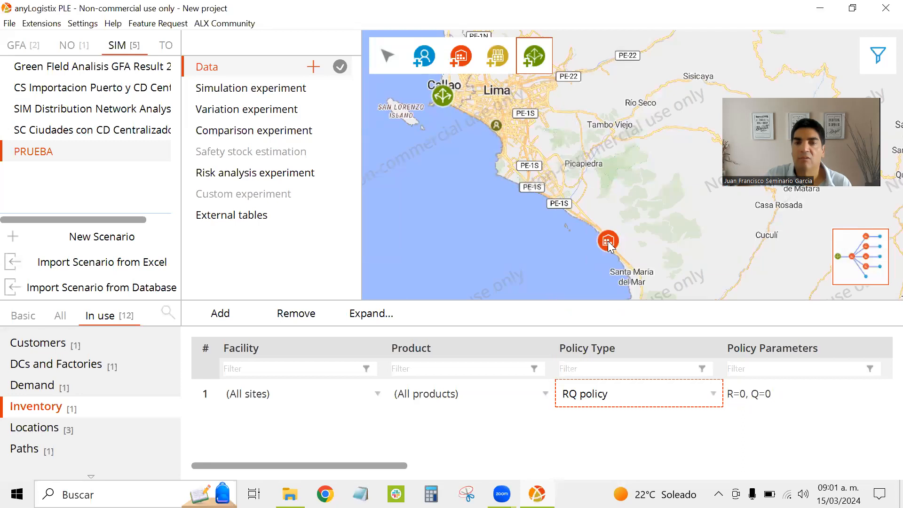
# Set the RQ policy parameters of the inventory record to R 10 and Q 200
pyautogui.click(769, 391)
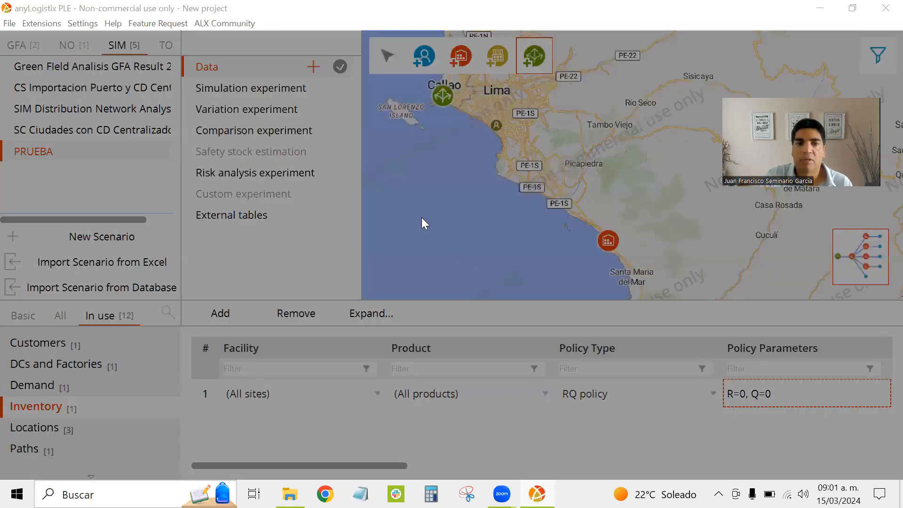
pyautogui.moveTo(423, 204); pyautogui.dragTo(381, 211)
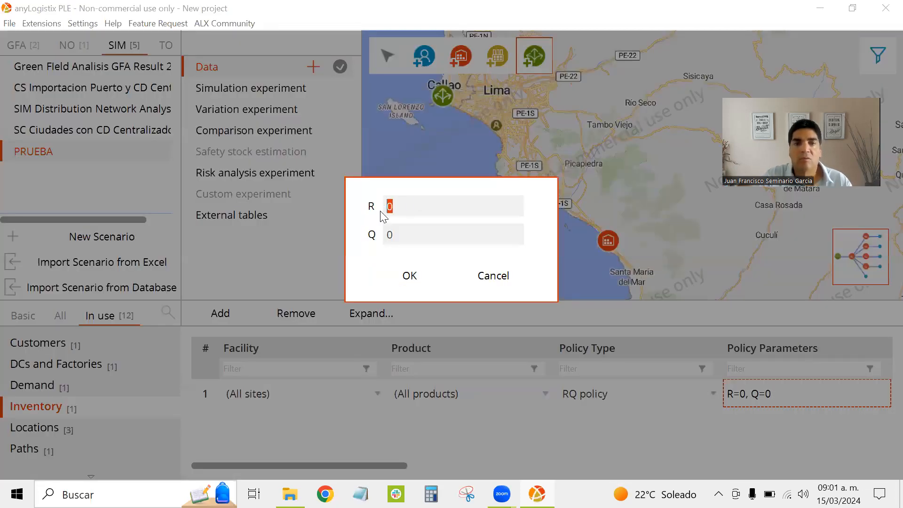
pyautogui.write('10')
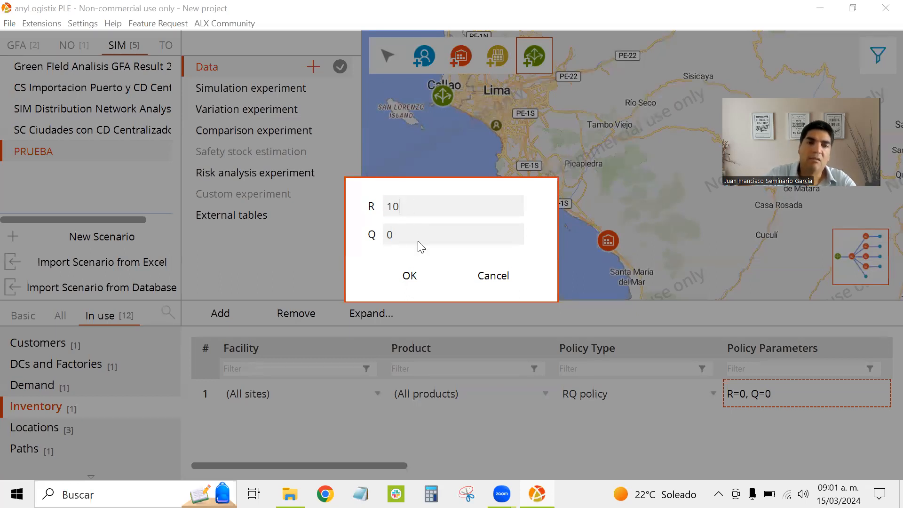
pyautogui.moveTo(411, 232); pyautogui.dragTo(373, 241)
pyautogui.write('200')
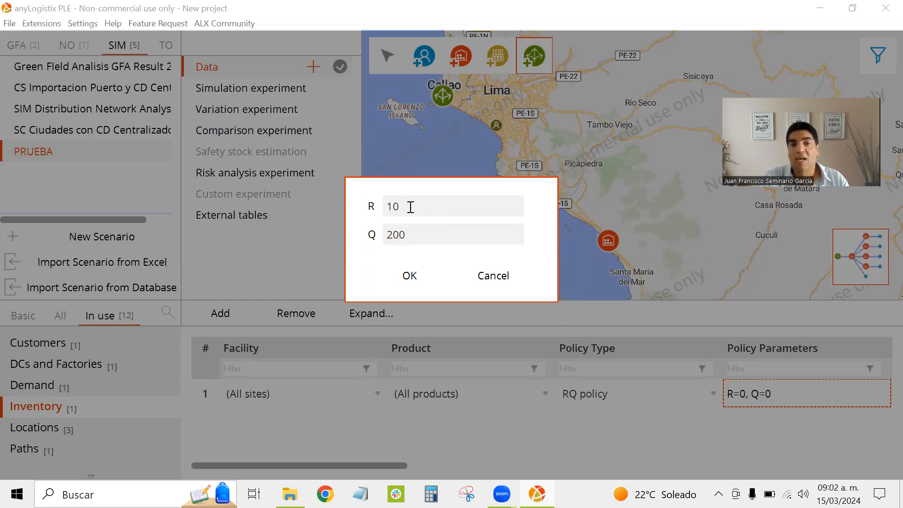
pyautogui.click(413, 267)
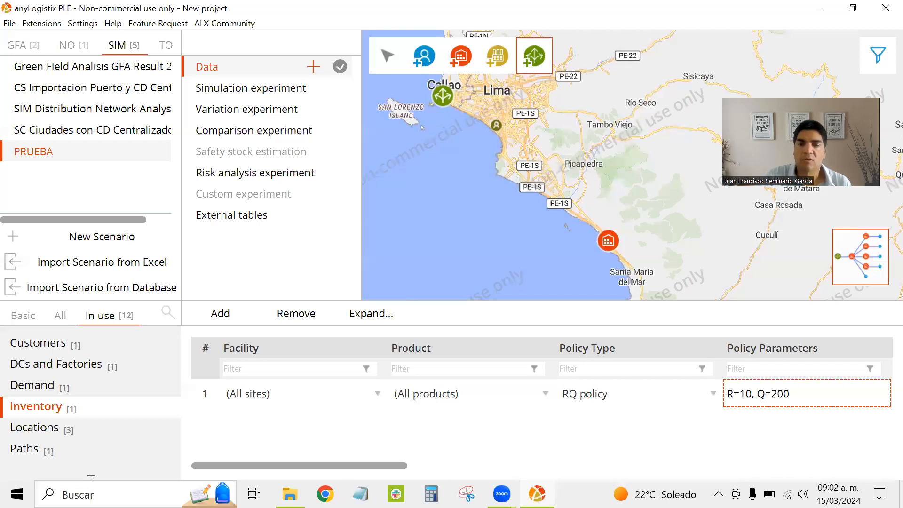
# Review the inventory record's initial stock, periodic check, period, first check date, policy basis, stock calculation window, time unit, time period and inclusion type
pyautogui.moveTo(325, 466); pyautogui.dragTo(453, 465)
pyautogui.click(376, 393)
pyautogui.click(558, 395)
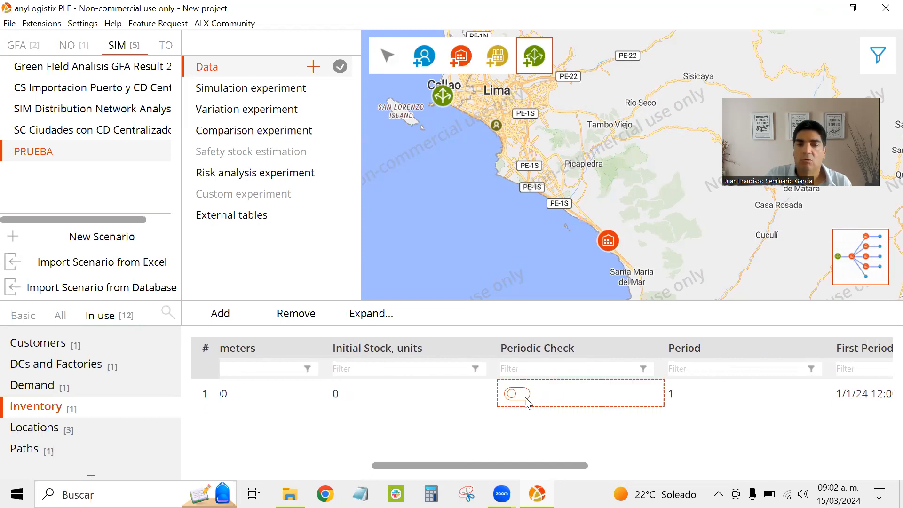
pyautogui.hscroll(5, 527, 402)
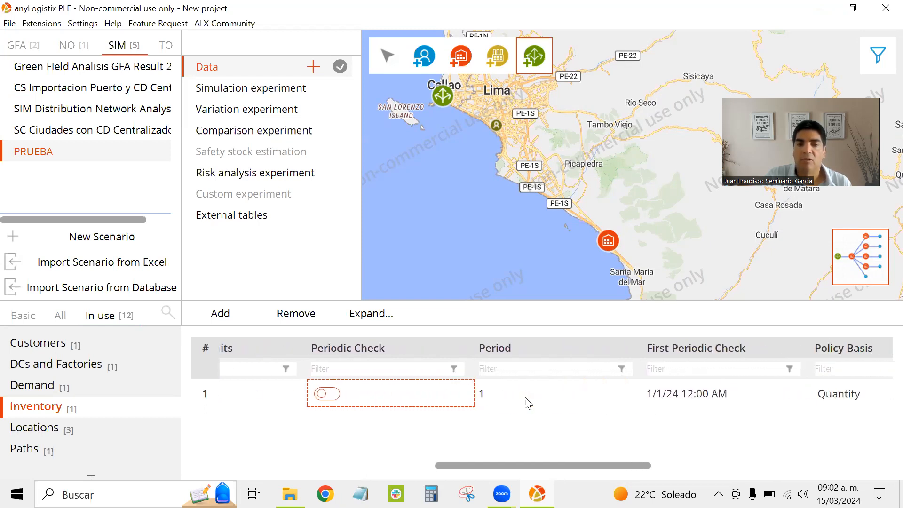
pyautogui.hscroll(1, 529, 403)
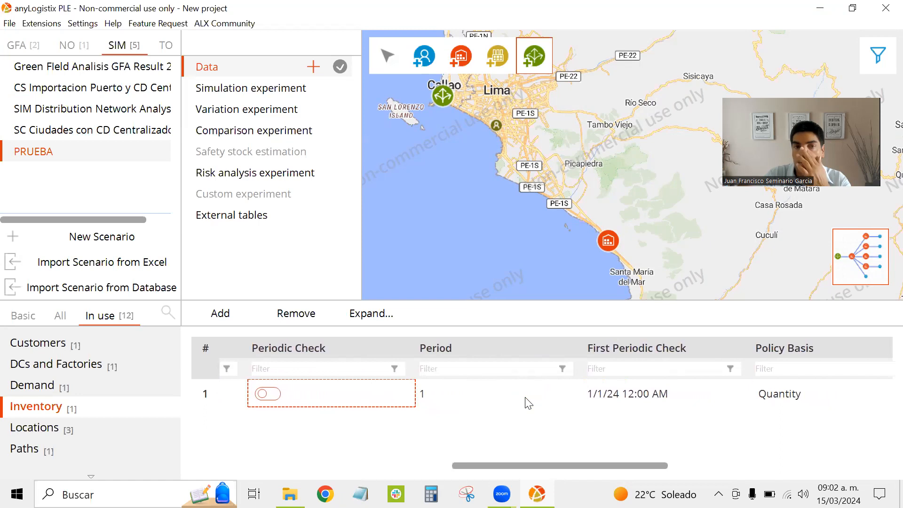
pyautogui.hscroll(3, 528, 403)
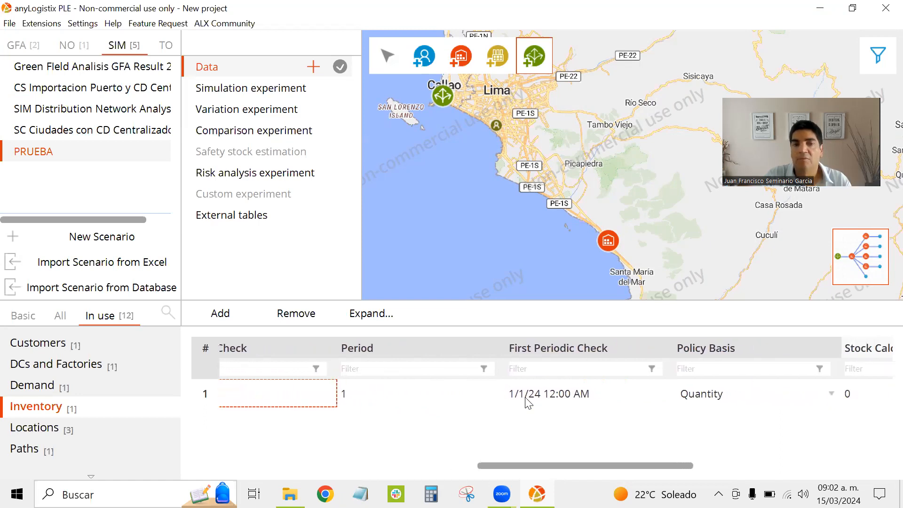
pyautogui.hscroll(1, 529, 404)
pyautogui.hscroll(1, 529, 404)
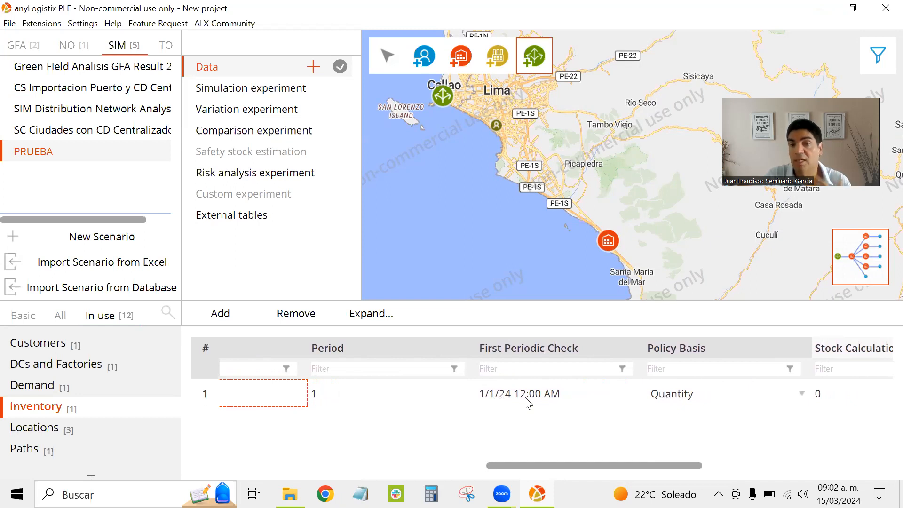
pyautogui.hscroll(-2, 529, 403)
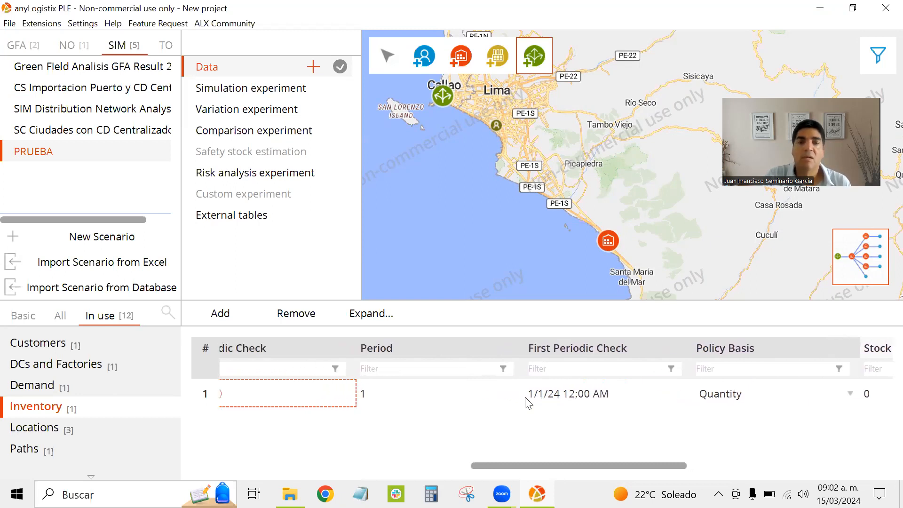
pyautogui.hscroll(1, 527, 403)
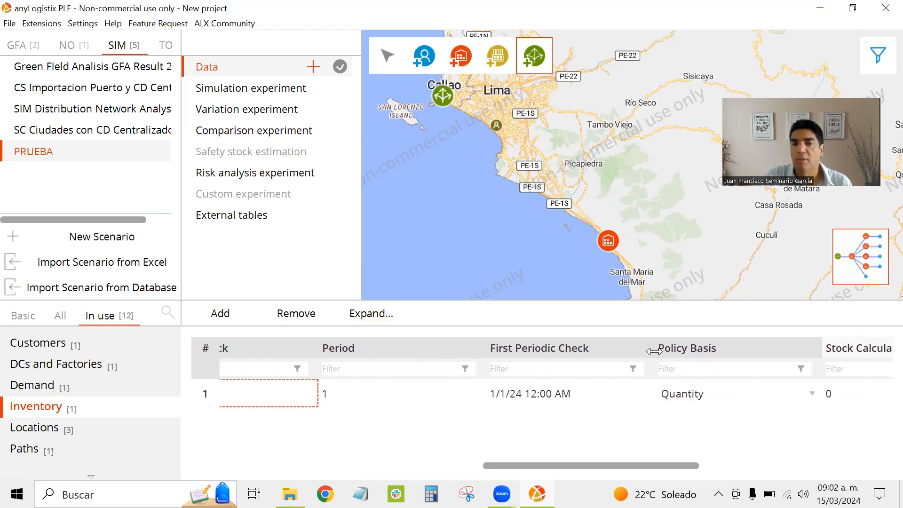
pyautogui.hscroll(4, 723, 401)
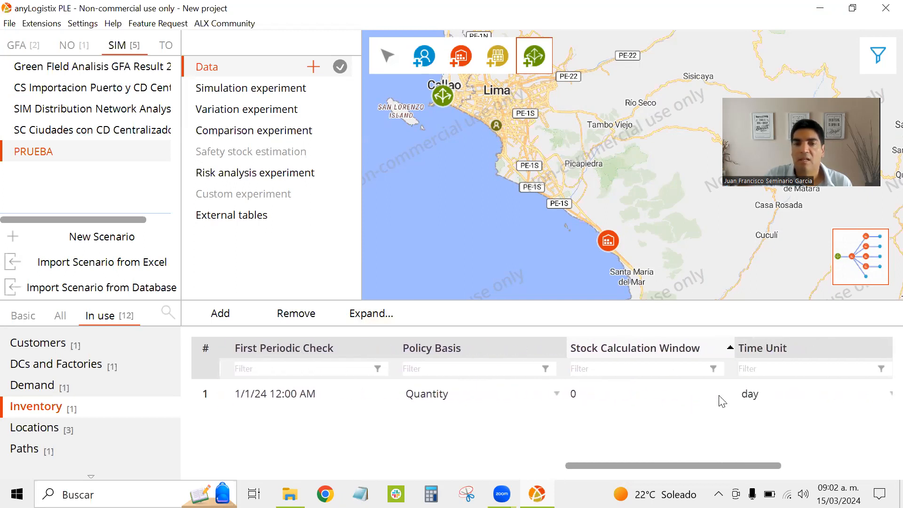
pyautogui.click(495, 394)
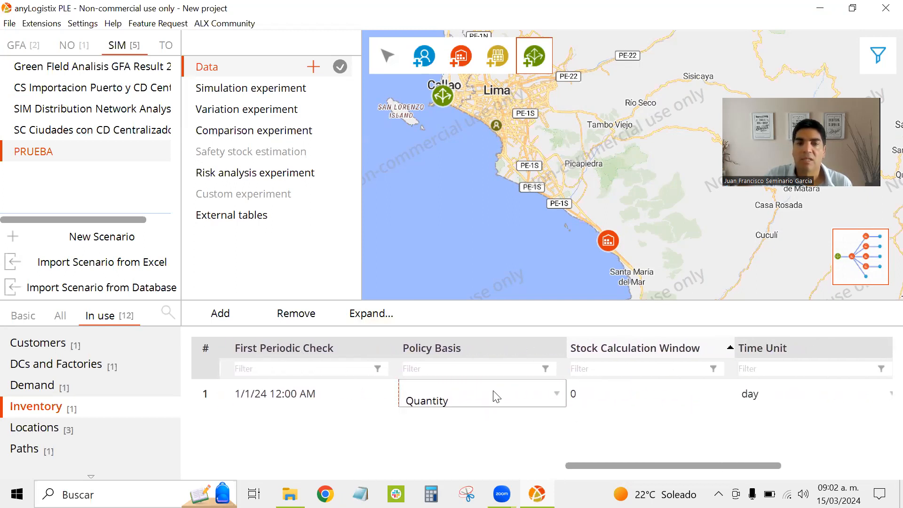
pyautogui.click(499, 408)
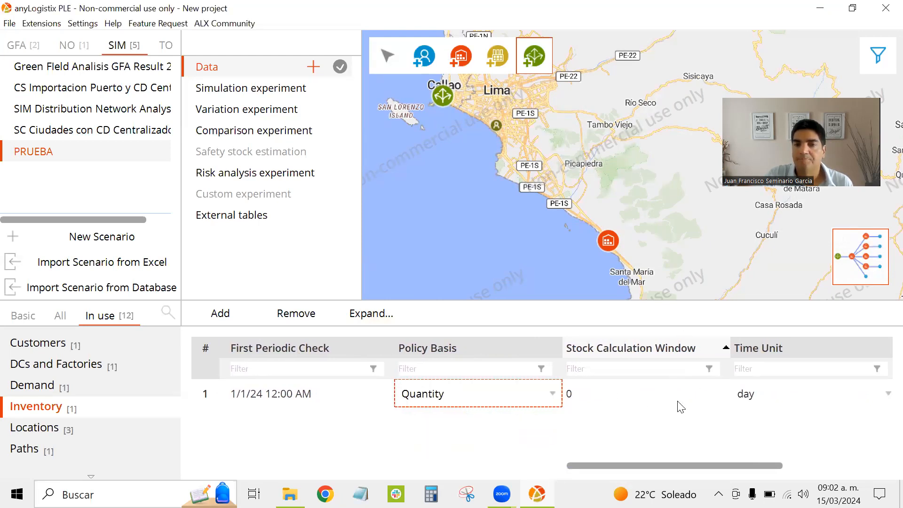
pyautogui.hscroll(5, 677, 406)
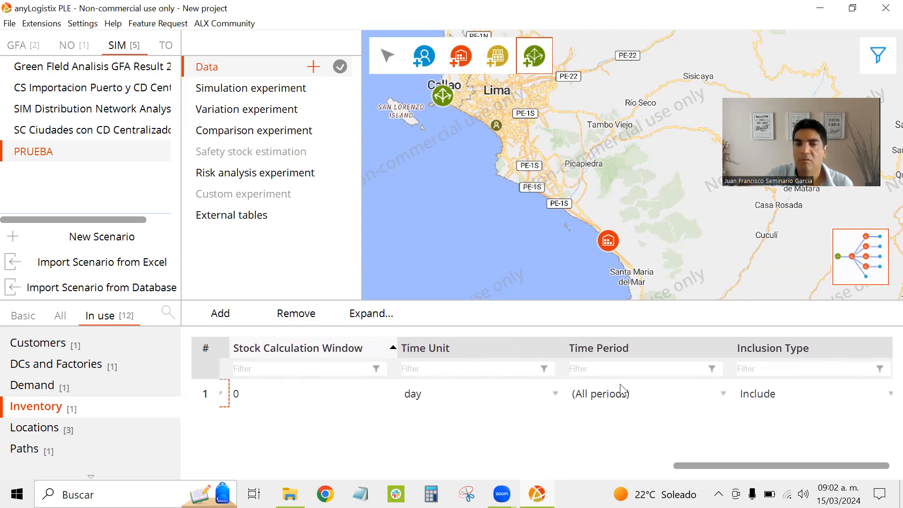
pyautogui.hscroll(-5, 643, 415)
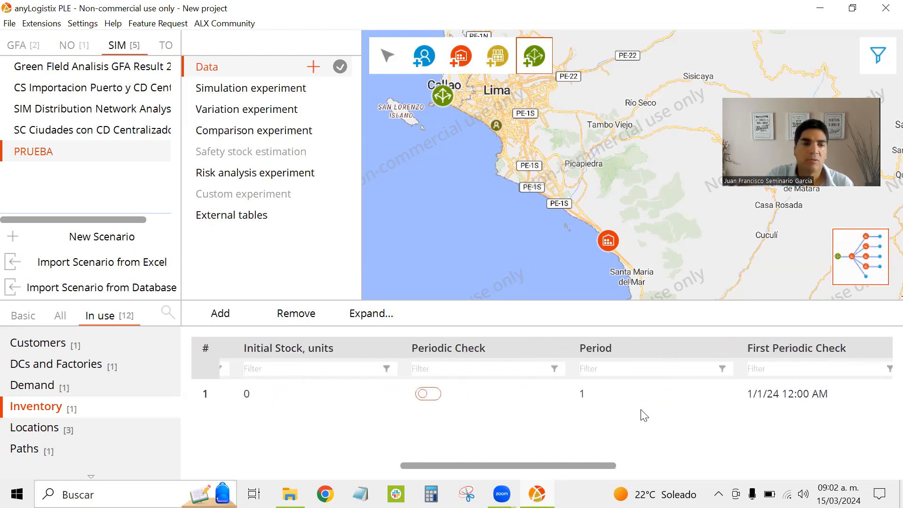
# Examine the Locations table's names, address fields and coordinates for the customer, distribution center and supplier
pyautogui.click(44, 428)
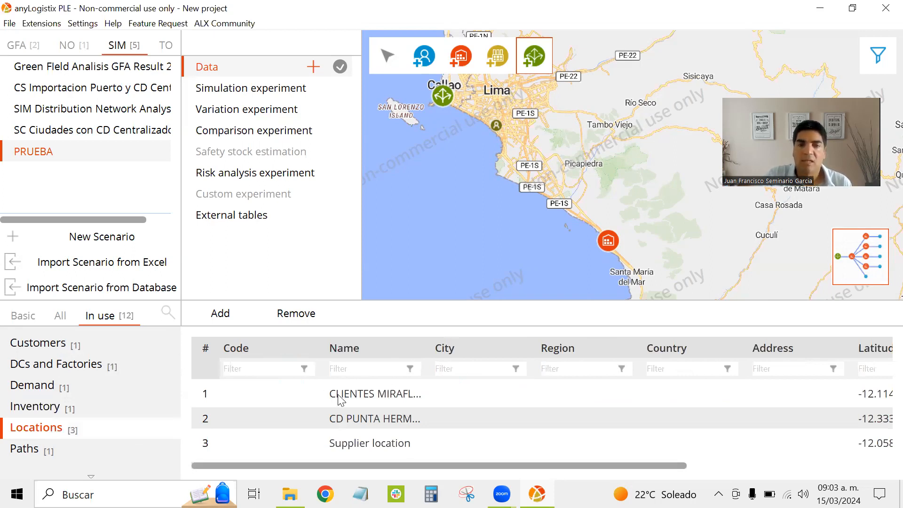
pyautogui.hscroll(5, 661, 478)
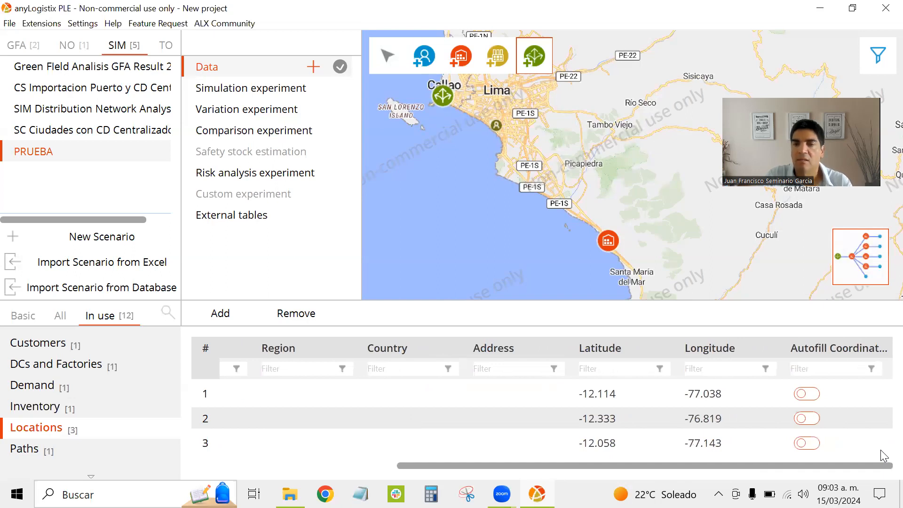
pyautogui.hscroll(-5, 772, 460)
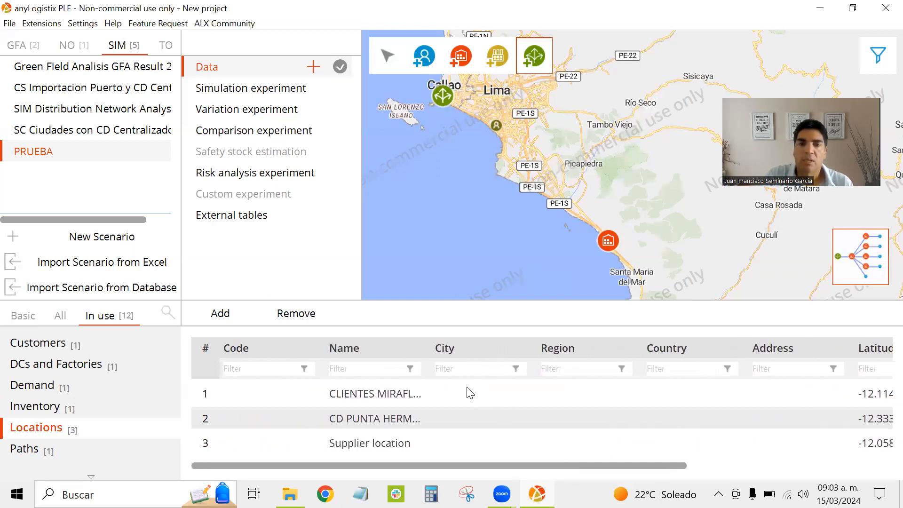
# Open the Paths table and check the links between supplier, distribution center and customer in the network schematic
pyautogui.scroll(-1, 49, 412)
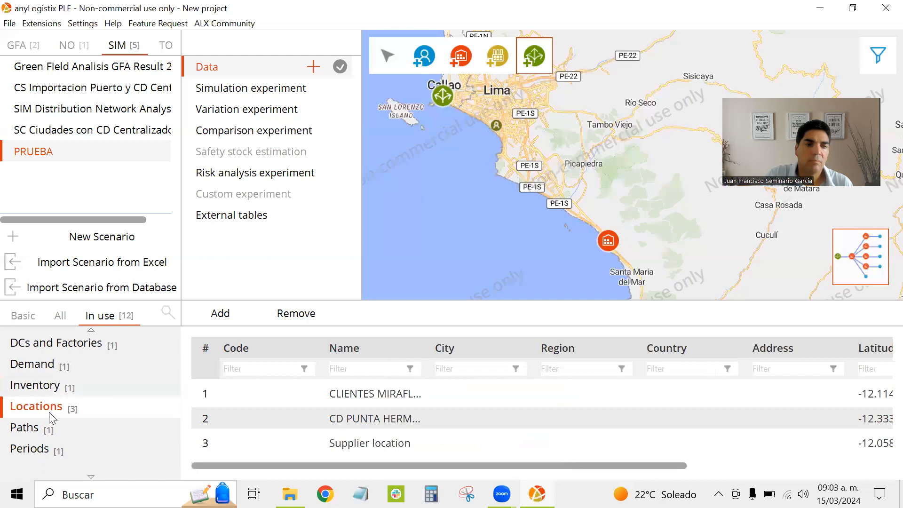
pyautogui.click(33, 424)
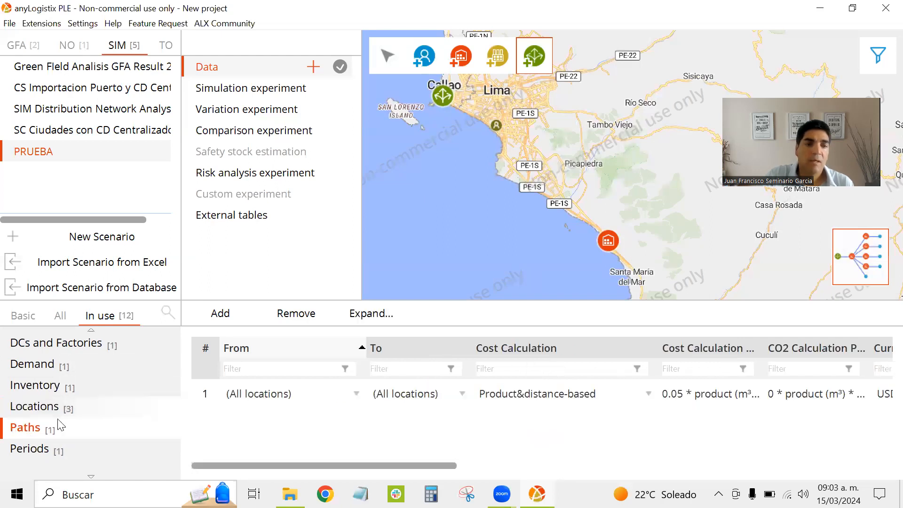
pyautogui.scroll(-1, 58, 419)
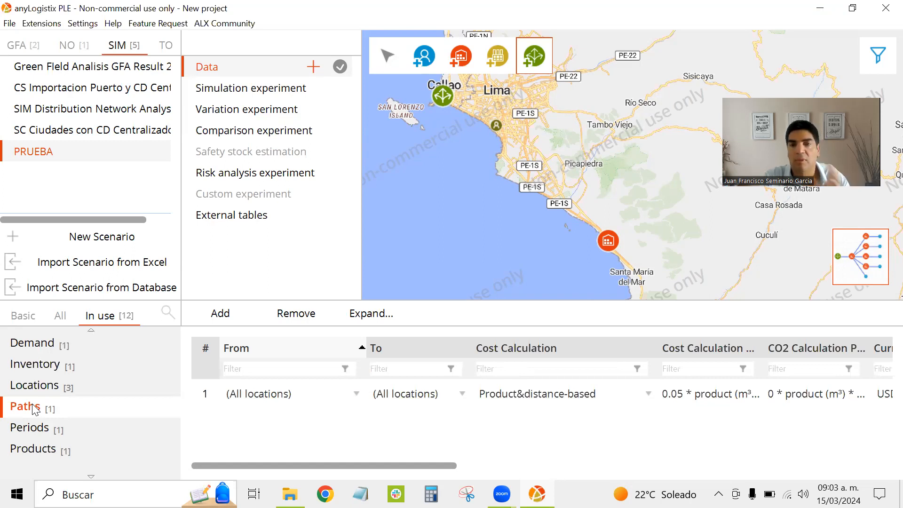
pyautogui.click(873, 264)
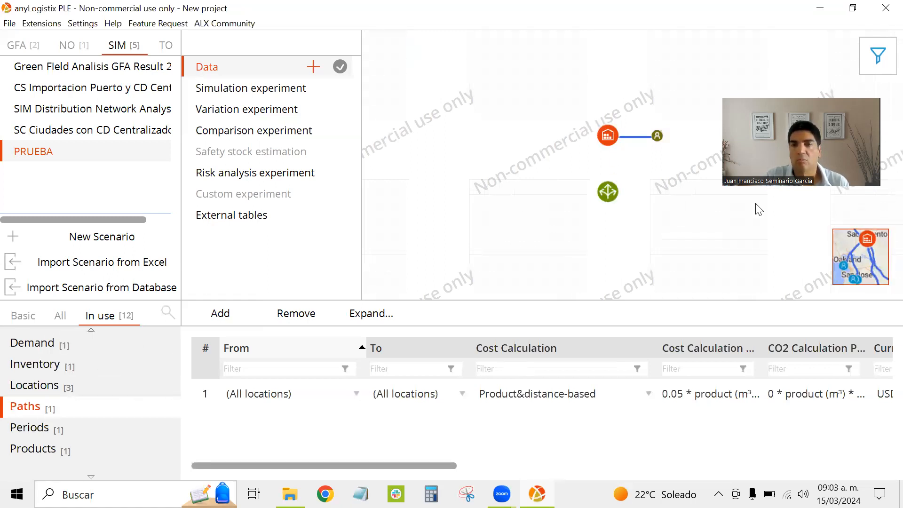
pyautogui.click(857, 258)
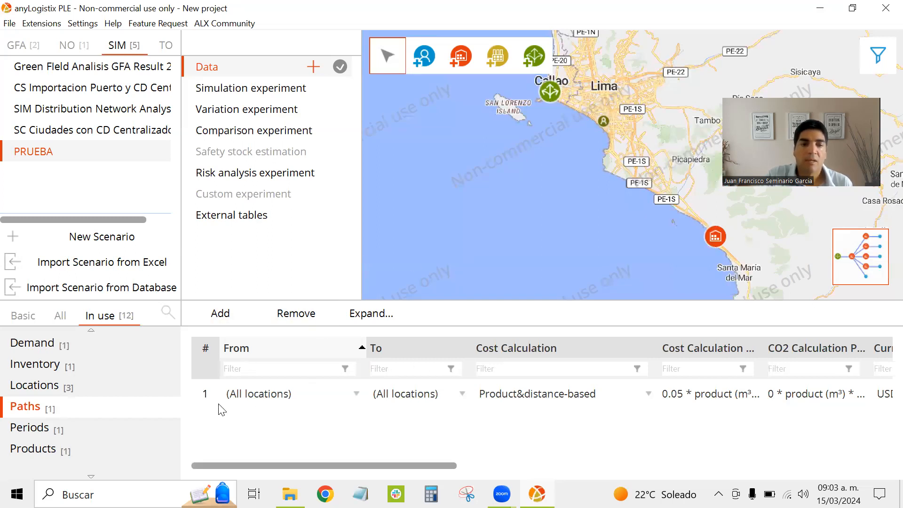
# Add a path record running from Supplier to CD PUNTA HERMOSA
pyautogui.click(220, 313)
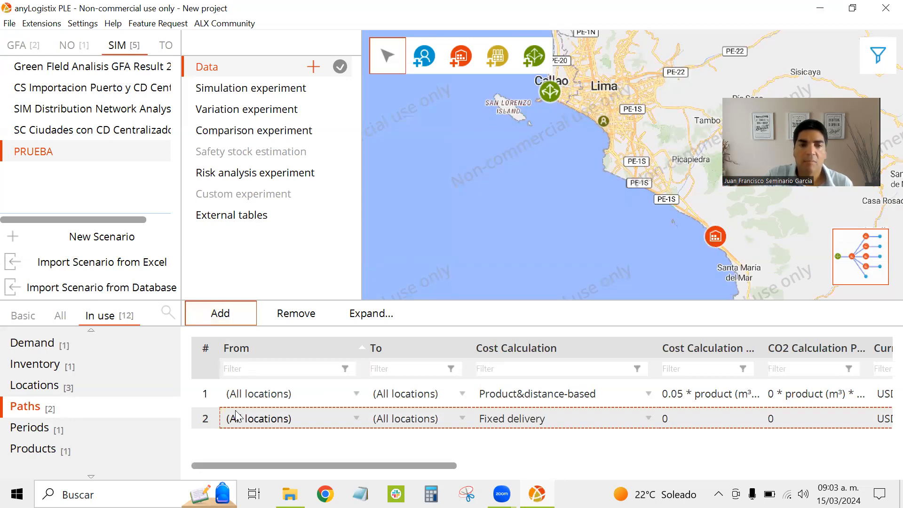
pyautogui.hscroll(10, 238, 415)
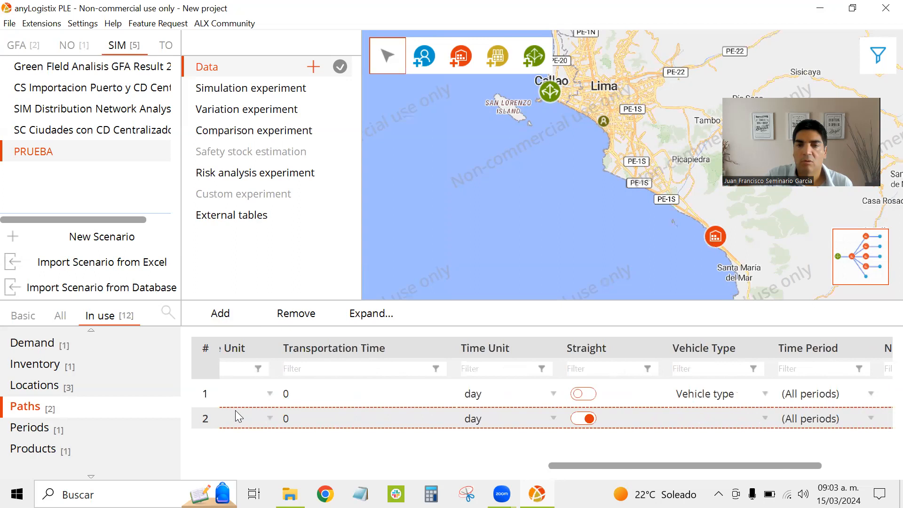
pyautogui.hscroll(-10, 315, 473)
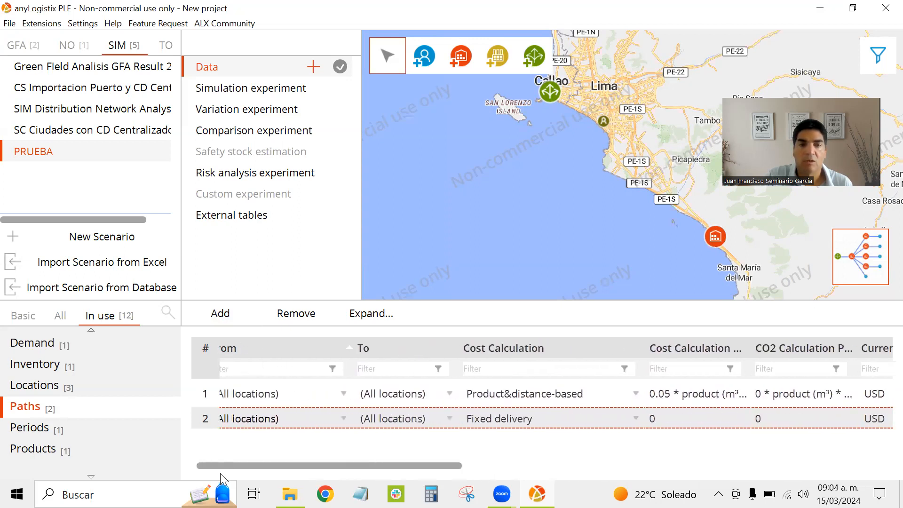
pyautogui.click(271, 419)
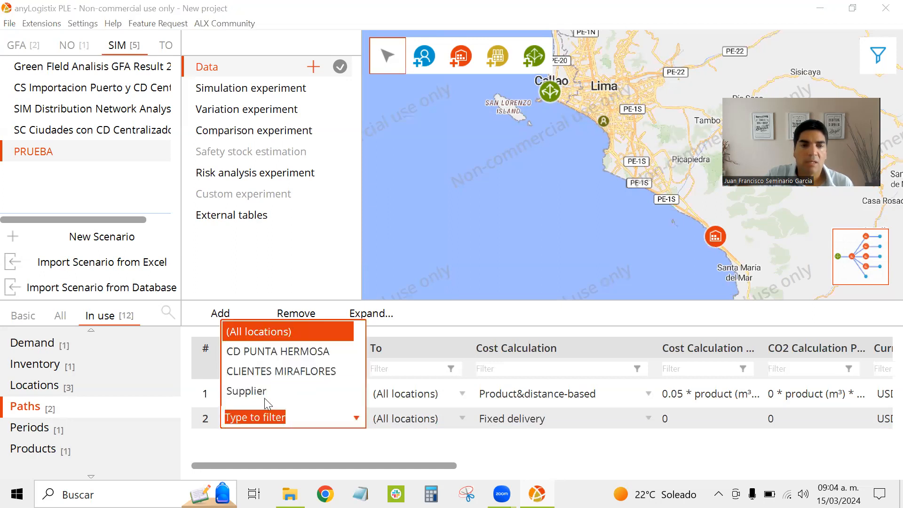
pyautogui.click(264, 391)
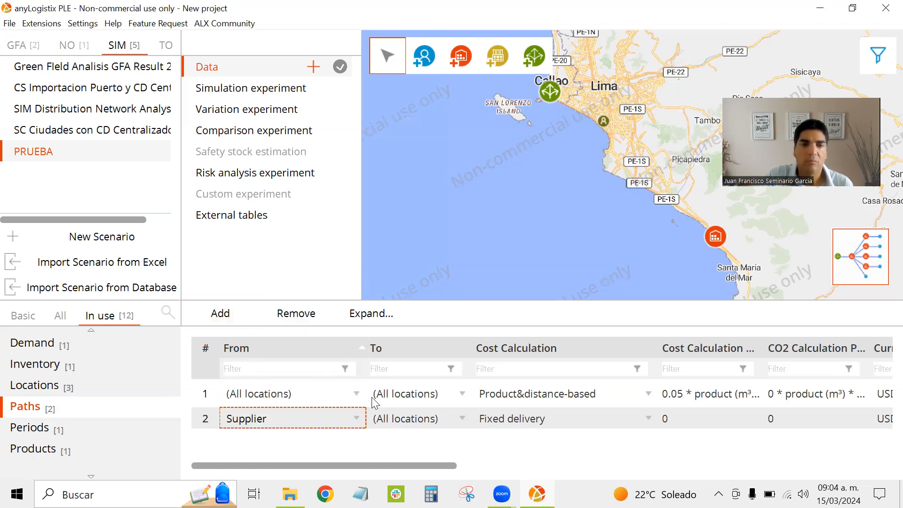
pyautogui.click(391, 418)
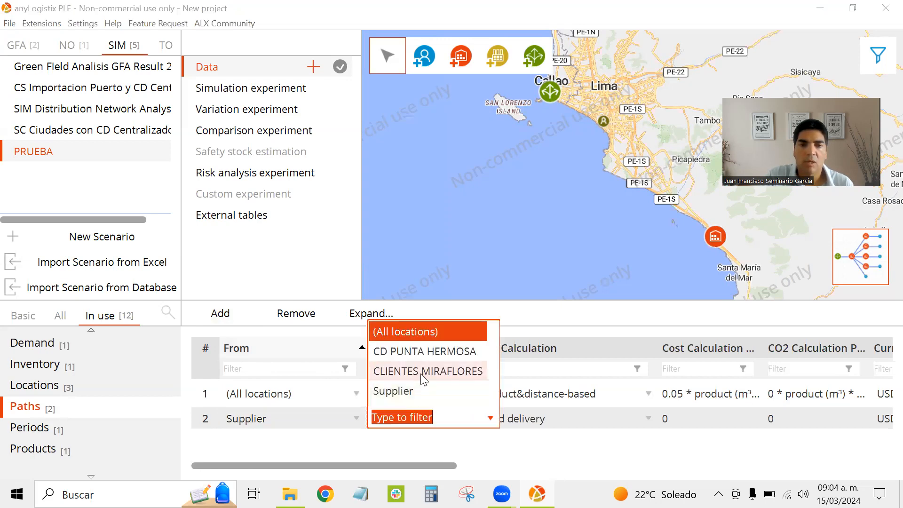
pyautogui.click(417, 352)
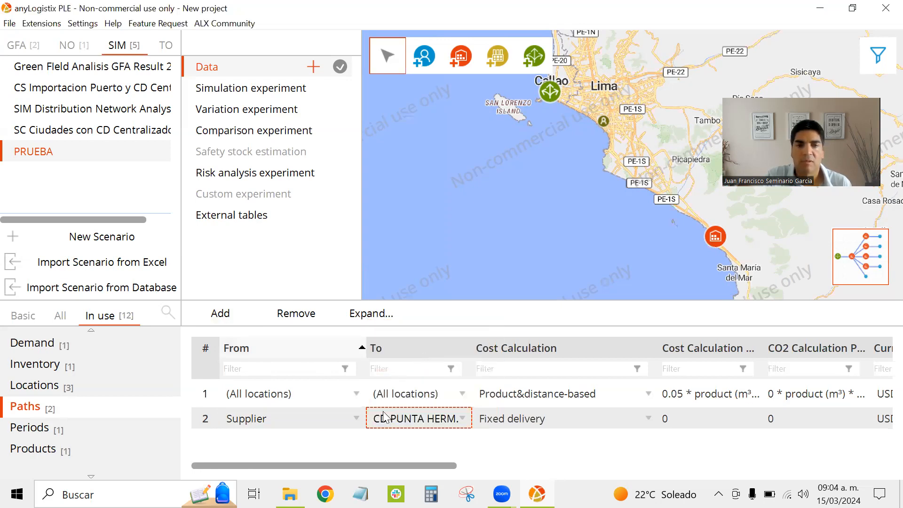
# Choose Fixed delivery as the Supplier path's cost calculation and check its cost and CO2 calculation parameters
pyautogui.click(553, 414)
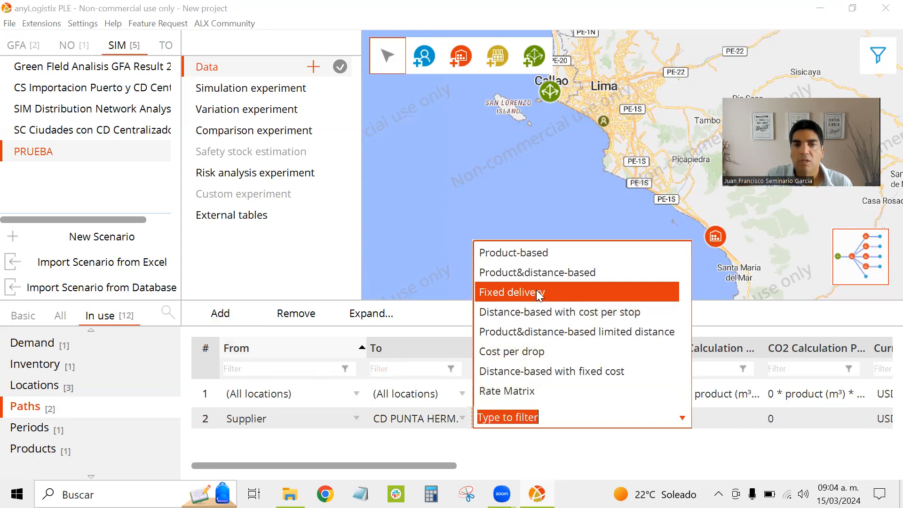
pyautogui.click(537, 290)
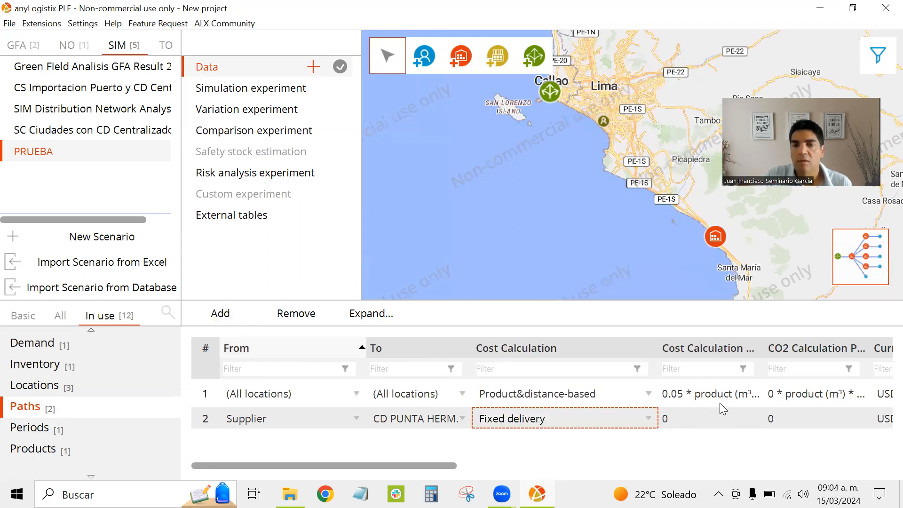
pyautogui.hscroll(5, 275, 473)
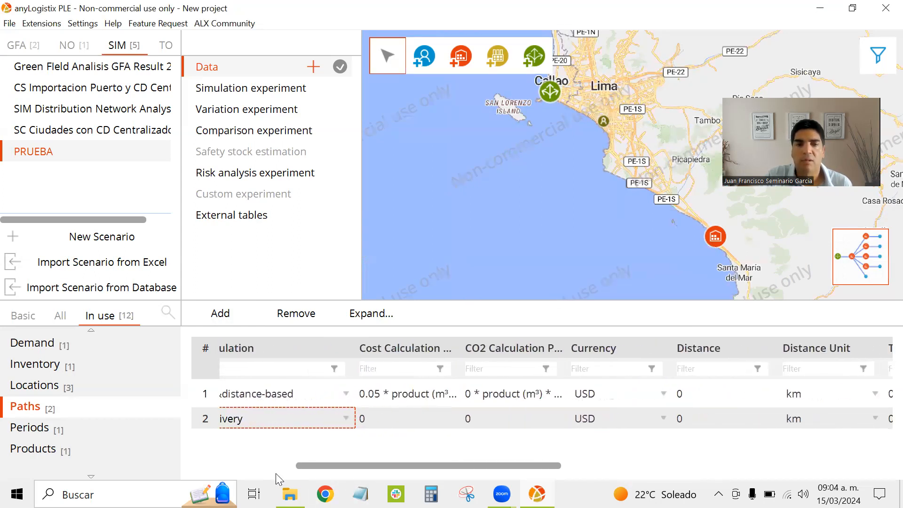
pyautogui.hscroll(-2, 276, 473)
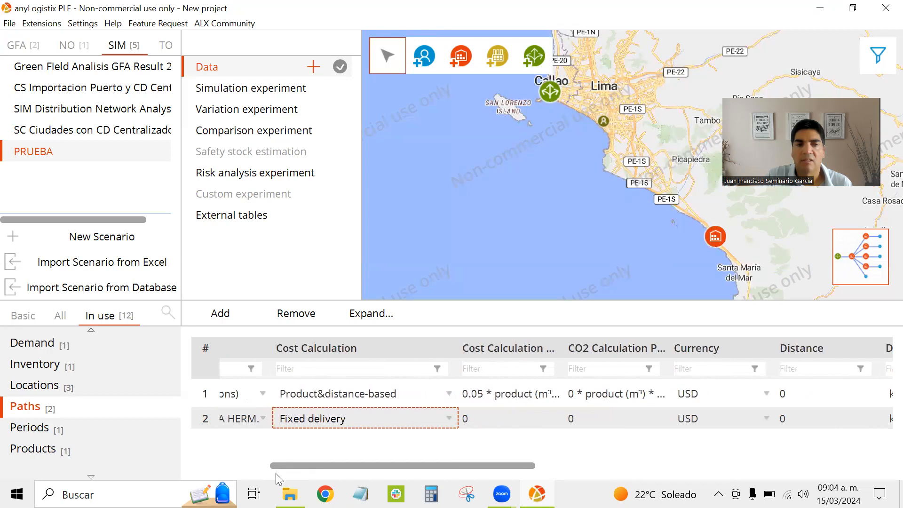
pyautogui.click(449, 418)
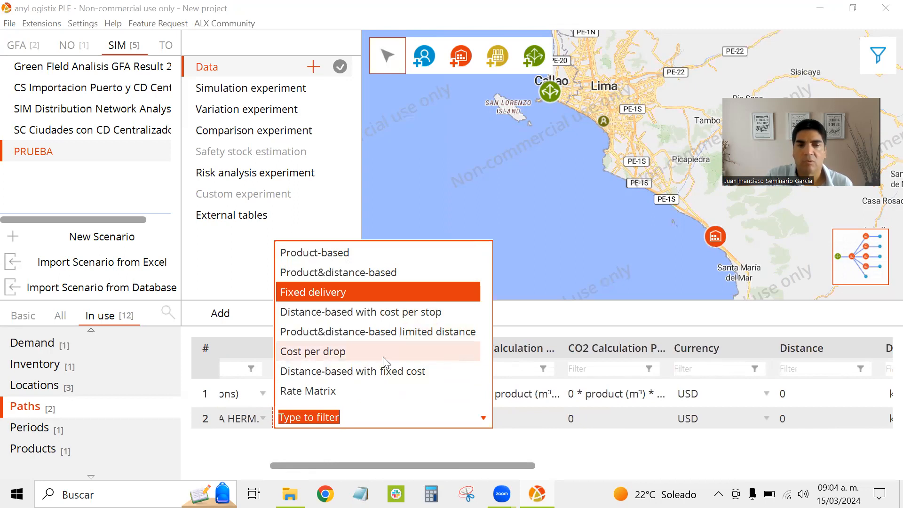
pyautogui.click(486, 432)
pyautogui.click(499, 415)
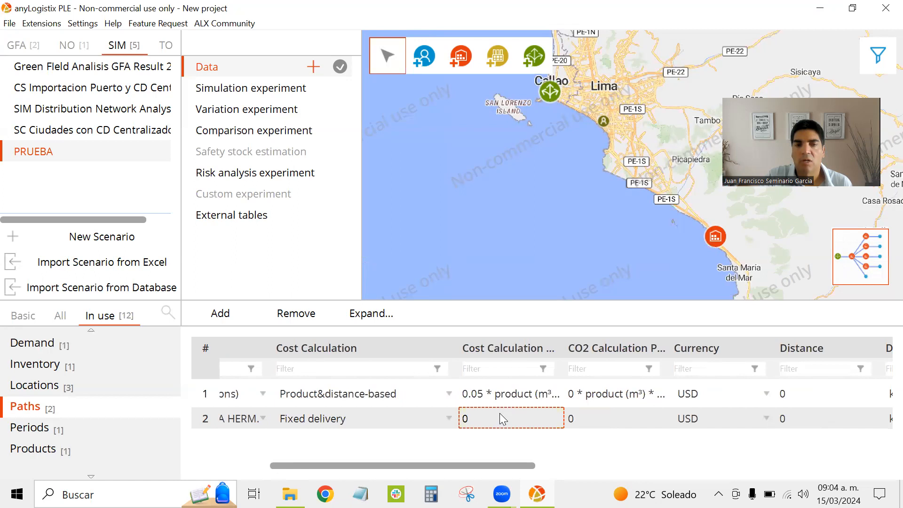
pyautogui.press('Tab')
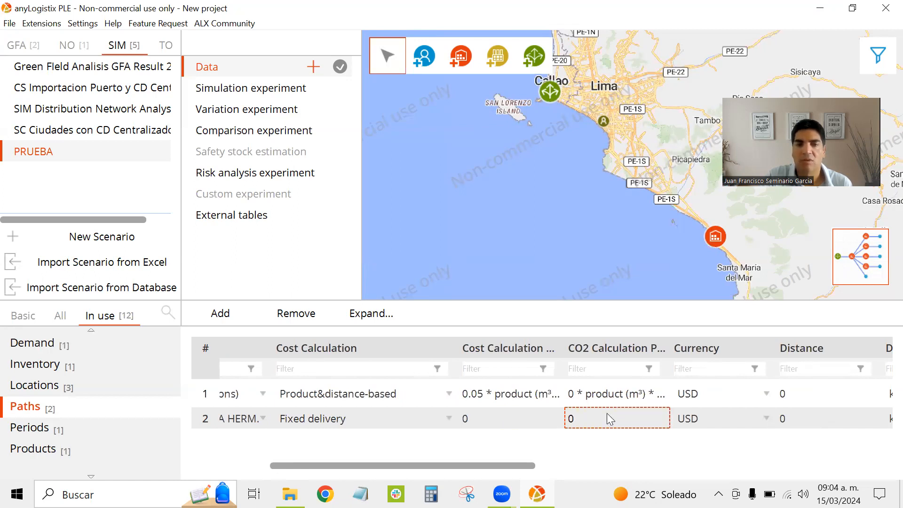
# Review the Supplier path's distance, transportation time and time unit options
pyautogui.hscroll(5, 607, 413)
pyautogui.hscroll(5, 607, 413)
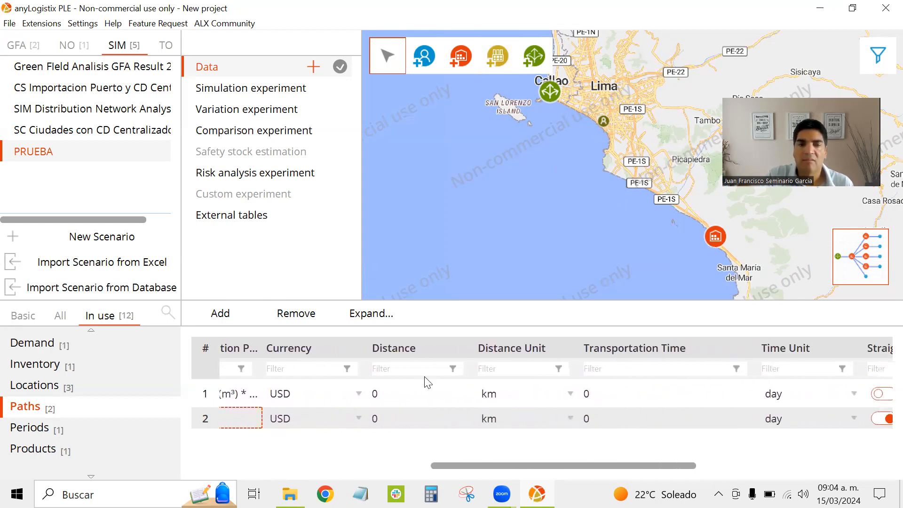
pyautogui.click(393, 414)
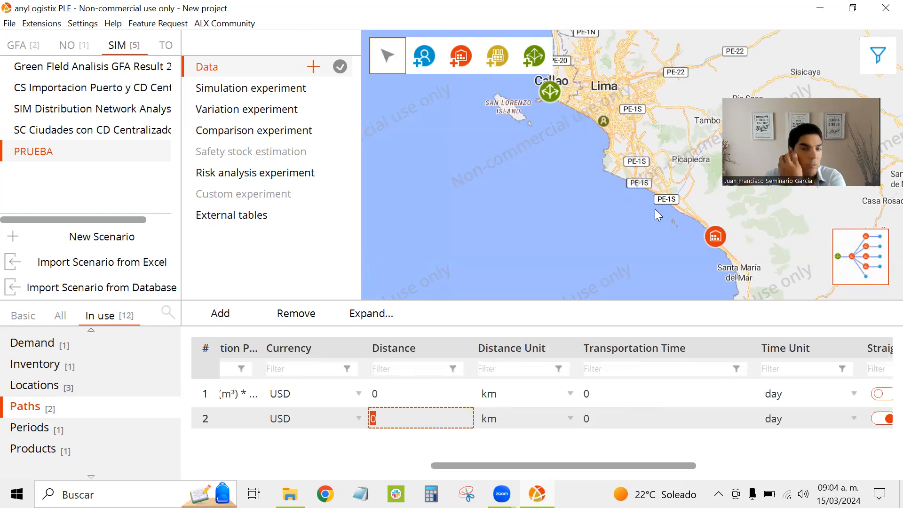
pyautogui.click(632, 413)
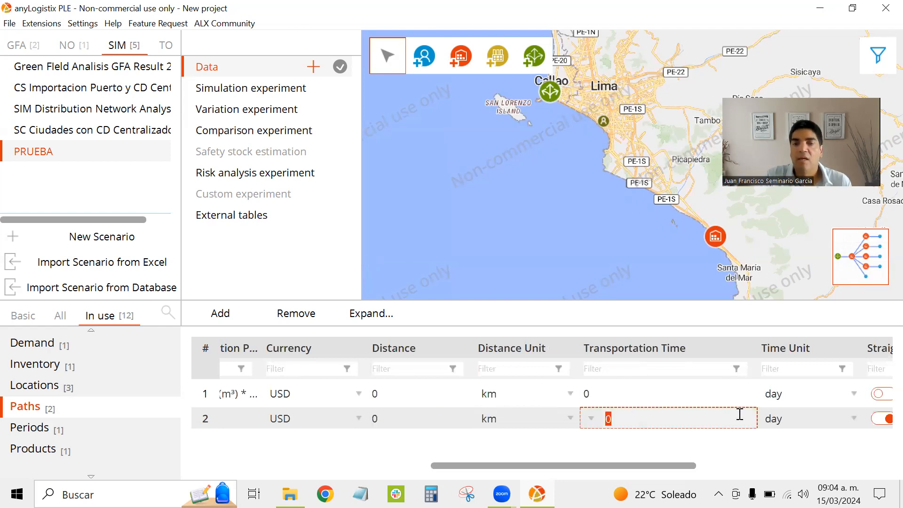
pyautogui.hscroll(5, 740, 414)
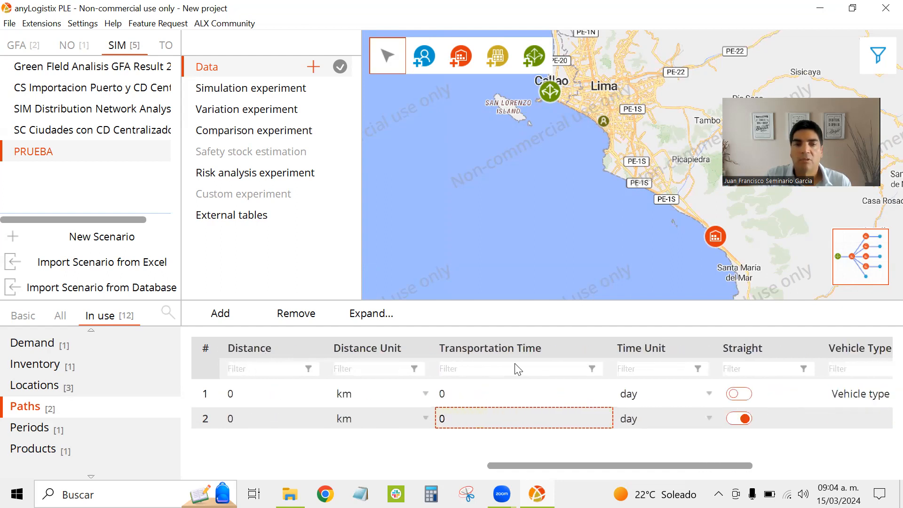
pyautogui.click(541, 413)
pyautogui.doubleClick(542, 412)
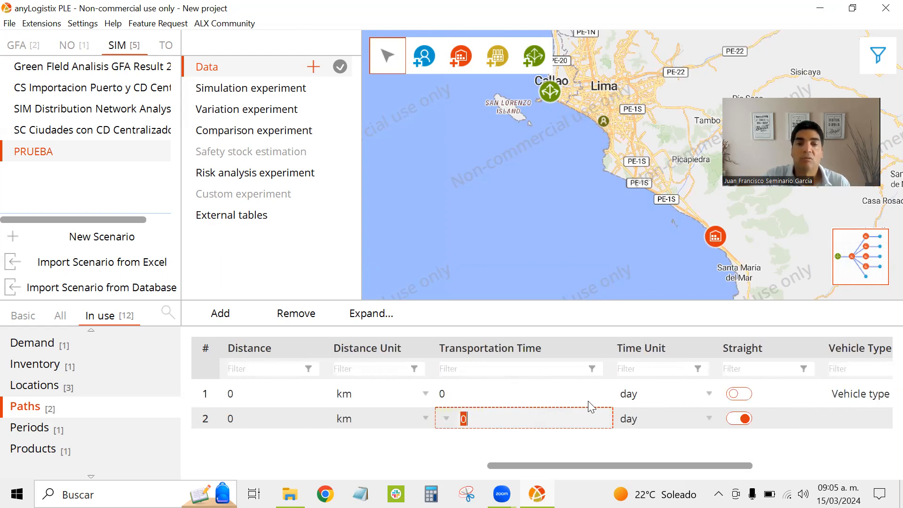
pyautogui.hscroll(5, 650, 474)
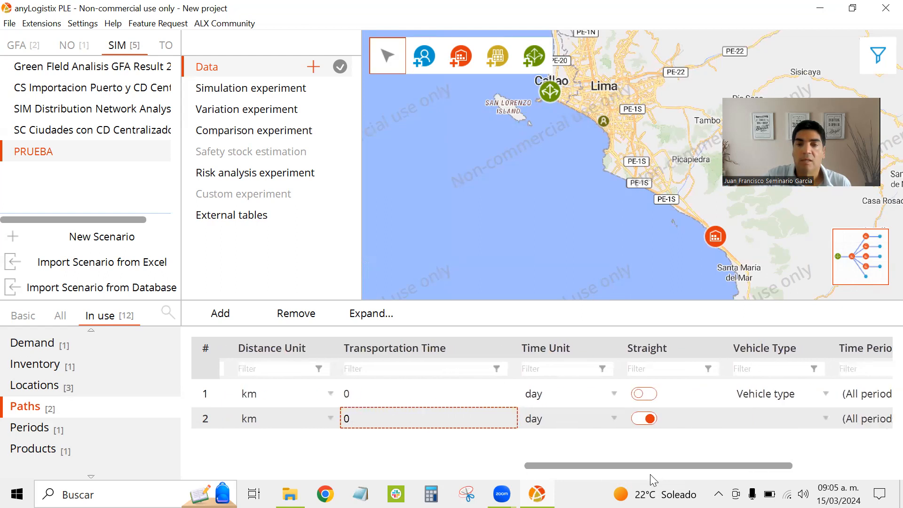
pyautogui.click(426, 414)
pyautogui.click(426, 414)
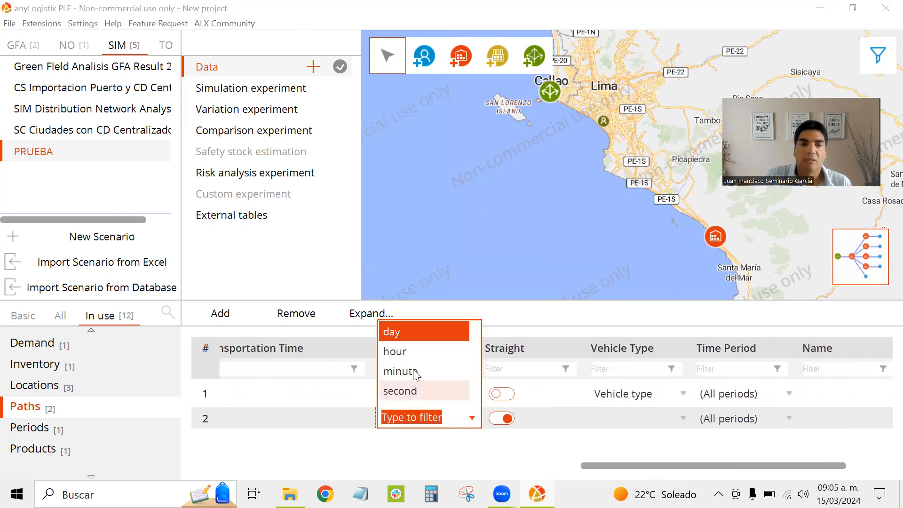
pyautogui.click(391, 411)
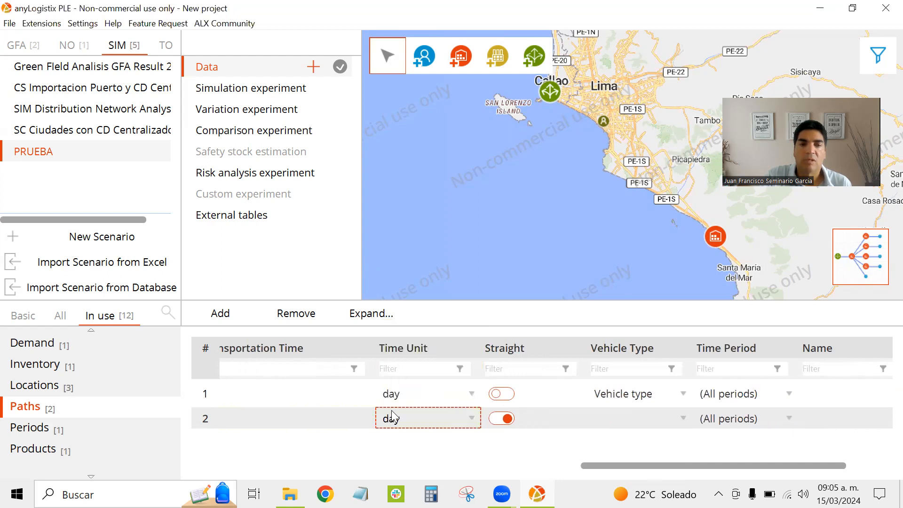
# Set the Supplier path's transportation time to 2 hours
pyautogui.click(286, 409)
pyautogui.press('BackSpace')
pyautogui.write('2')
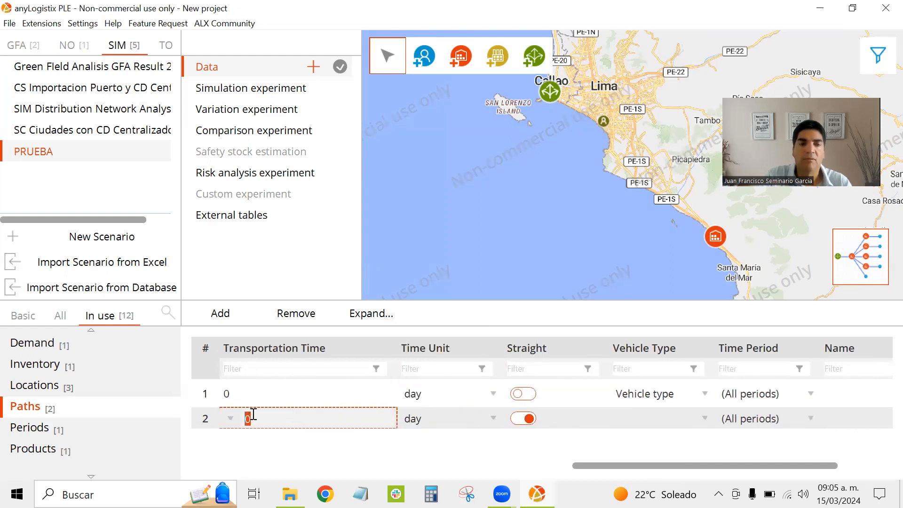
pyautogui.click(411, 419)
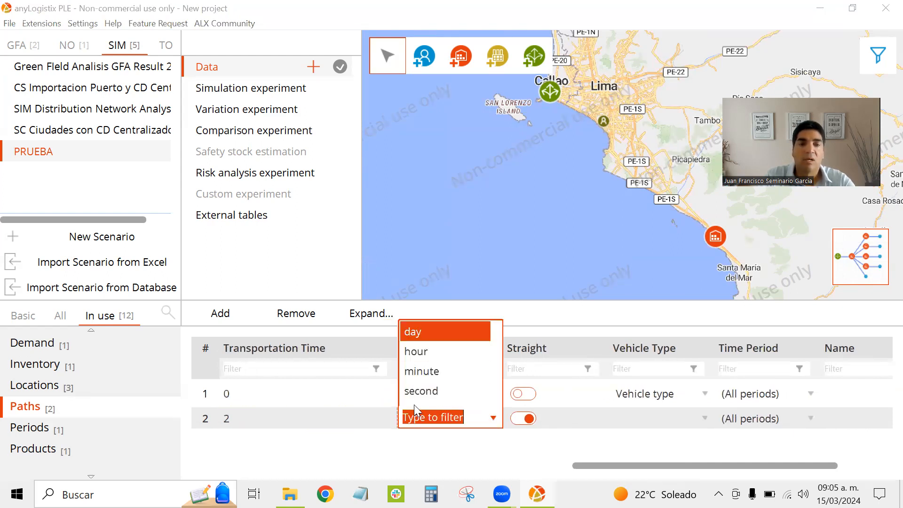
pyautogui.click(428, 350)
# Return the Supplier path's transportation time to 0 and its time unit to day
pyautogui.press('BackSpace')
pyautogui.write('0')
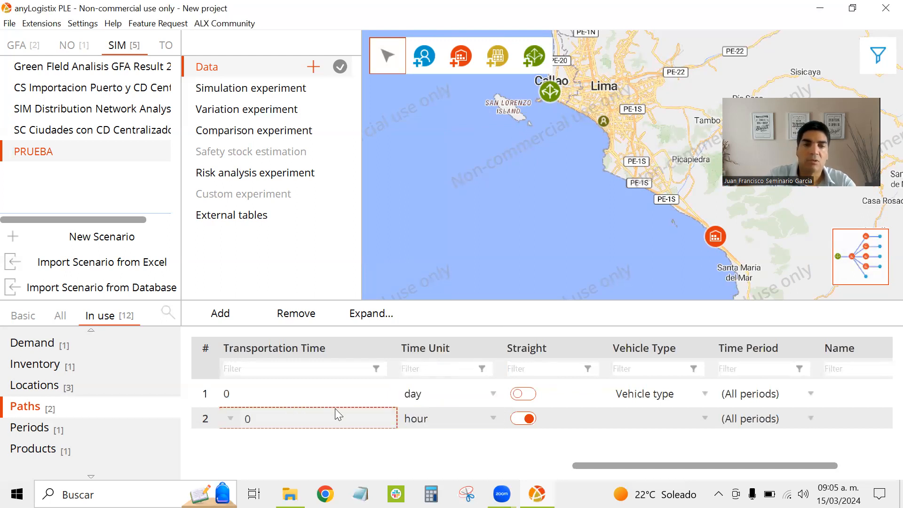
pyautogui.click(432, 415)
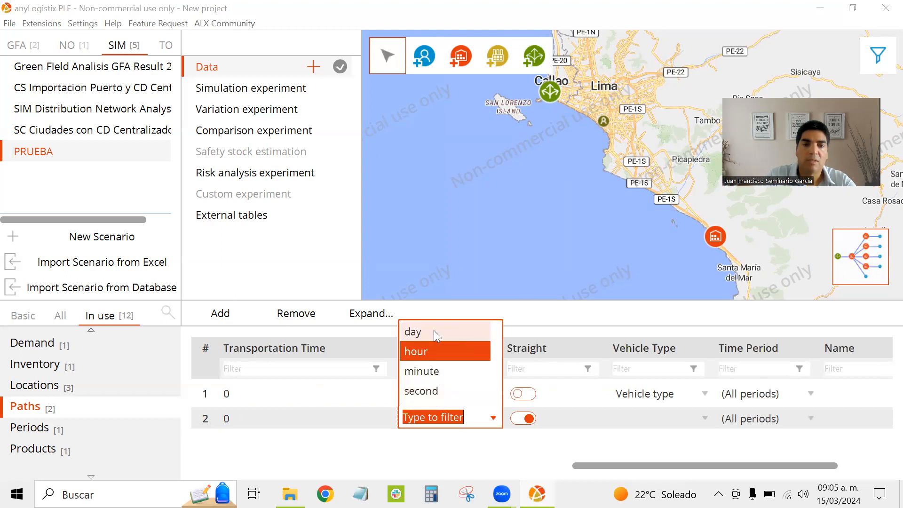
pyautogui.click(434, 332)
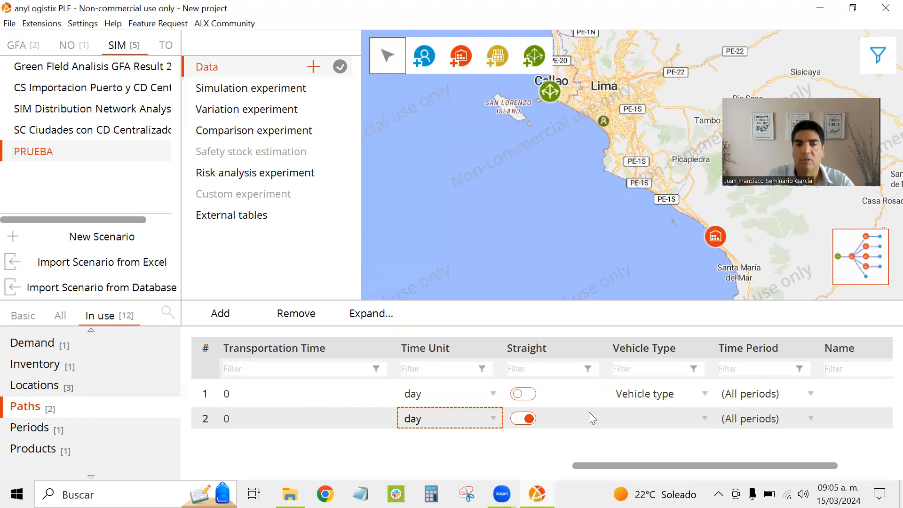
# Turn off the Straight option for the Supplier path and assign it Vehicle type
pyautogui.click(528, 409)
pyautogui.click(529, 408)
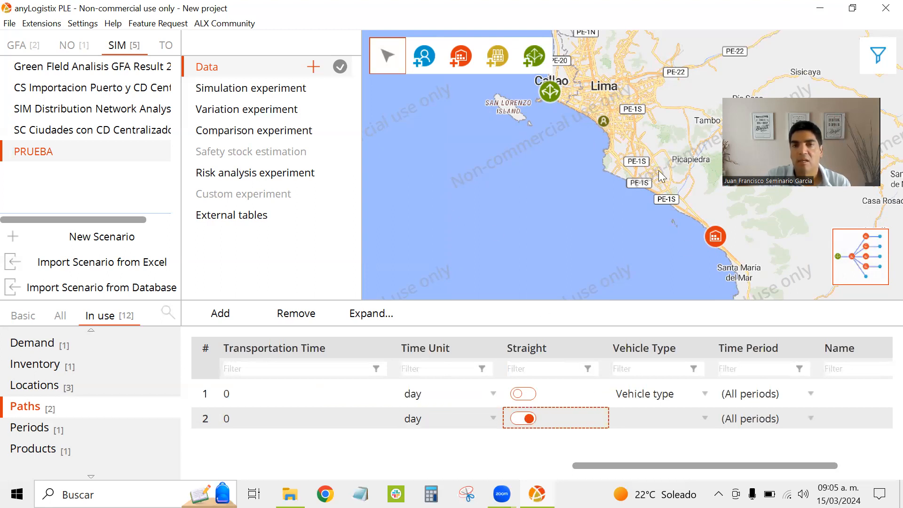
pyautogui.click(518, 419)
pyautogui.click(654, 418)
pyautogui.click(654, 418)
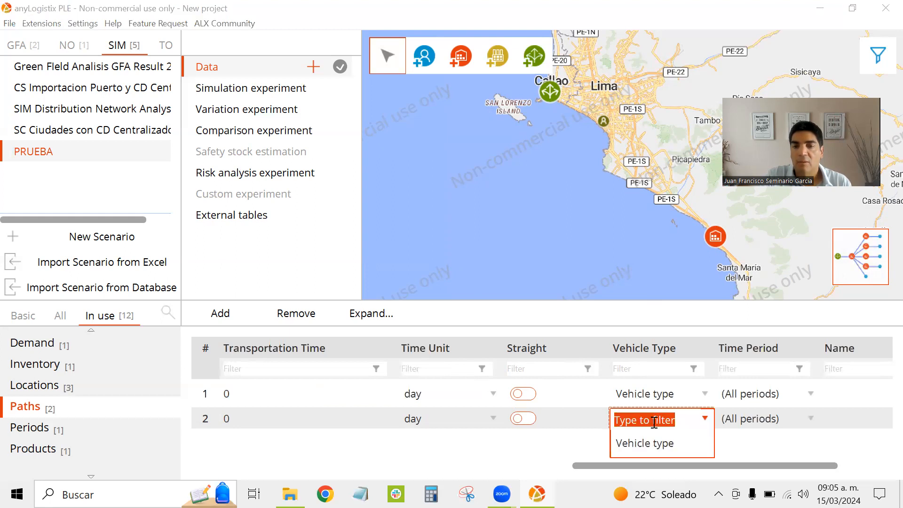
pyautogui.click(657, 441)
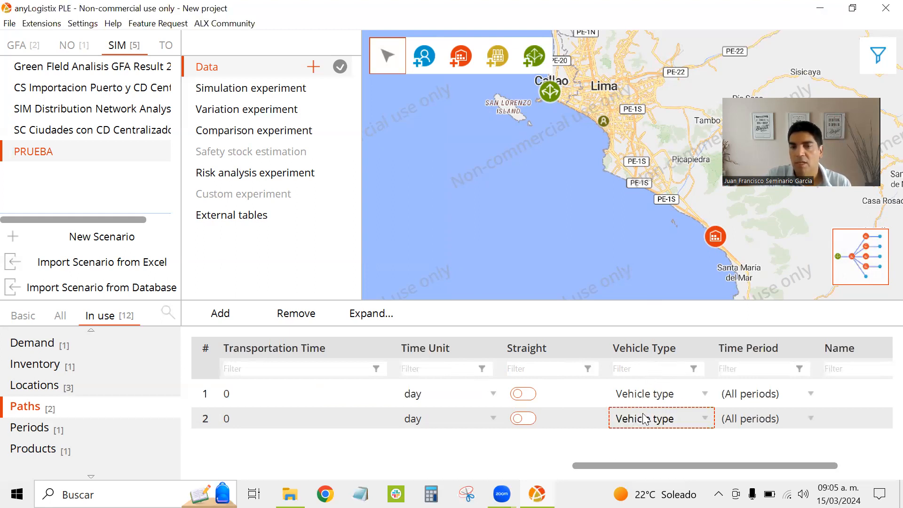
# Review the Supplier path's vehicle type, time period, name and inclusion type settings
pyautogui.hscroll(3, 644, 418)
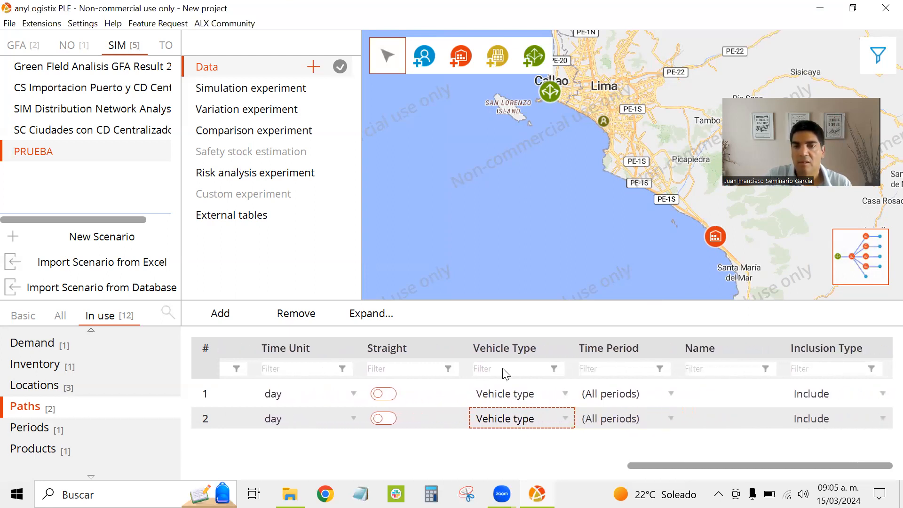
pyautogui.press('Tab')
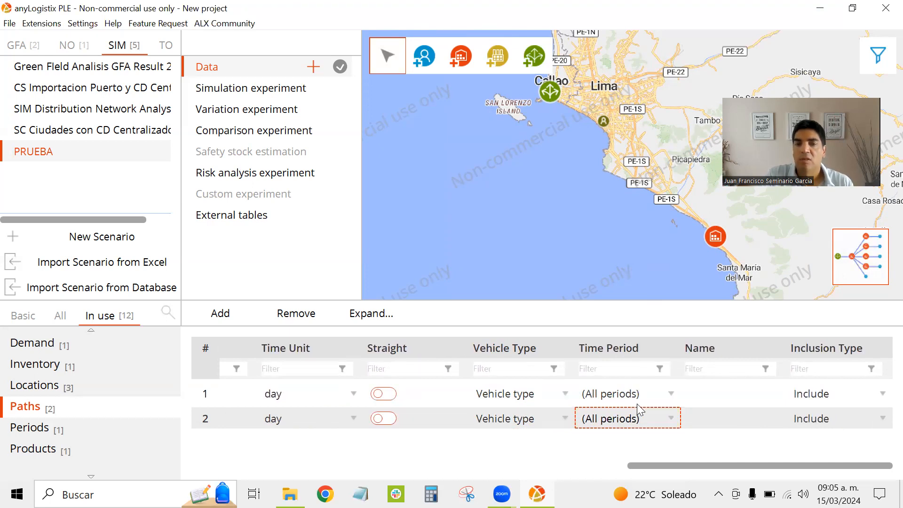
pyautogui.click(640, 411)
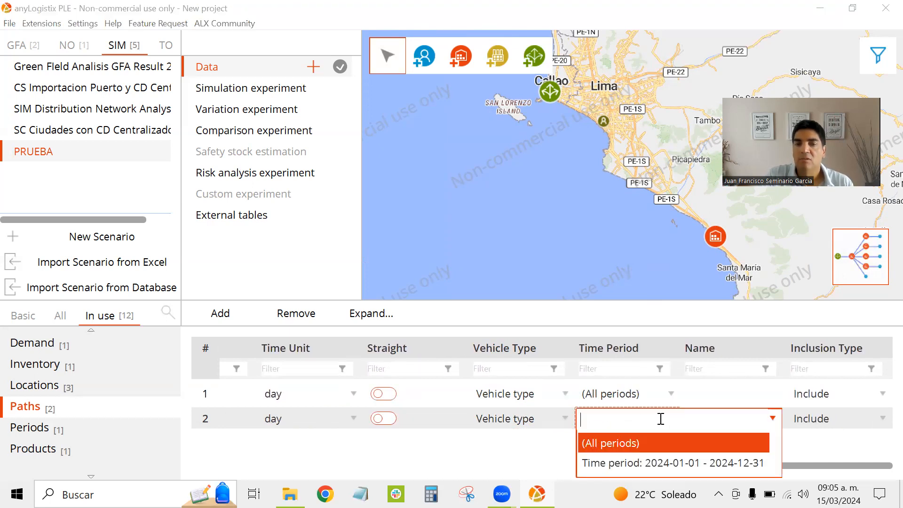
pyautogui.click(811, 448)
pyautogui.click(779, 426)
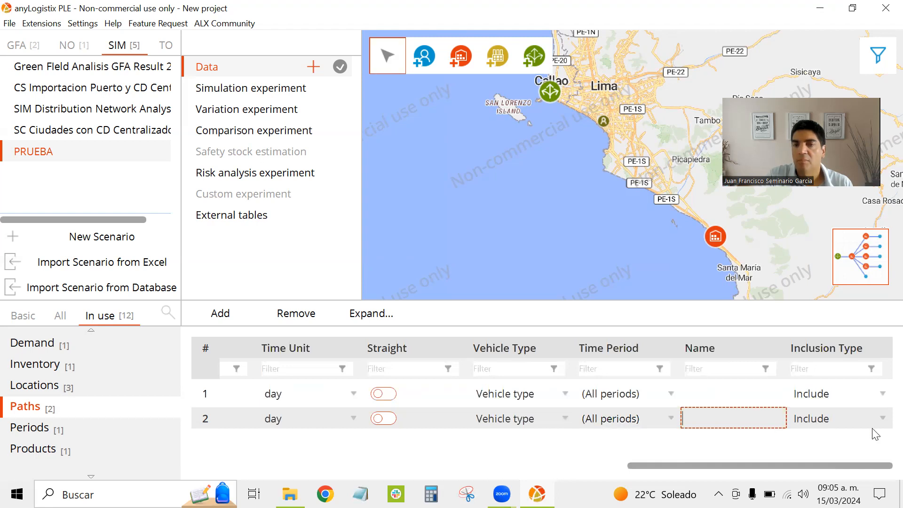
pyautogui.hscroll(-10, 809, 455)
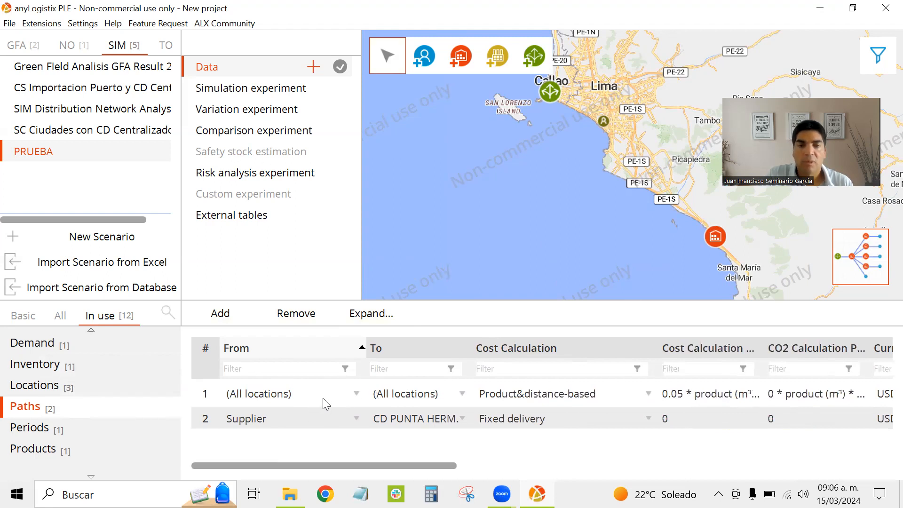
# Review the scenario's time period dates and demand coefficient in the Periods table
pyautogui.click(49, 435)
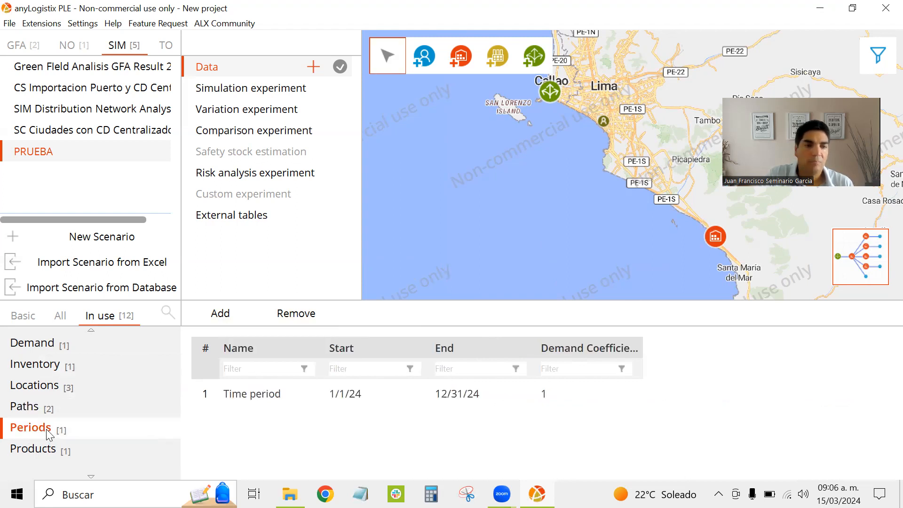
pyautogui.scroll(-1, 91, 400)
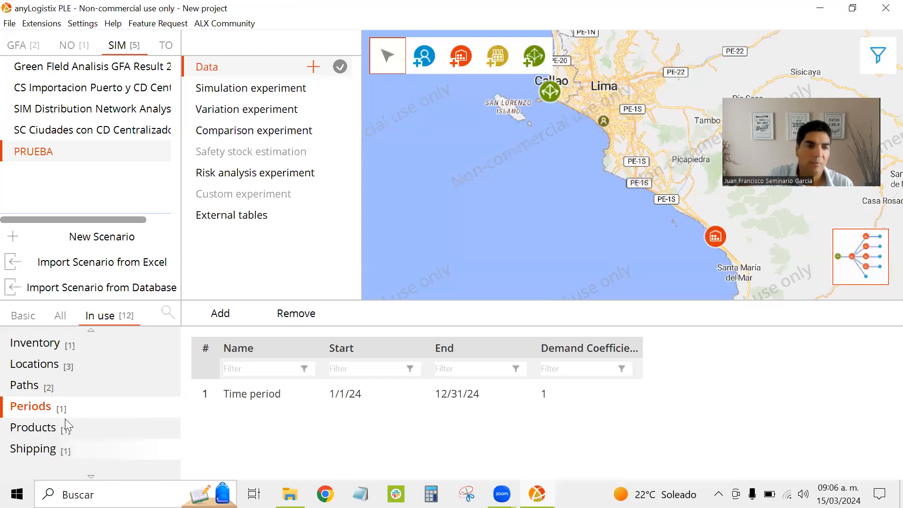
pyautogui.scroll(-2, 67, 414)
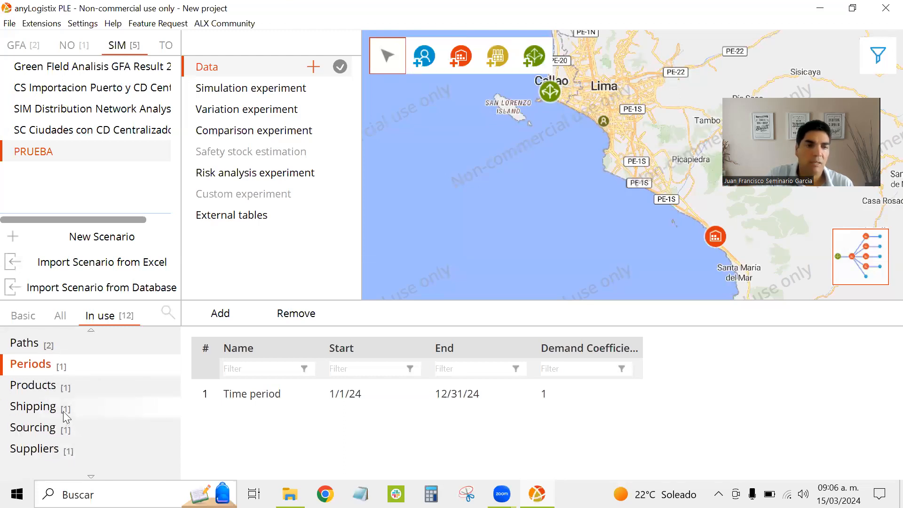
pyautogui.scroll(1, 70, 405)
pyautogui.scroll(1, 70, 400)
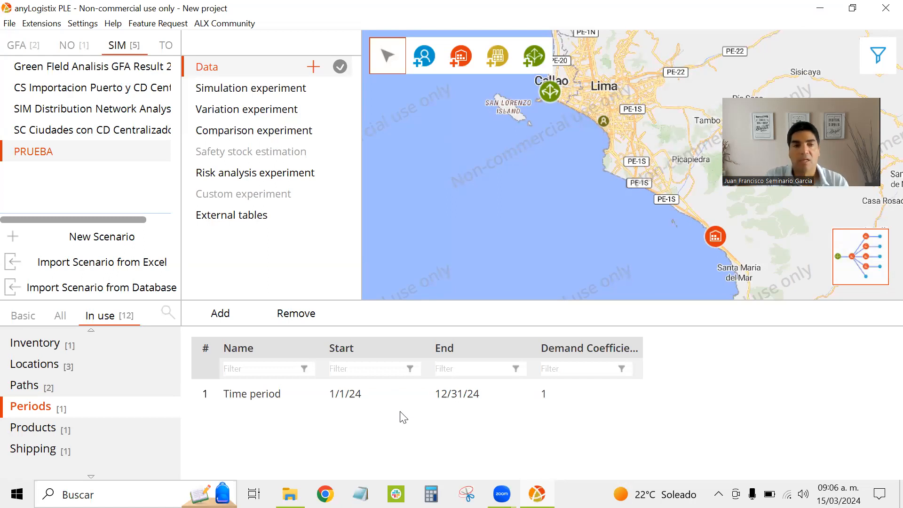
# Try to rename the product in the Products table to LAPT
pyautogui.click(35, 432)
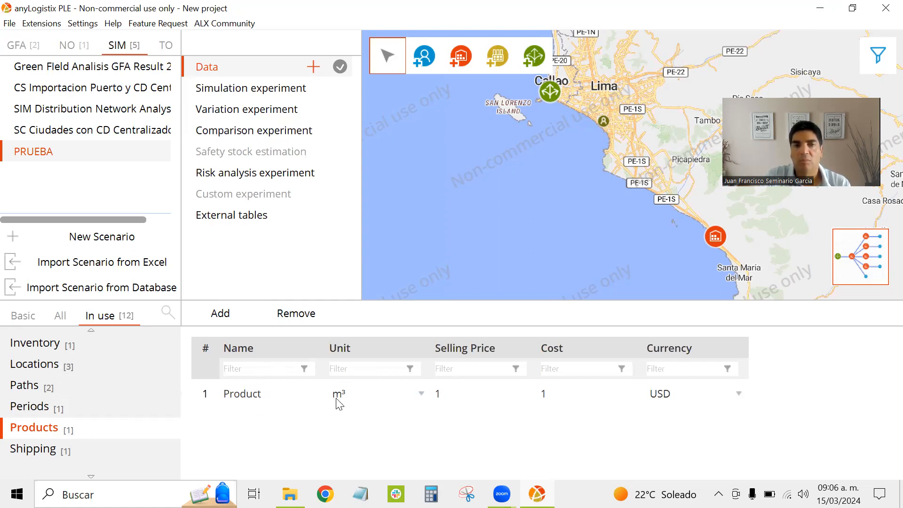
pyautogui.doubleClick(243, 398)
pyautogui.moveTo(292, 393); pyautogui.dragTo(178, 398)
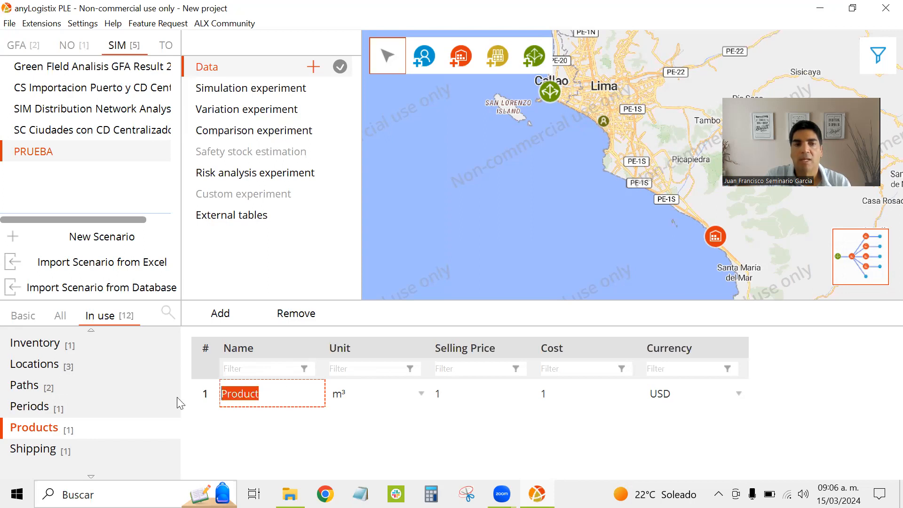
pyautogui.write('LAPT')
pyautogui.press('Escape')
# Review the product's unit, selling price, cost and currency fields
pyautogui.click(362, 397)
pyautogui.click(488, 403)
pyautogui.click(584, 398)
pyautogui.click(715, 403)
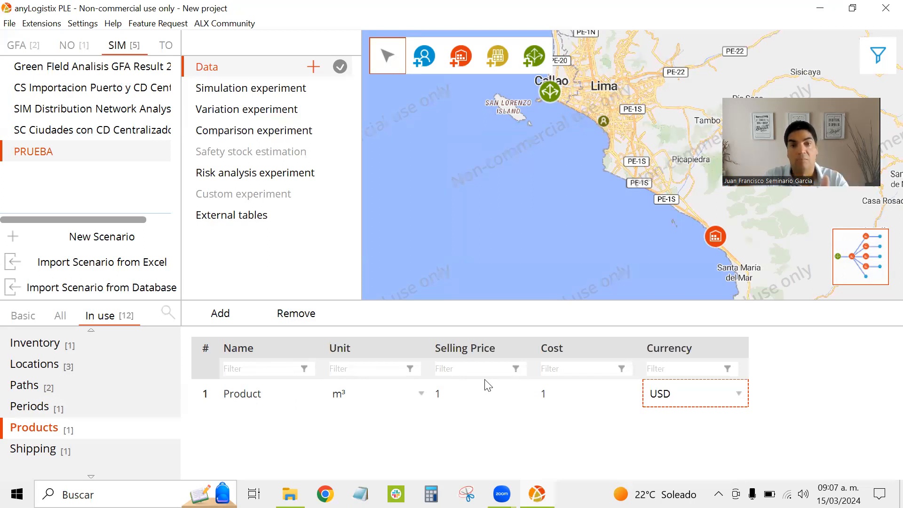
# Review the existing Shipping record from sources and destinations through vehicle type, shipping type, parameters, priority and schedule
pyautogui.scroll(-1, 84, 417)
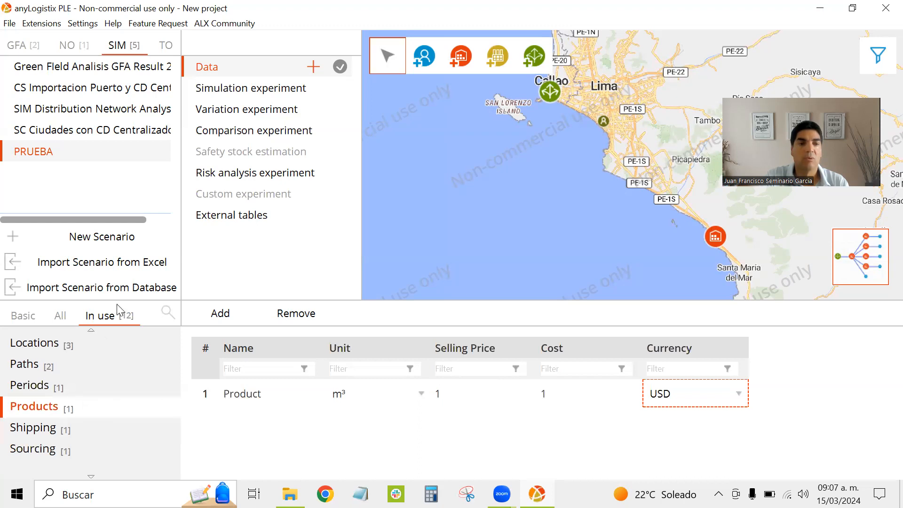
pyautogui.click(20, 431)
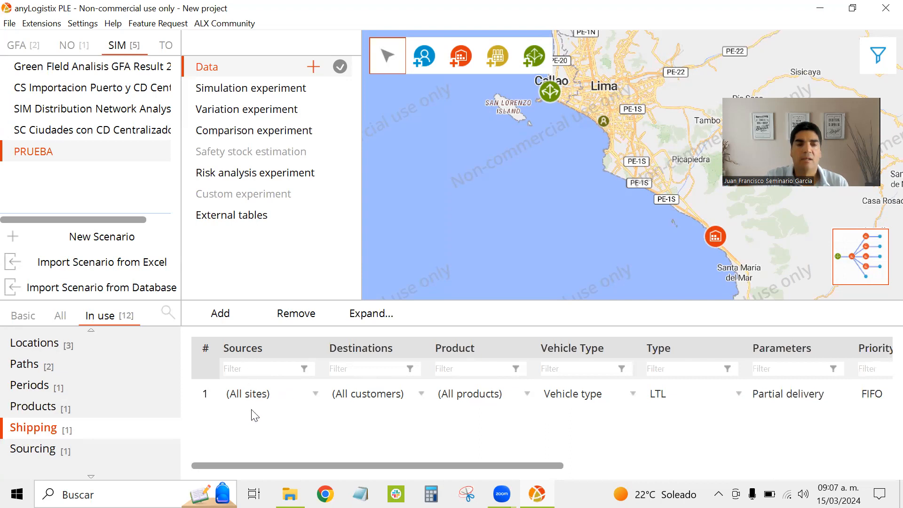
pyautogui.hscroll(5, 254, 416)
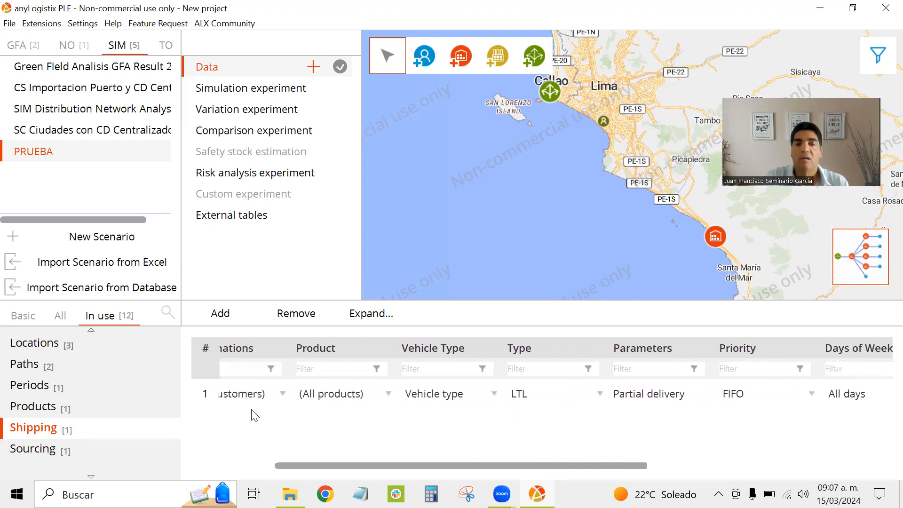
pyautogui.hscroll(-5, 255, 416)
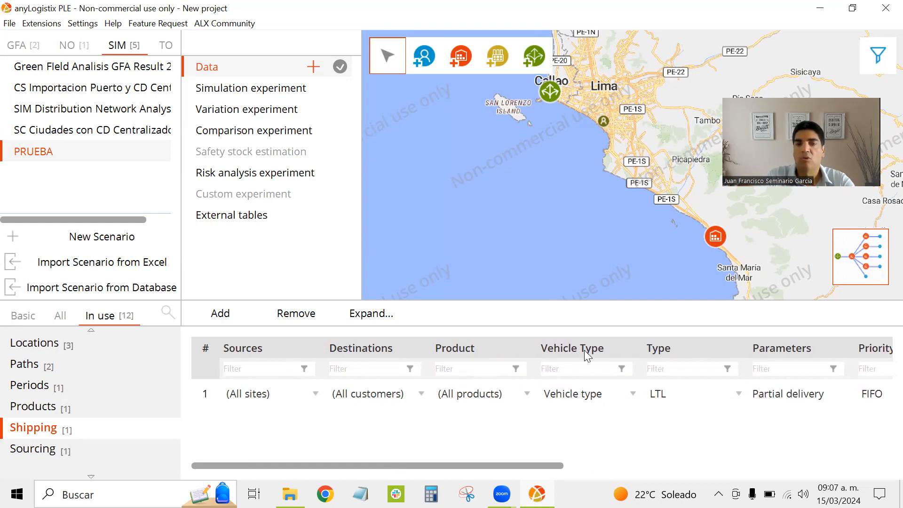
pyautogui.hscroll(3, 596, 400)
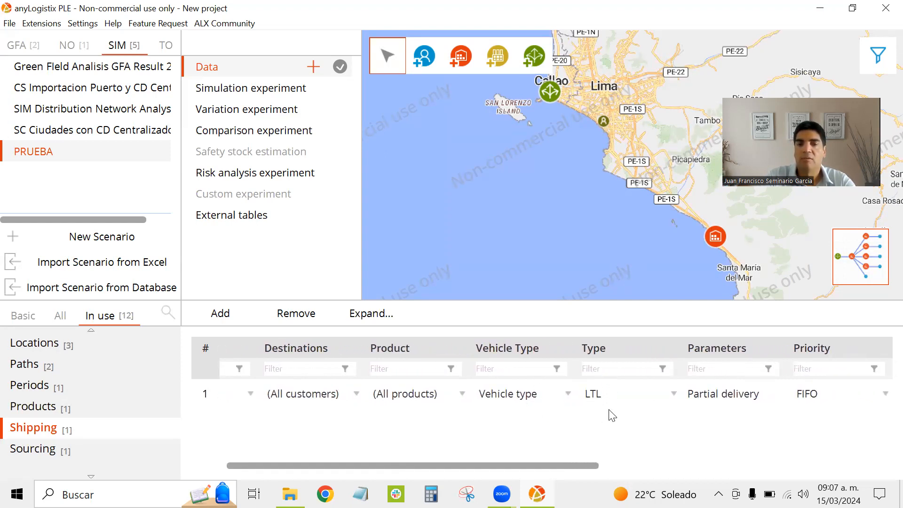
pyautogui.hscroll(3, 612, 416)
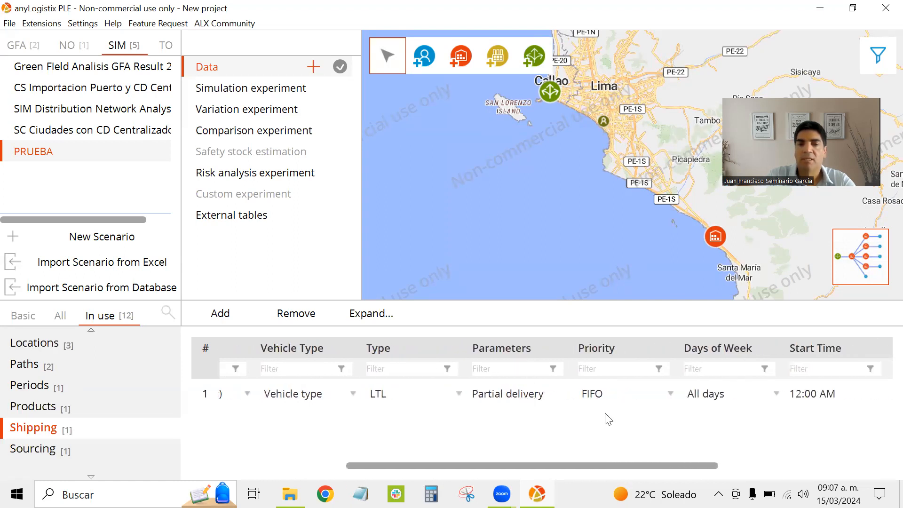
pyautogui.hscroll(3, 609, 420)
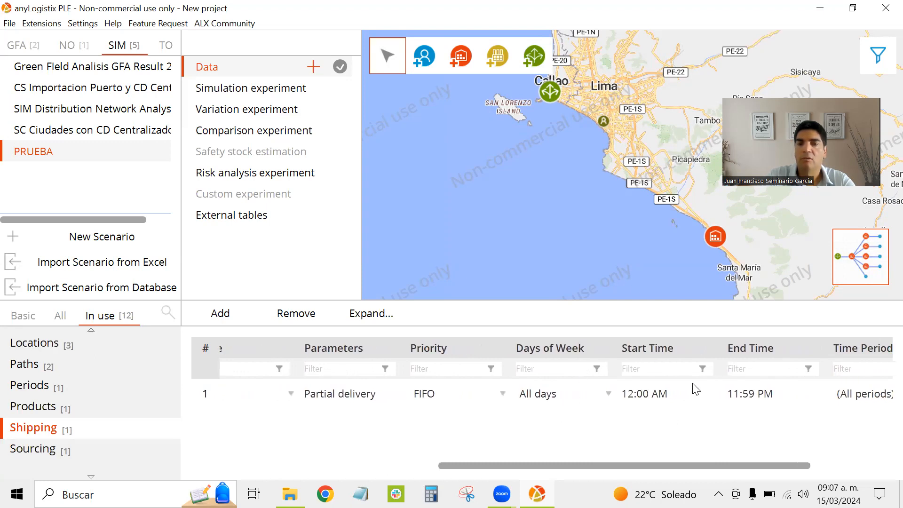
pyautogui.hscroll(4, 695, 390)
pyautogui.moveTo(796, 465); pyautogui.dragTo(340, 477)
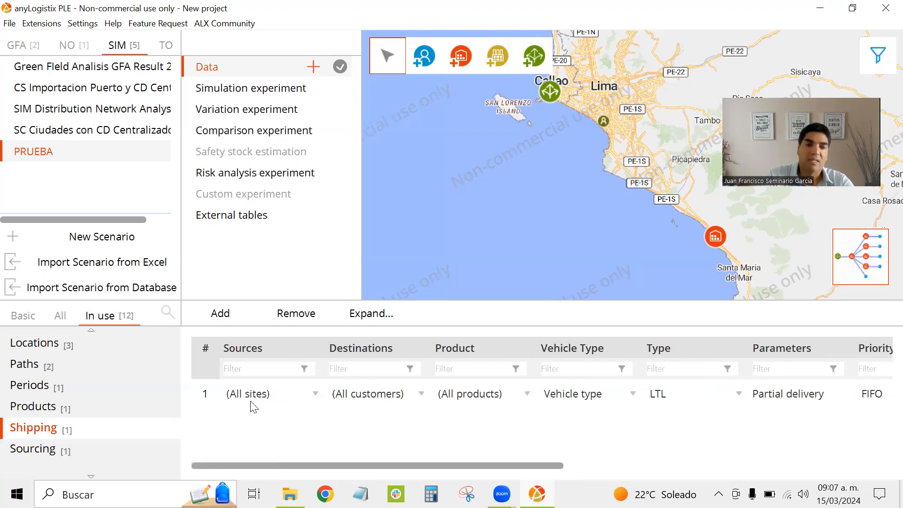
# Examine the Shipping record's start time, end time and selectable days of the week
pyautogui.hscroll(6, 254, 407)
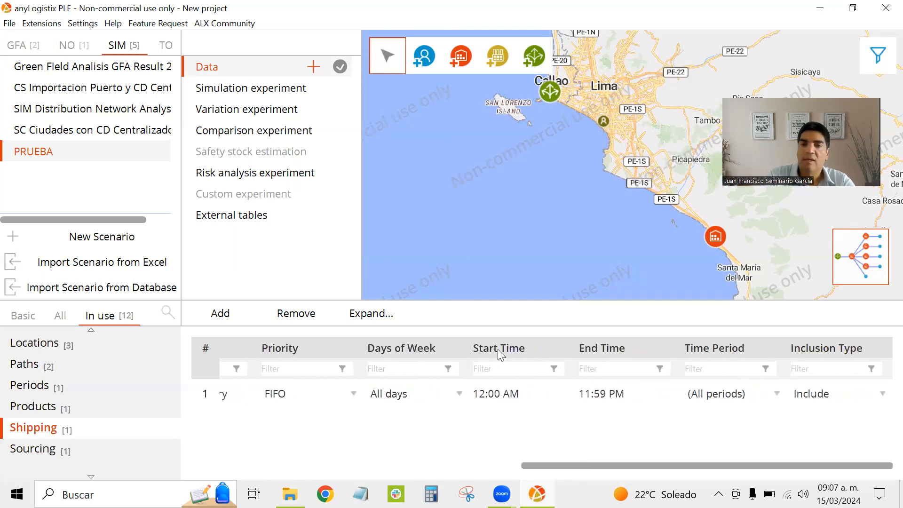
pyautogui.click(500, 346)
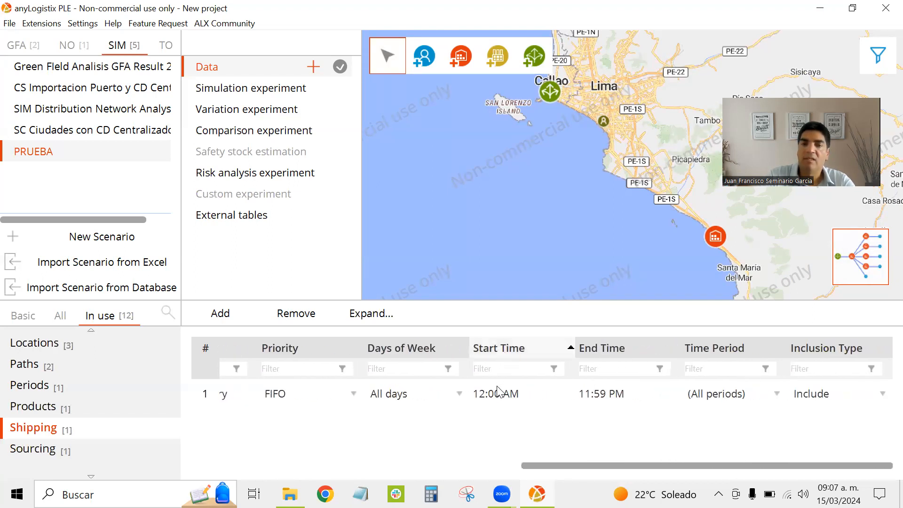
pyautogui.doubleClick(500, 393)
pyautogui.click(652, 405)
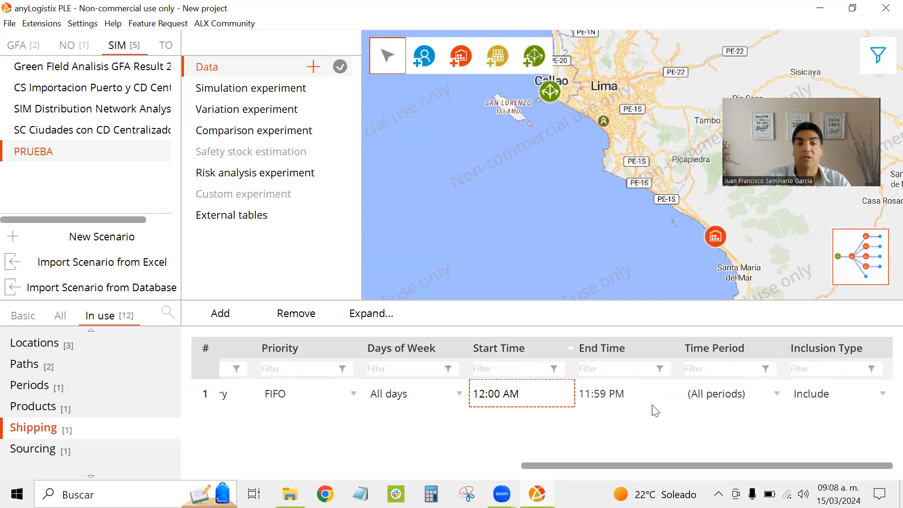
pyautogui.click(422, 395)
pyautogui.click(422, 396)
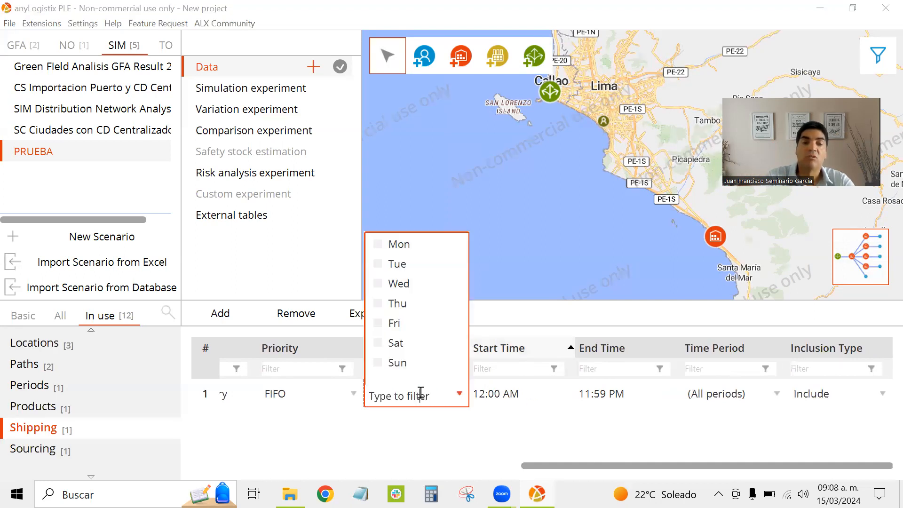
pyautogui.click(530, 417)
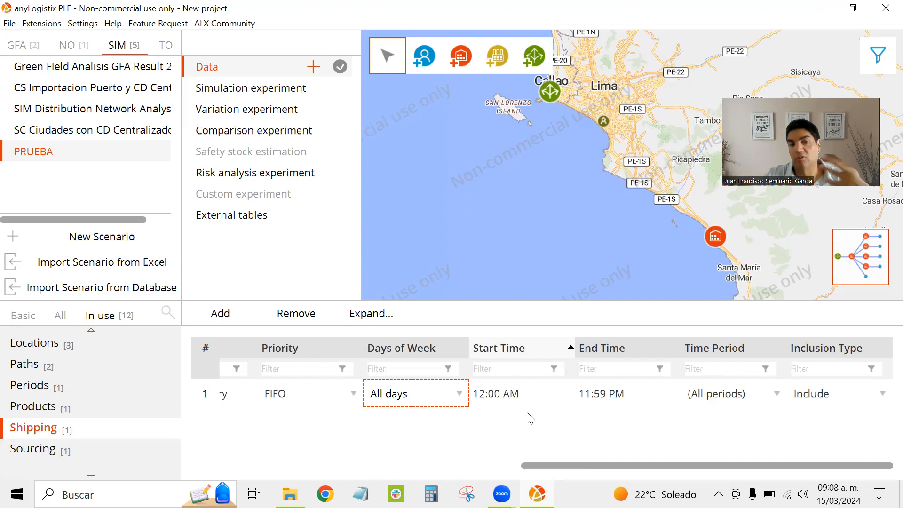
# Add a second Shipping record with Supplier as its source
pyautogui.hscroll(-15, 531, 418)
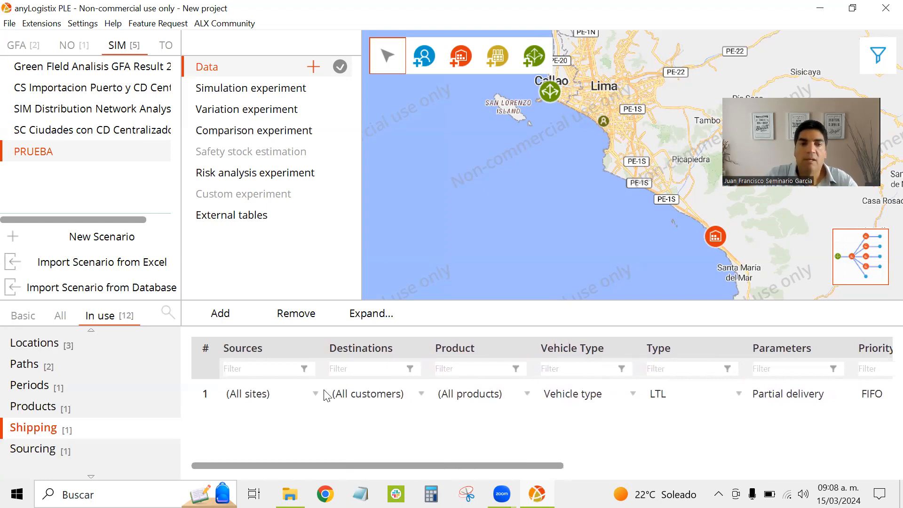
pyautogui.click(221, 314)
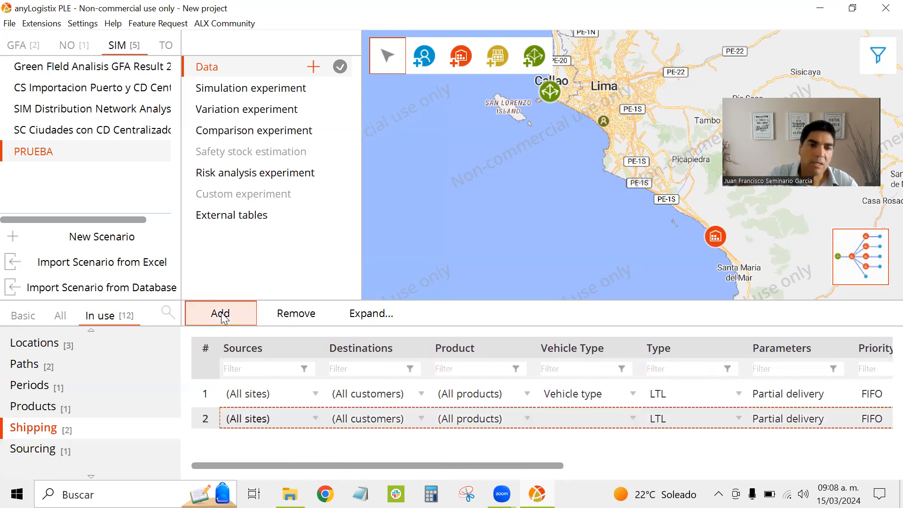
pyautogui.click(229, 416)
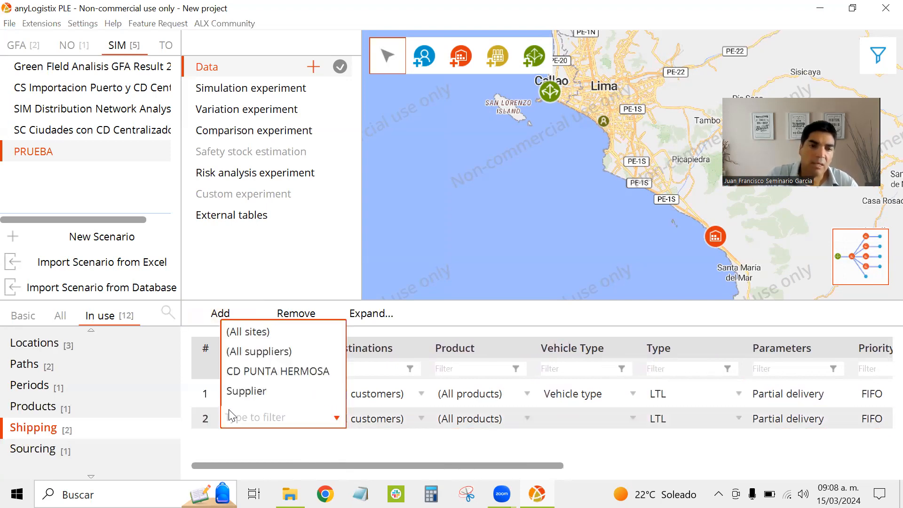
pyautogui.click(248, 392)
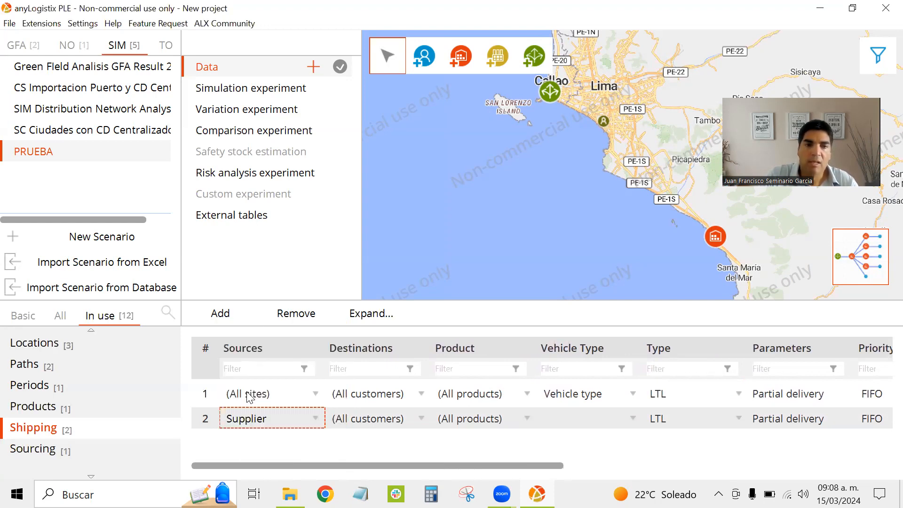
# Set the second Shipping record's destination to CD PUNTA HERMOSA only, deselecting all customers
pyautogui.press('Tab')
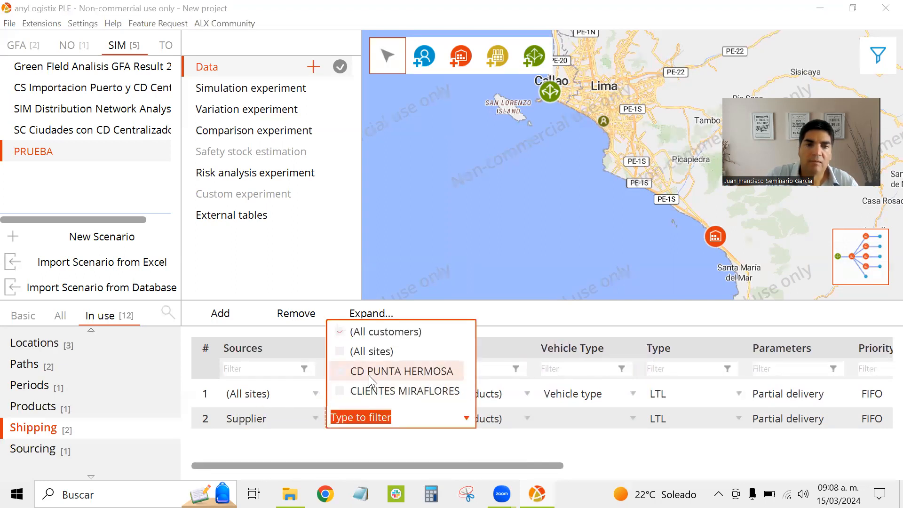
pyautogui.click(337, 371)
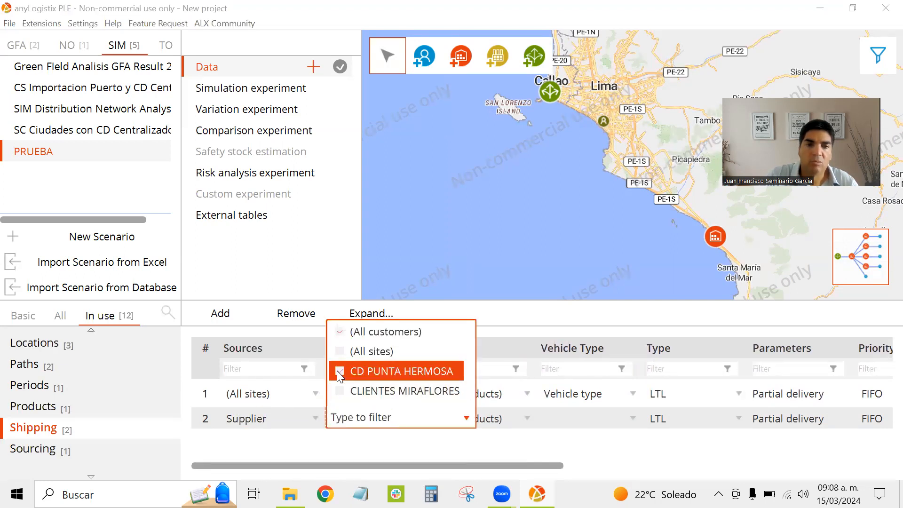
pyautogui.click(426, 424)
pyautogui.click(425, 424)
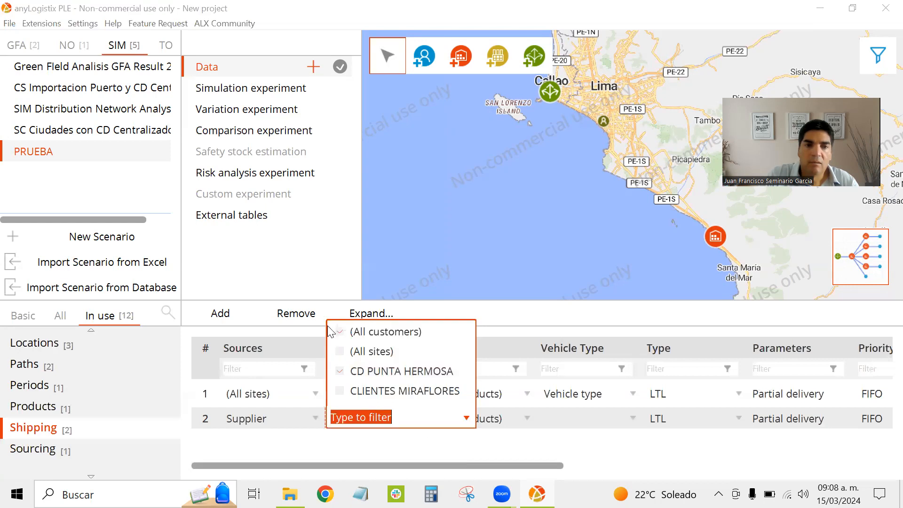
pyautogui.click(343, 334)
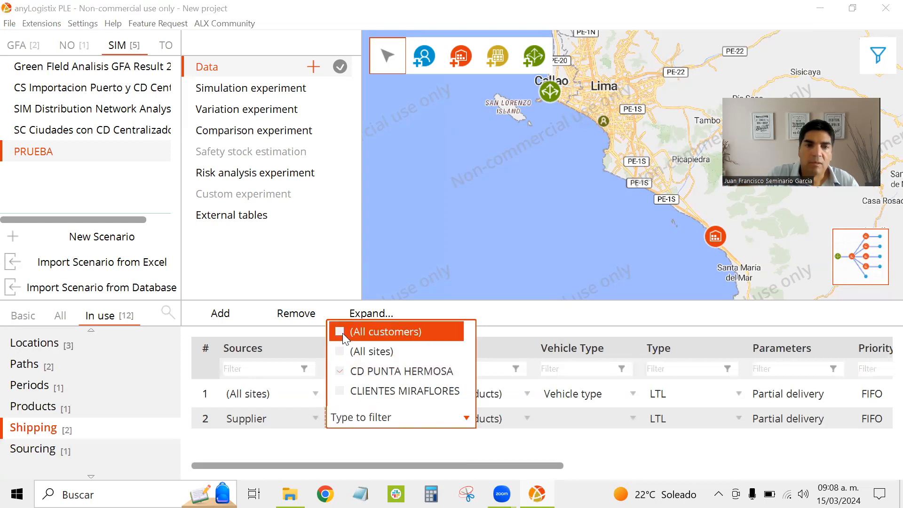
pyautogui.click(424, 433)
pyautogui.click(421, 429)
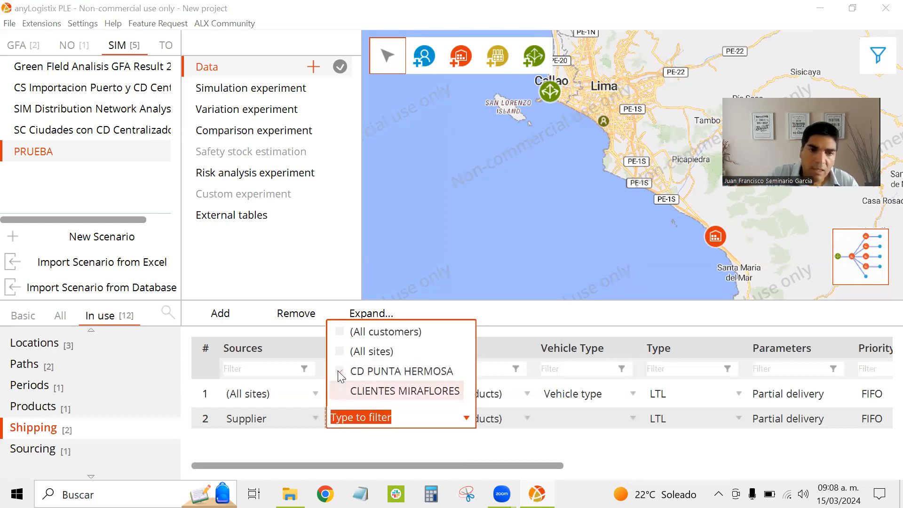
pyautogui.click(340, 372)
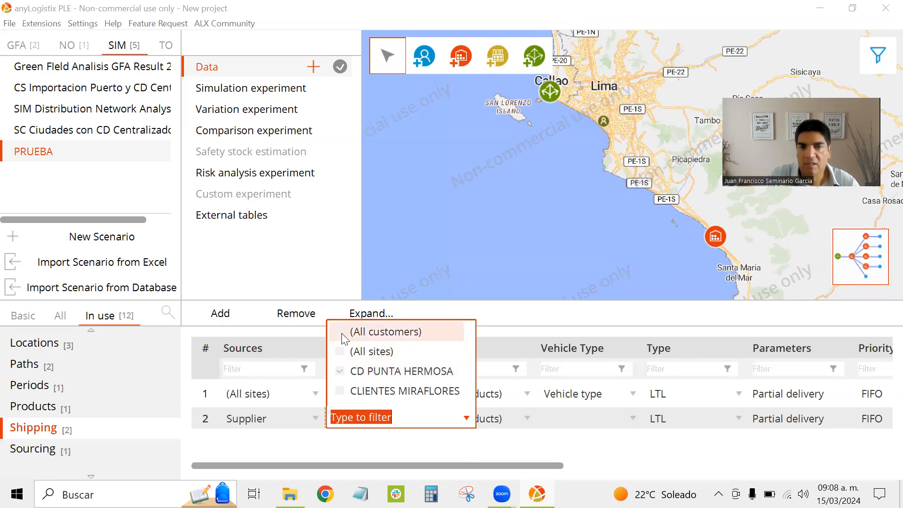
pyautogui.click(496, 419)
# Assign Vehicle type as the vehicle of the Shipping record from Supplier to CD PUNTA HERMOSA
pyautogui.click(613, 417)
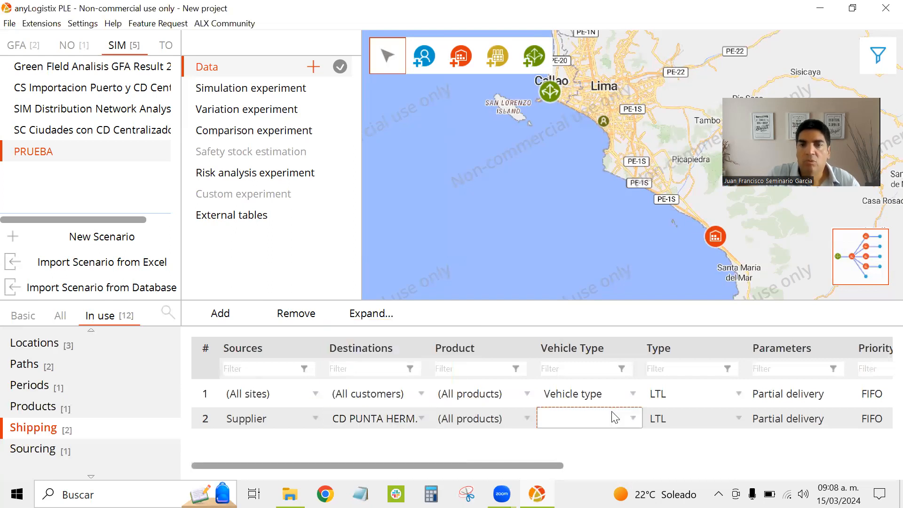
pyautogui.click(613, 416)
pyautogui.click(574, 446)
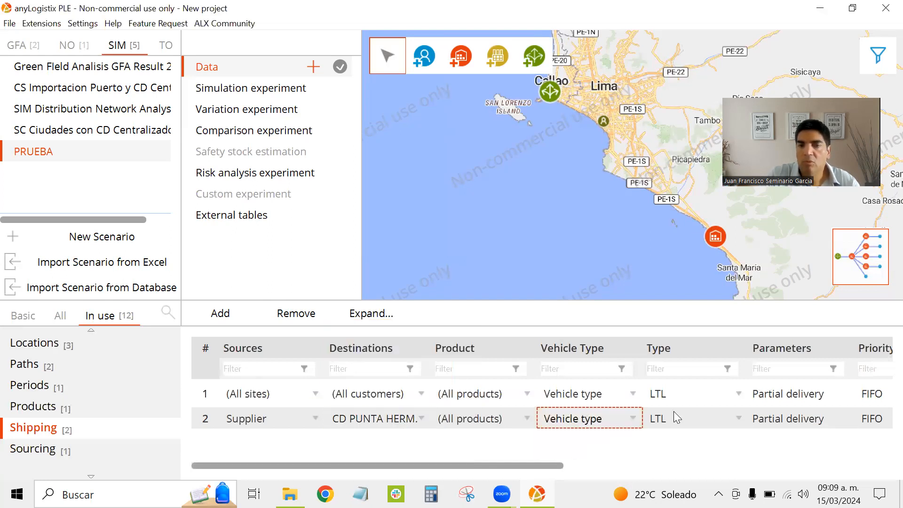
pyautogui.hscroll(10, 674, 411)
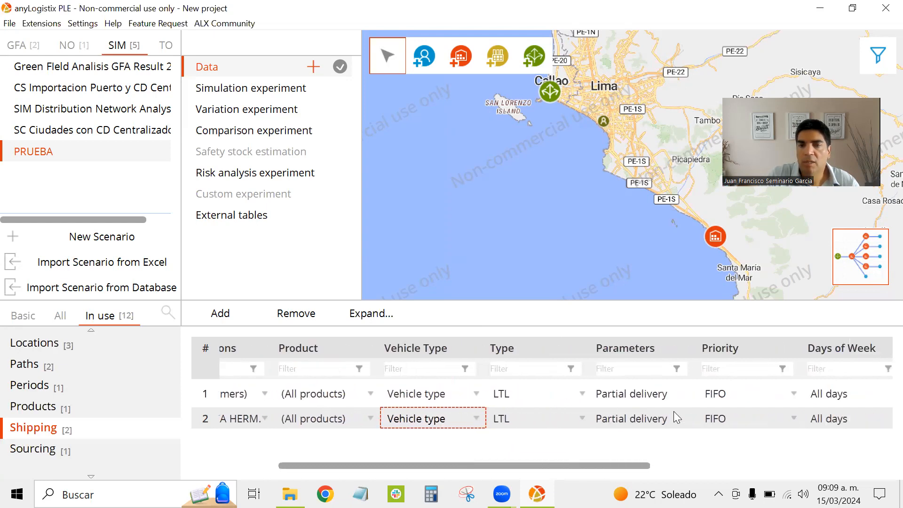
pyautogui.hscroll(3, 808, 473)
pyautogui.hscroll(-15, 809, 474)
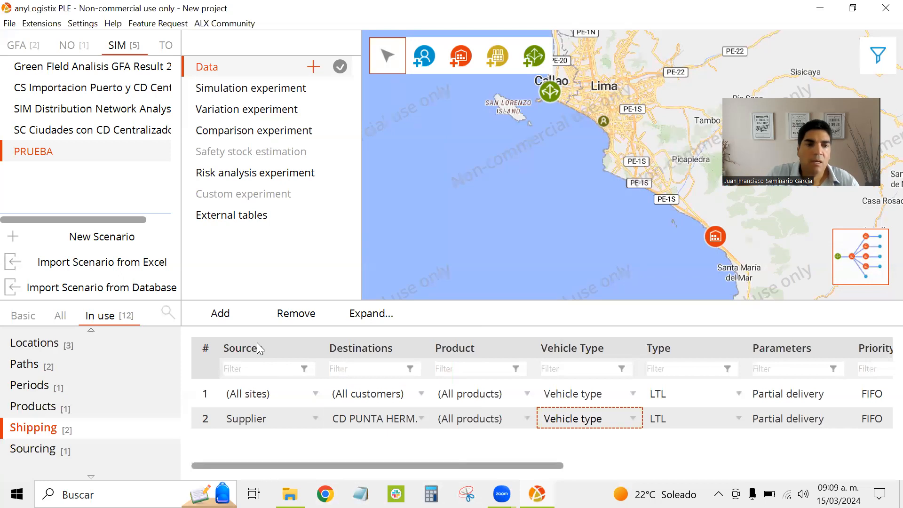
# Change the first Shipping record's source to CD PUNTA HERMOSA and its destination to CLIENTES MIRAFLORES
pyautogui.click(250, 393)
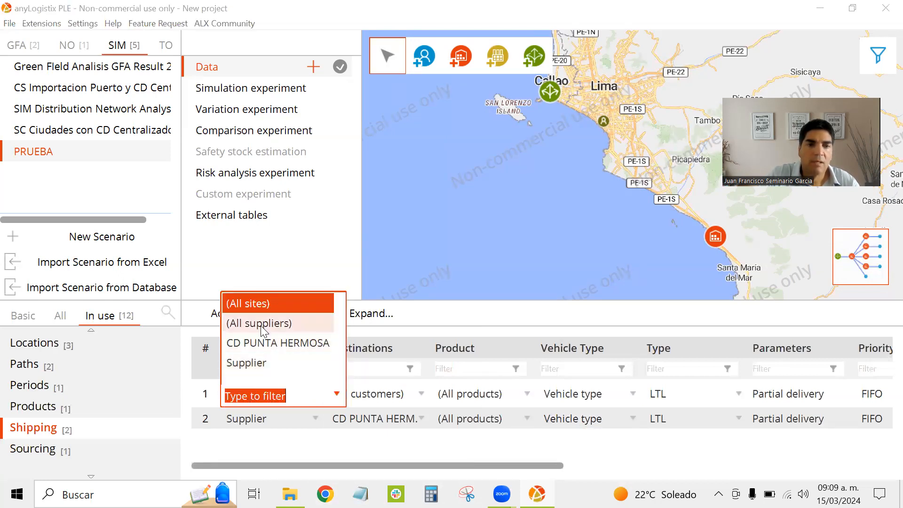
pyautogui.click(262, 344)
pyautogui.click(391, 399)
pyautogui.click(393, 397)
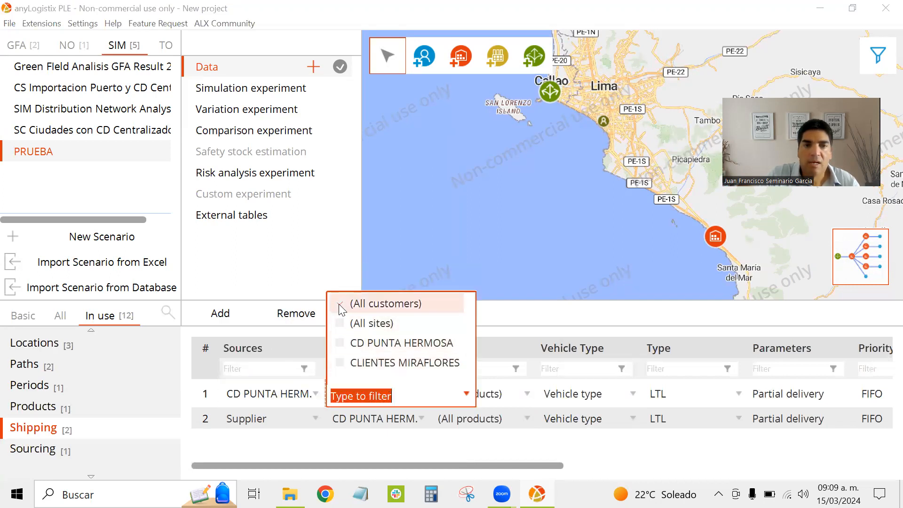
pyautogui.click(340, 363)
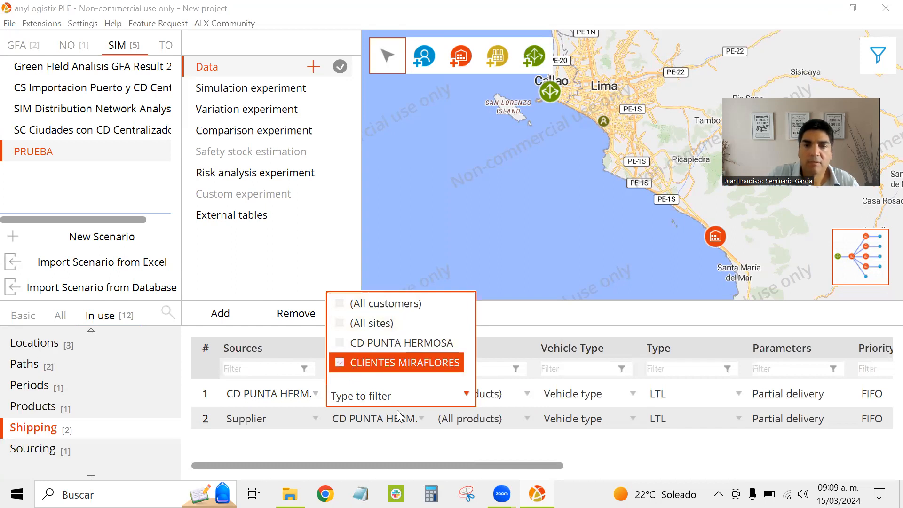
pyautogui.click(630, 401)
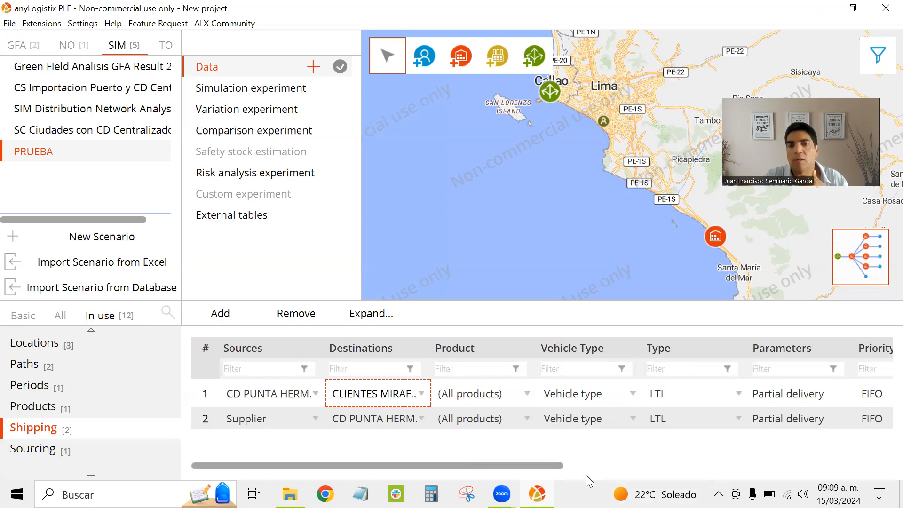
pyautogui.hscroll(5, 586, 475)
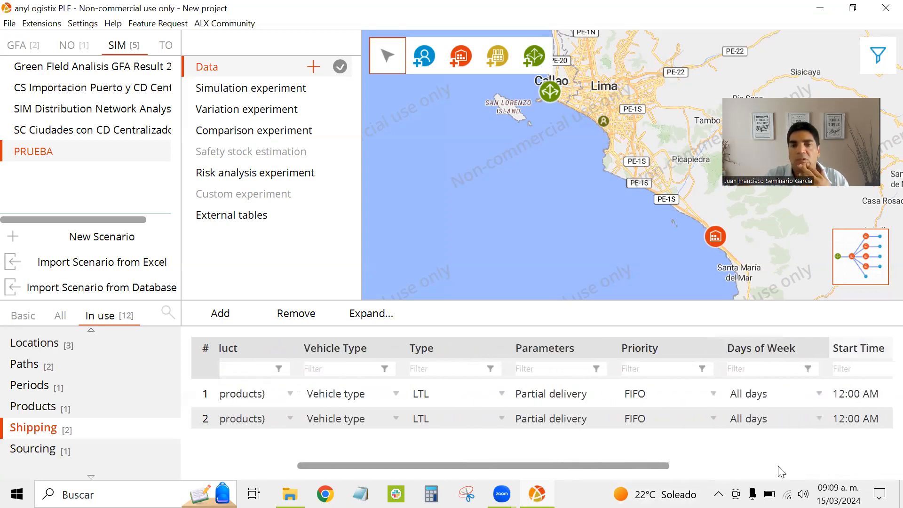
pyautogui.hscroll(-5, 782, 472)
# Add a second Sourcing record with CD PUNTA HERMOSA as delivery destination and Fastest (Dynamic Sources) as type
pyautogui.scroll(-1, 38, 407)
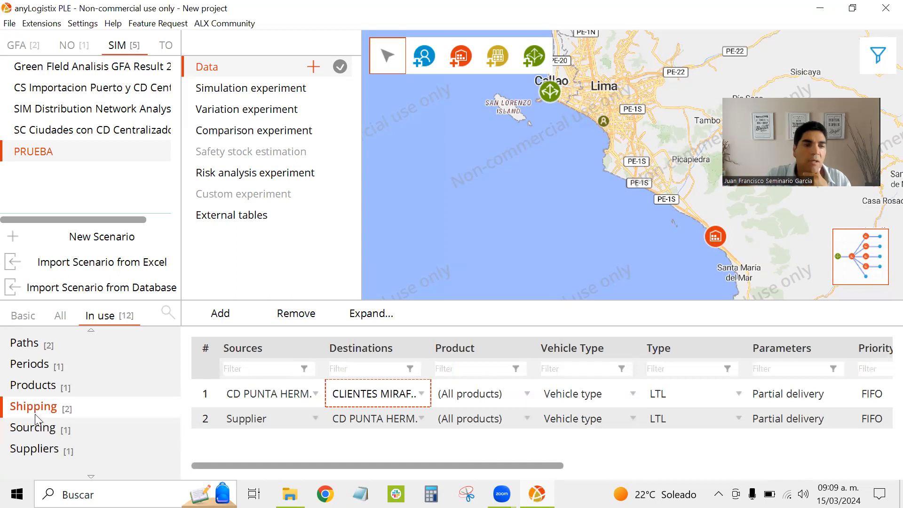
pyautogui.click(32, 433)
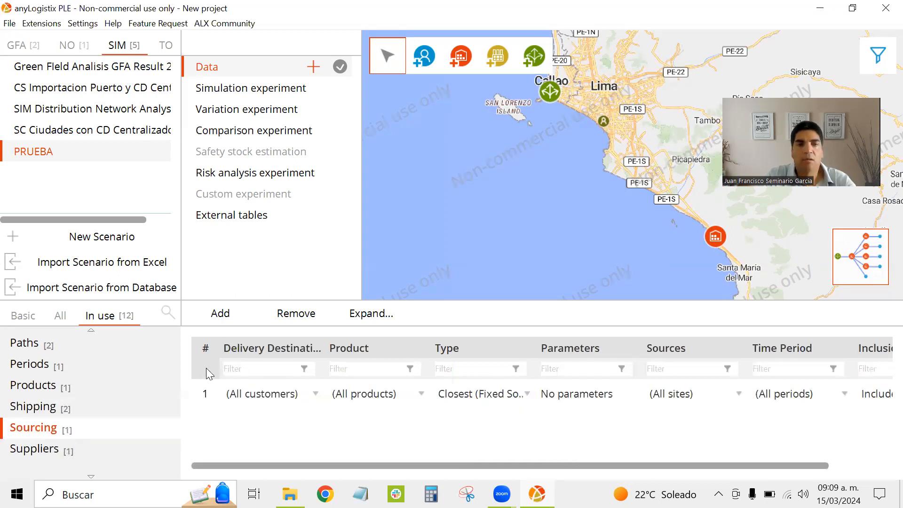
pyautogui.click(219, 314)
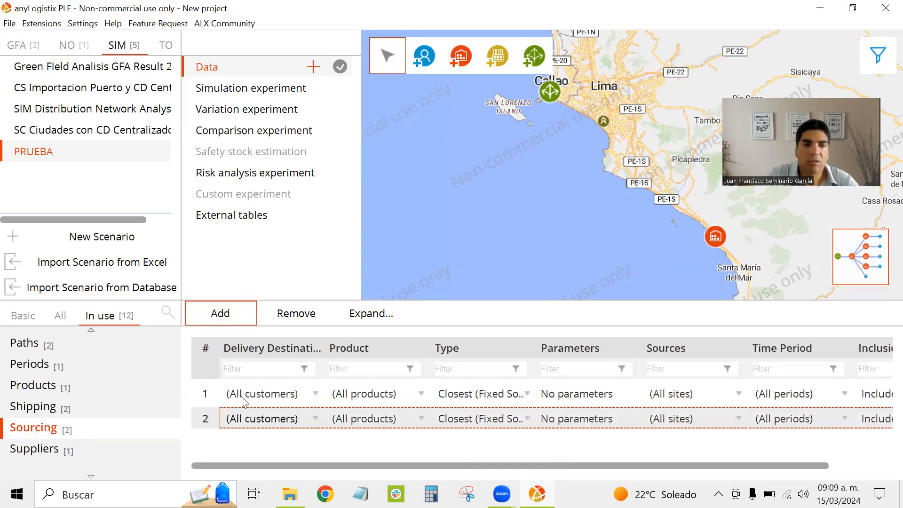
pyautogui.click(269, 417)
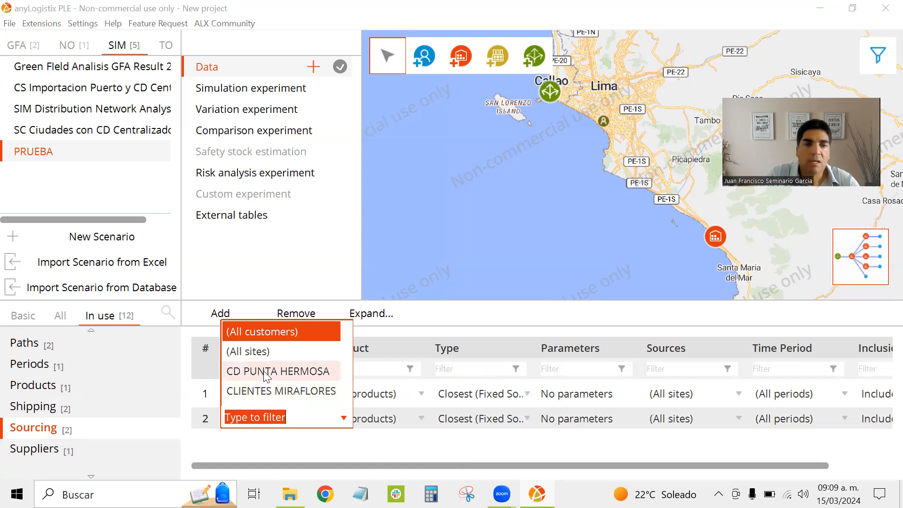
pyautogui.click(266, 372)
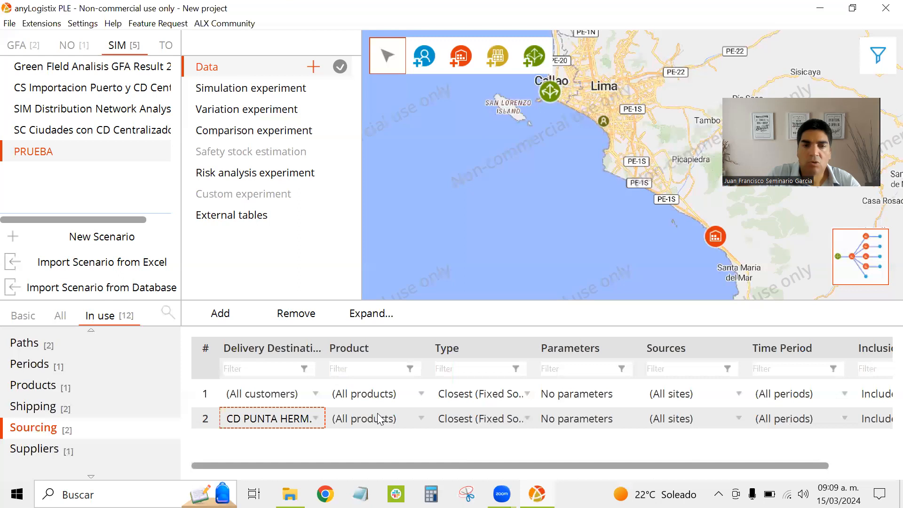
pyautogui.click(482, 418)
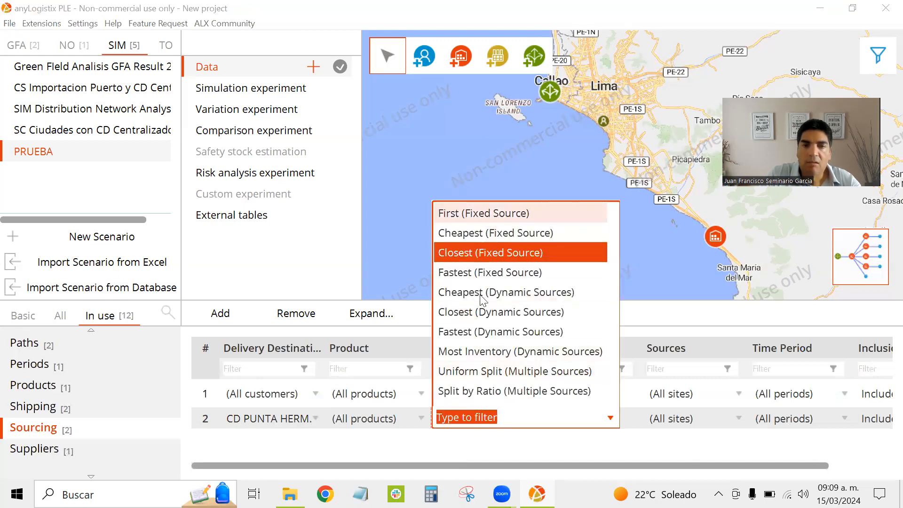
pyautogui.click(485, 335)
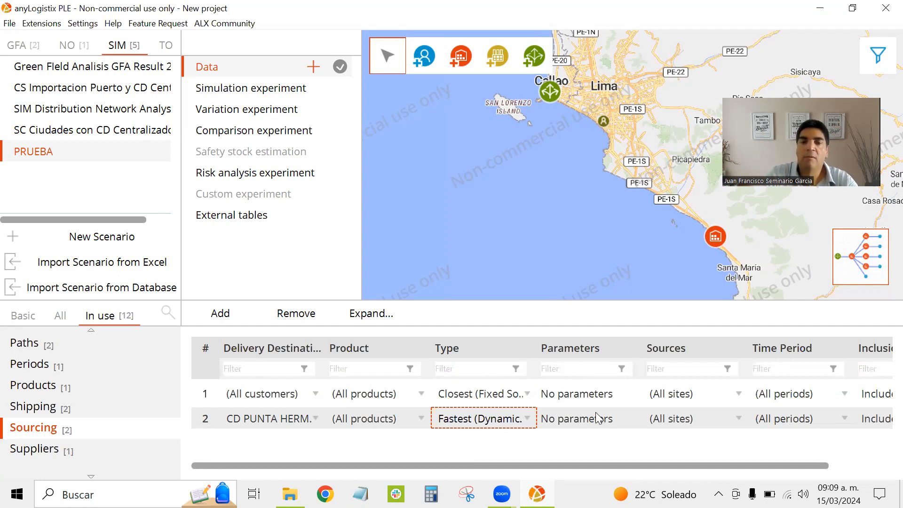
# Set the second Sourcing record's source to Supplier only, deselecting all sites
pyautogui.hscroll(3, 597, 417)
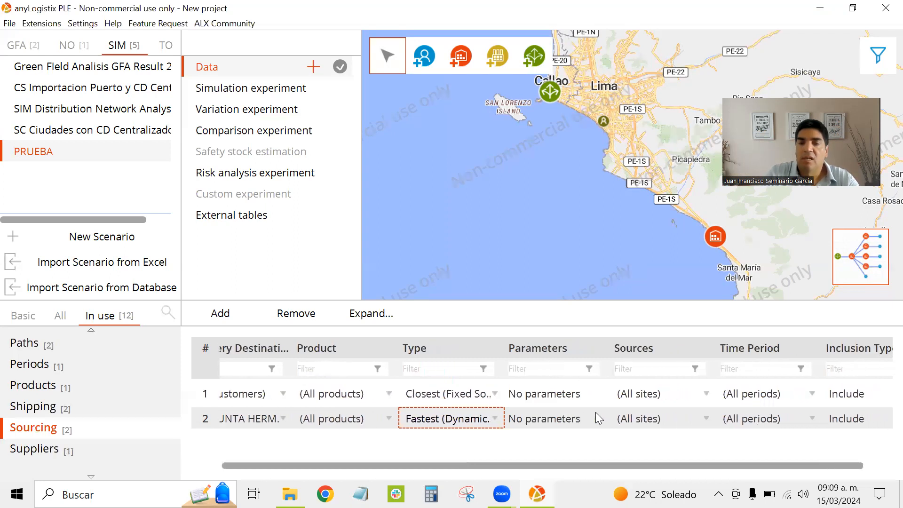
pyautogui.click(597, 418)
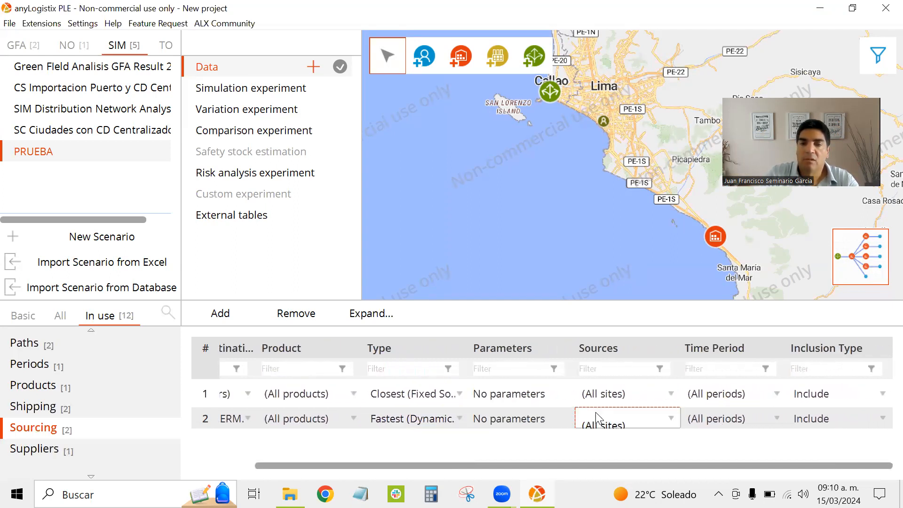
pyautogui.click(597, 417)
pyautogui.click(590, 392)
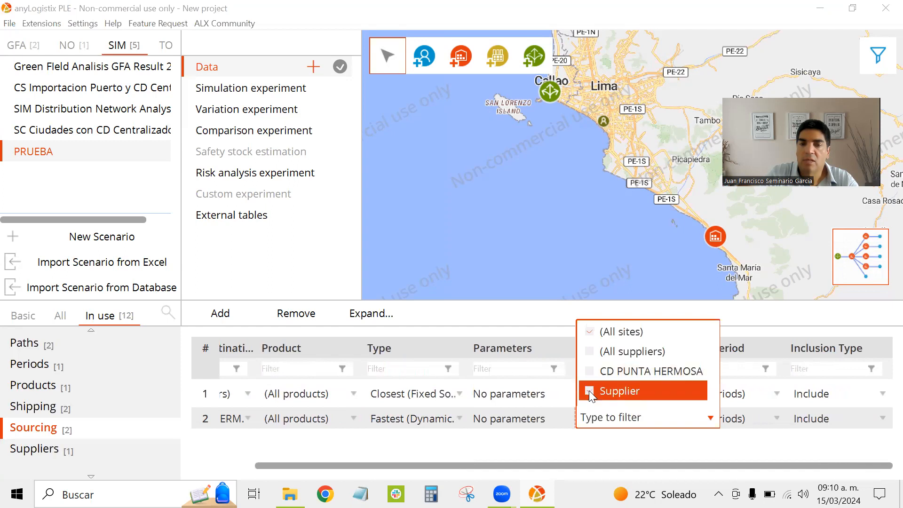
pyautogui.click(587, 335)
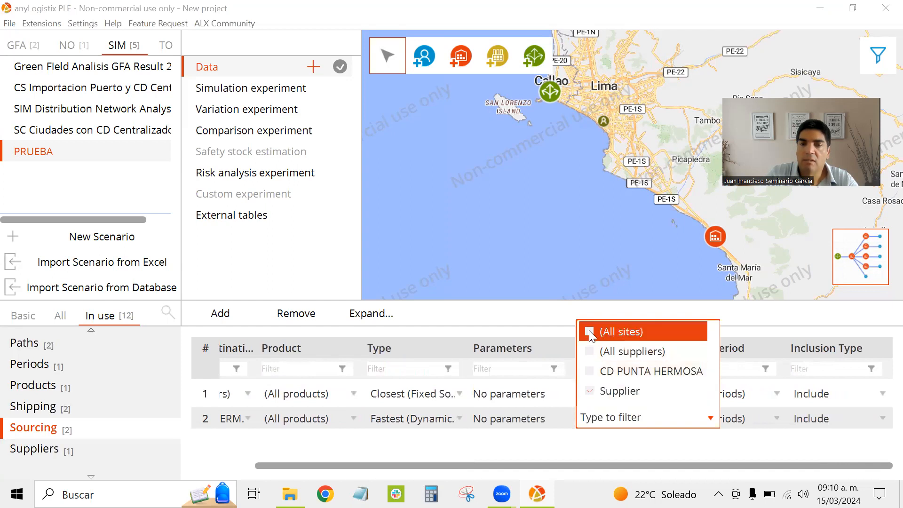
pyautogui.click(629, 431)
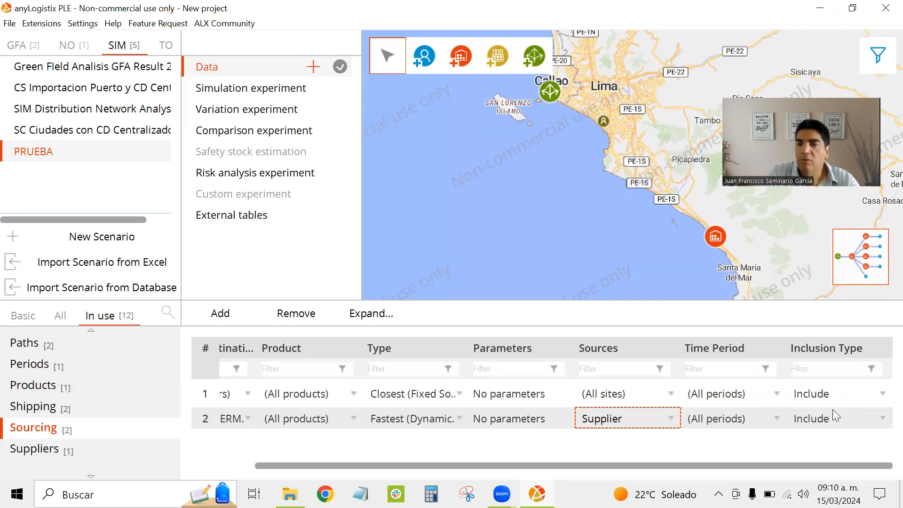
pyautogui.moveTo(838, 470); pyautogui.dragTo(766, 468)
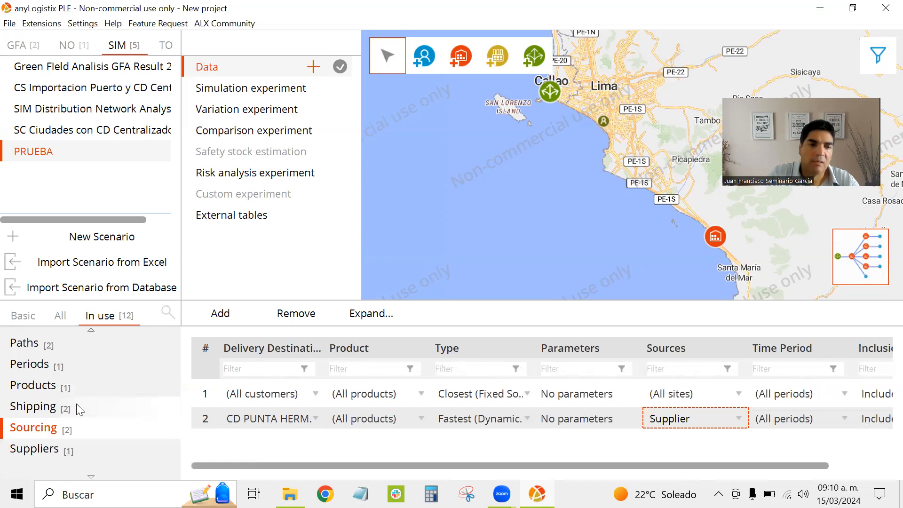
# Review the Suppliers and Customers records and compare the supply chain's structure view with its map around Lima
pyautogui.click(22, 450)
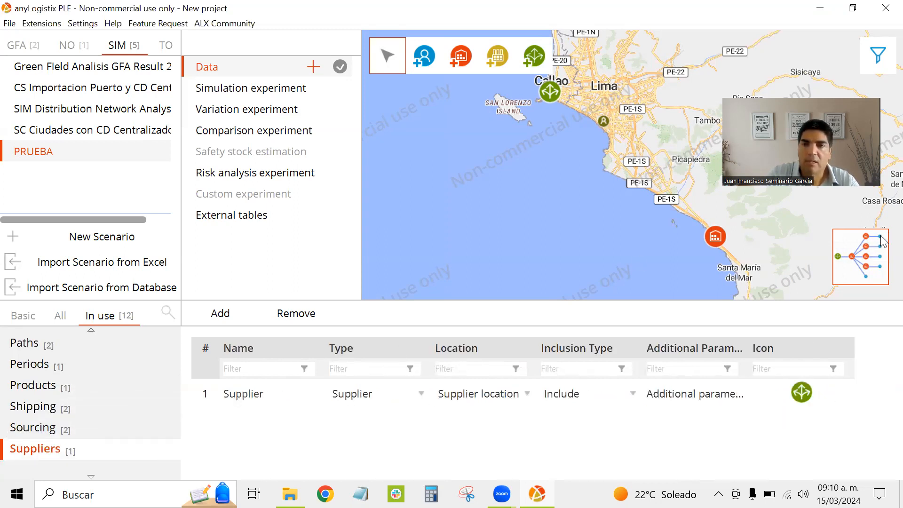
pyautogui.click(859, 259)
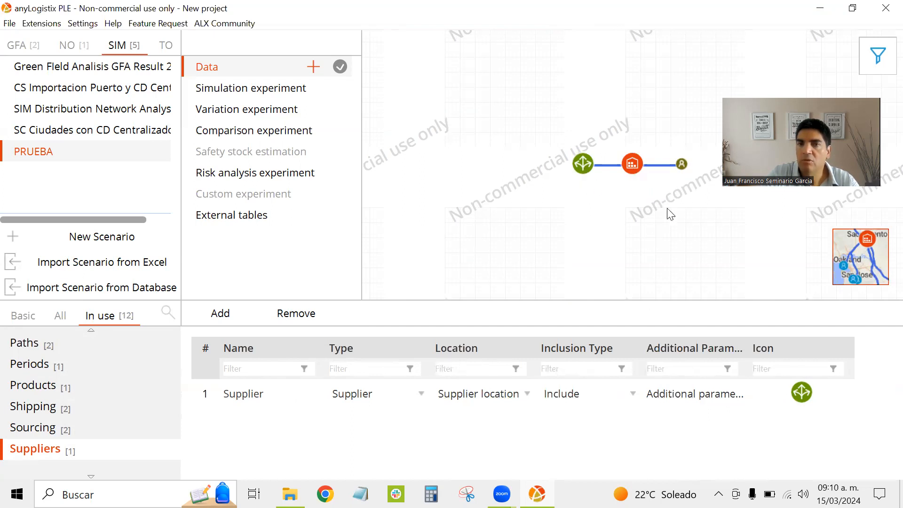
pyautogui.scroll(5, 66, 399)
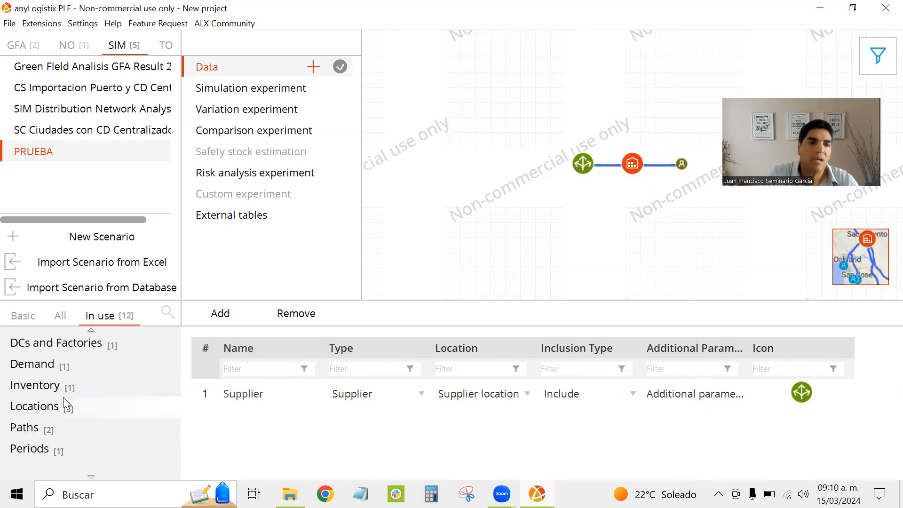
pyautogui.click(47, 348)
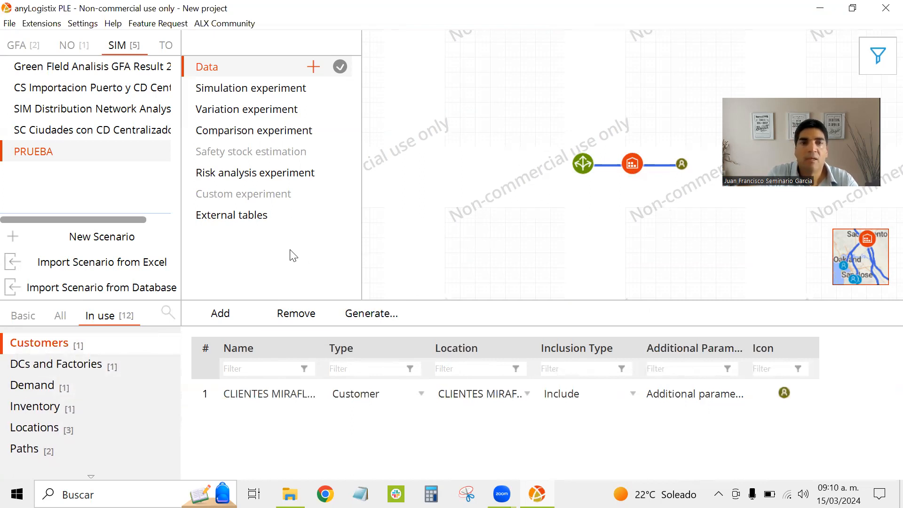
pyautogui.click(861, 258)
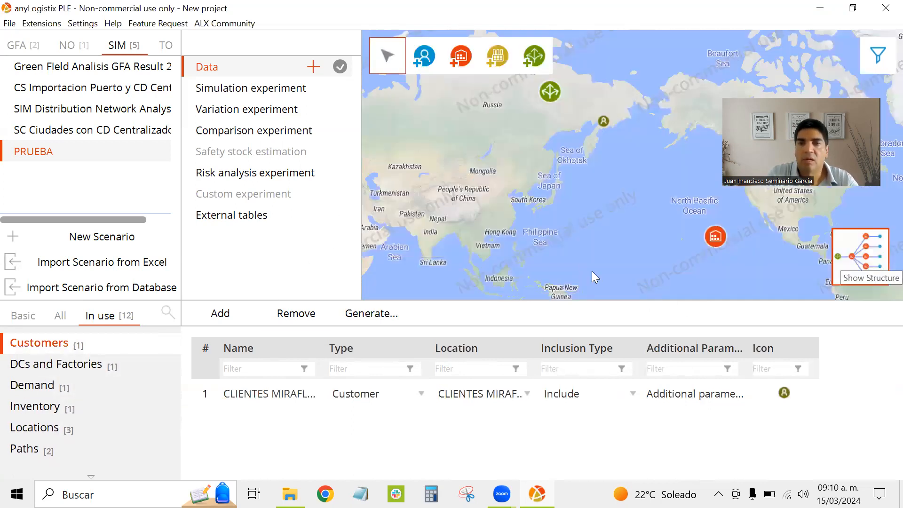
pyautogui.moveTo(621, 192); pyautogui.dragTo(535, 202)
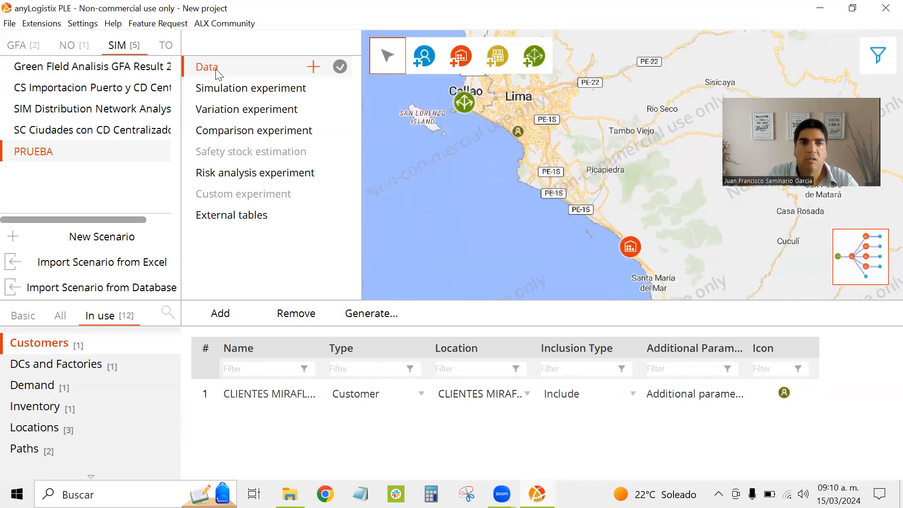
# Review the simulation experiment's period, units and processor settings, and the list of statistics to collect during simulation
pyautogui.click(241, 89)
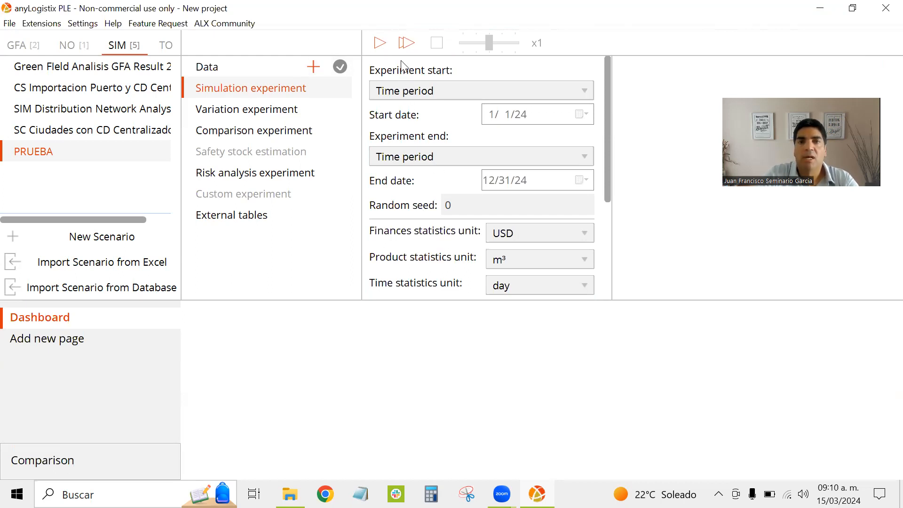
pyautogui.scroll(-3, 469, 183)
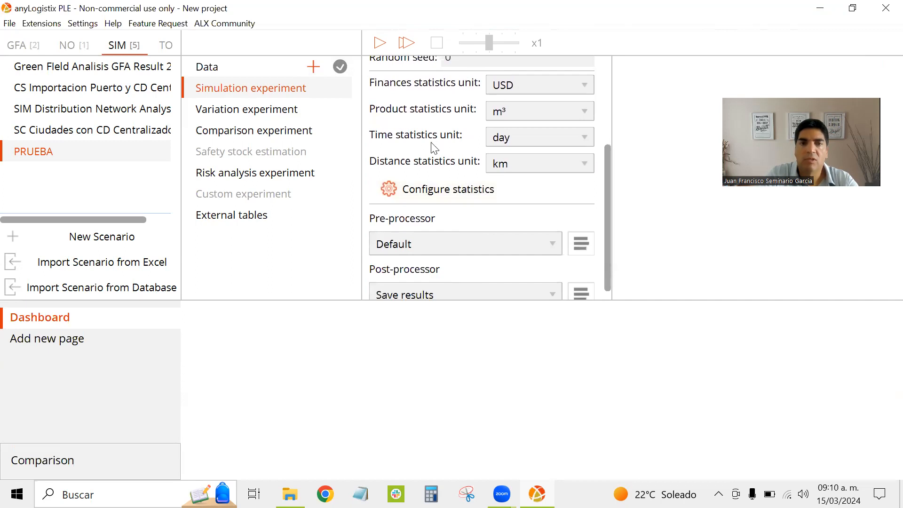
pyautogui.scroll(3, 440, 197)
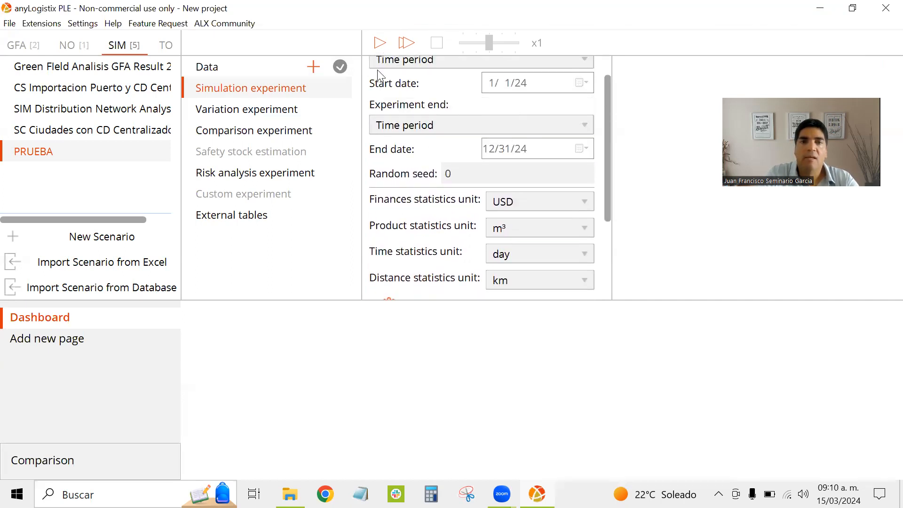
pyautogui.scroll(-3, 419, 256)
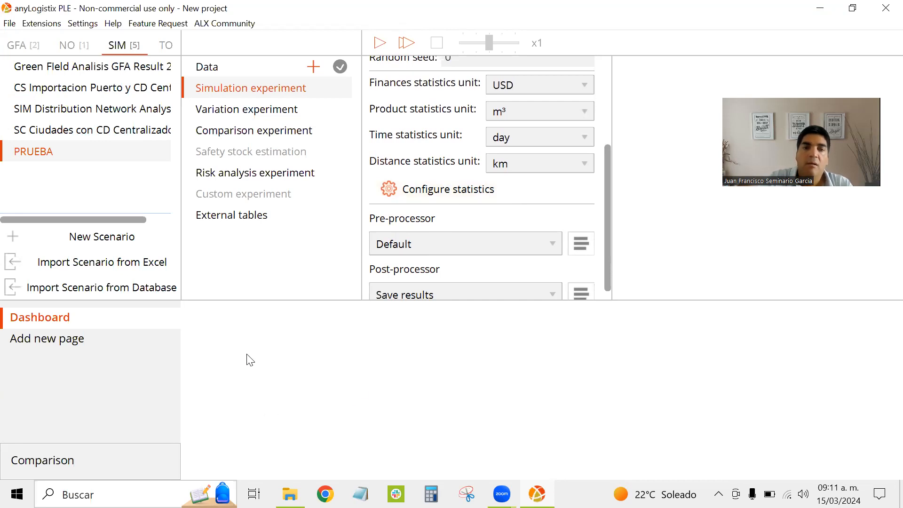
pyautogui.click(424, 190)
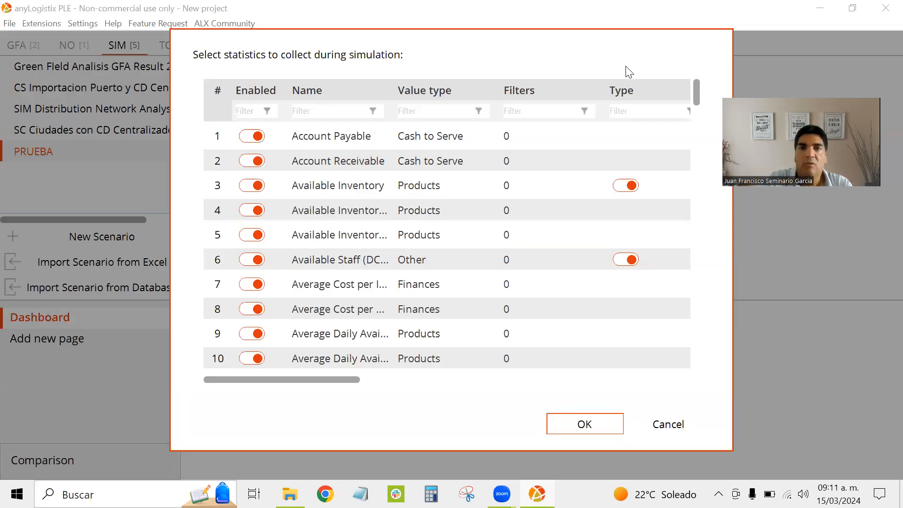
pyautogui.scroll(-20, 416, 253)
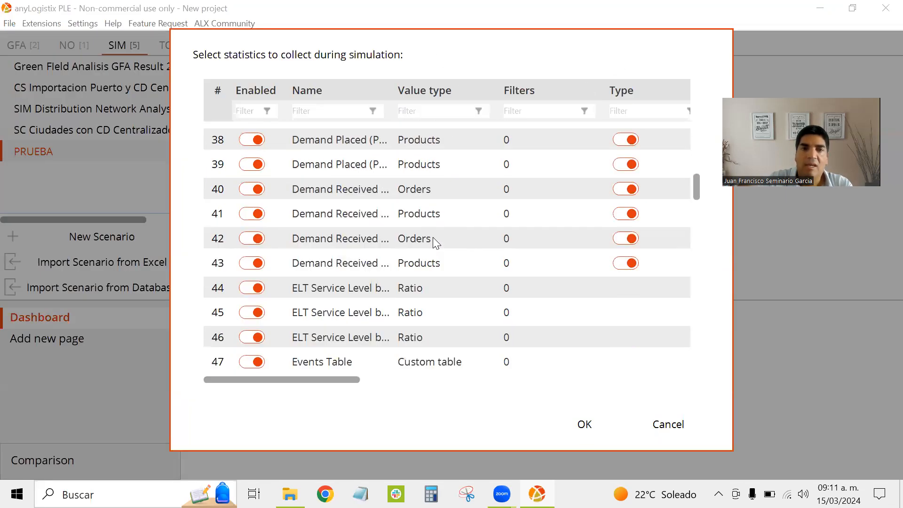
pyautogui.scroll(-11, 434, 248)
pyautogui.scroll(20, 431, 244)
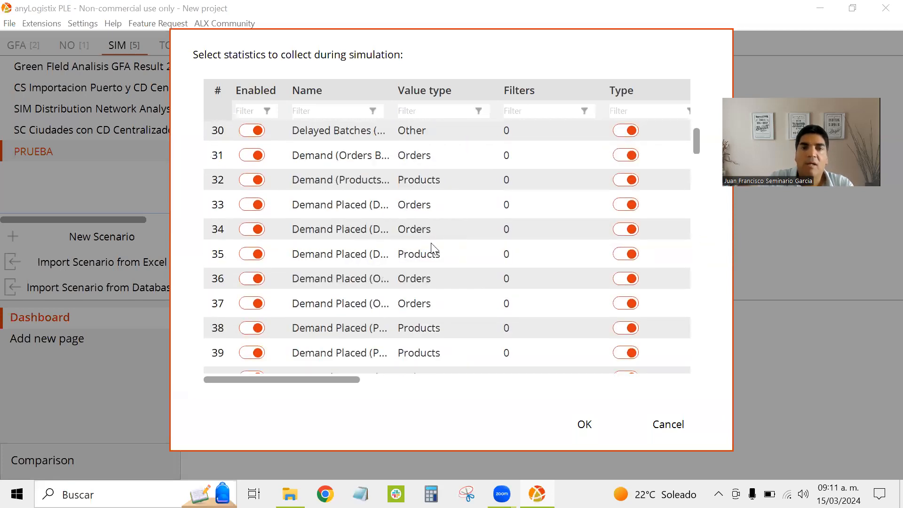
pyautogui.scroll(7, 432, 248)
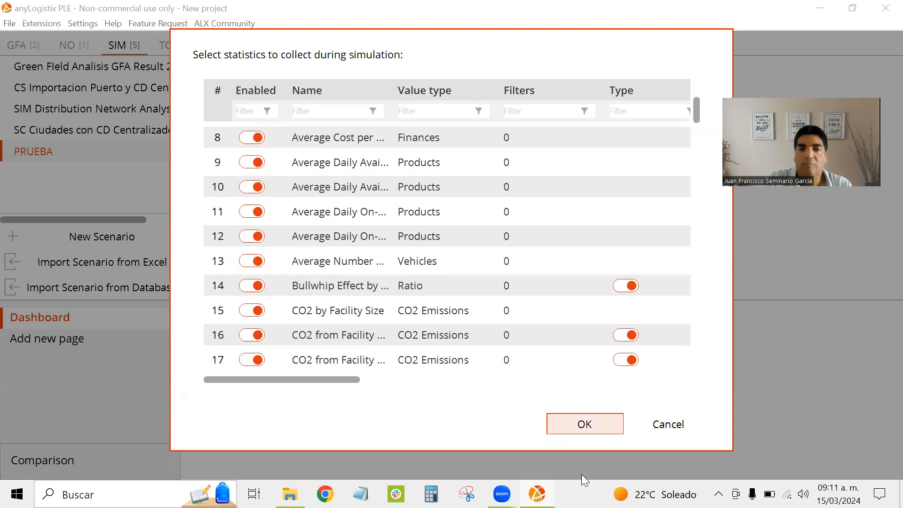
pyautogui.click(584, 421)
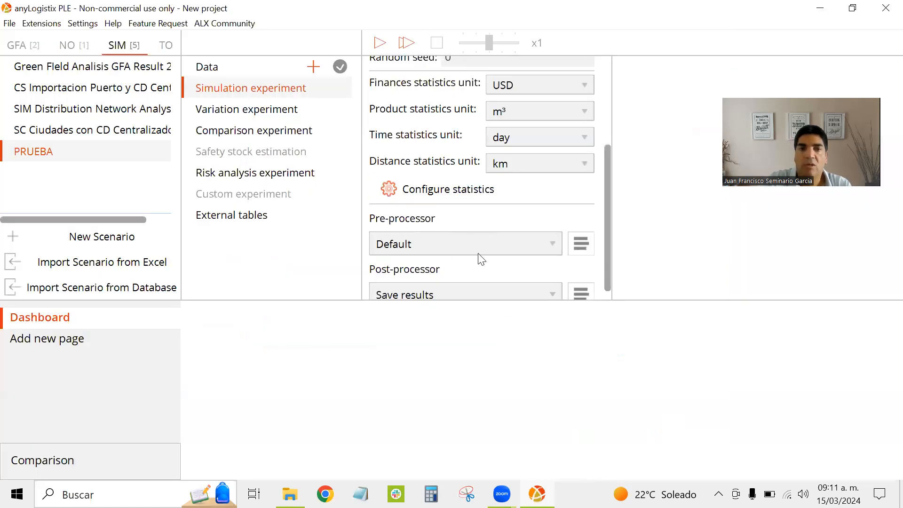
pyautogui.scroll(-1, 471, 278)
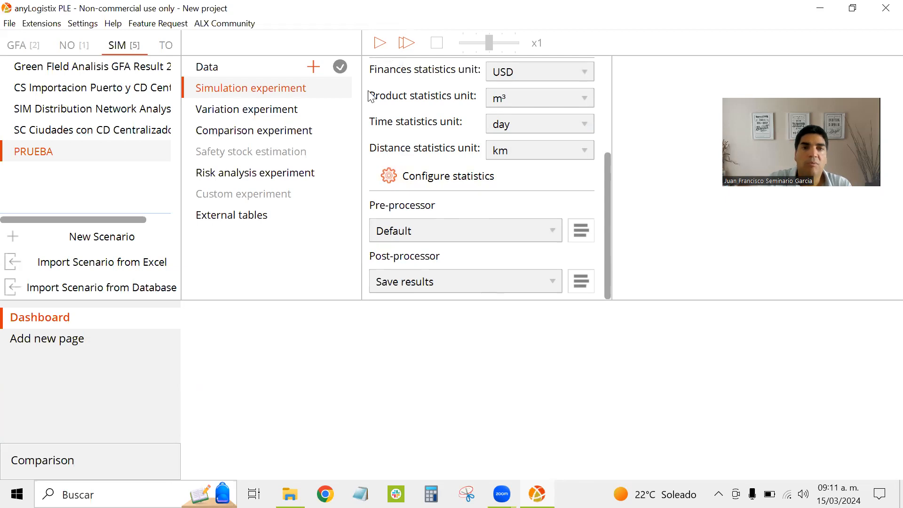
# Run the PRUEBA simulation experiment and pause it after the first few simulated days
pyautogui.click(377, 43)
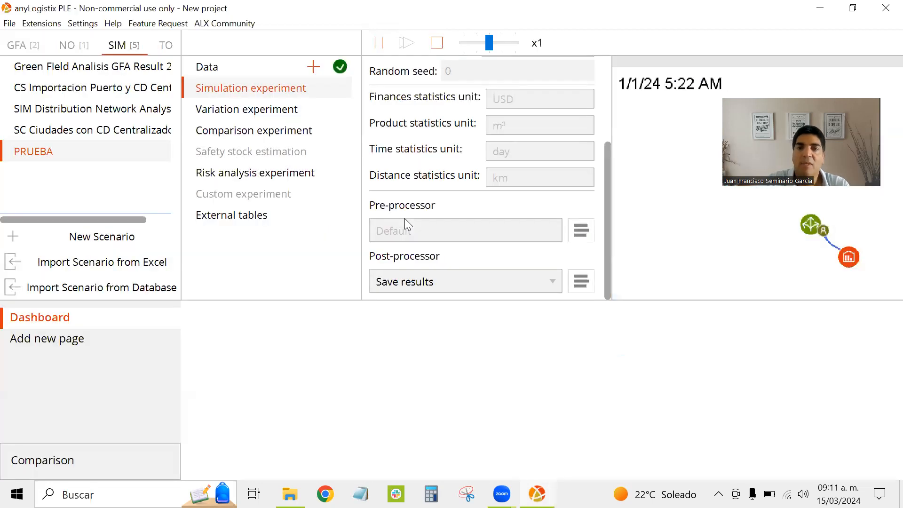
pyautogui.scroll(3, 783, 244)
pyautogui.scroll(2, 689, 240)
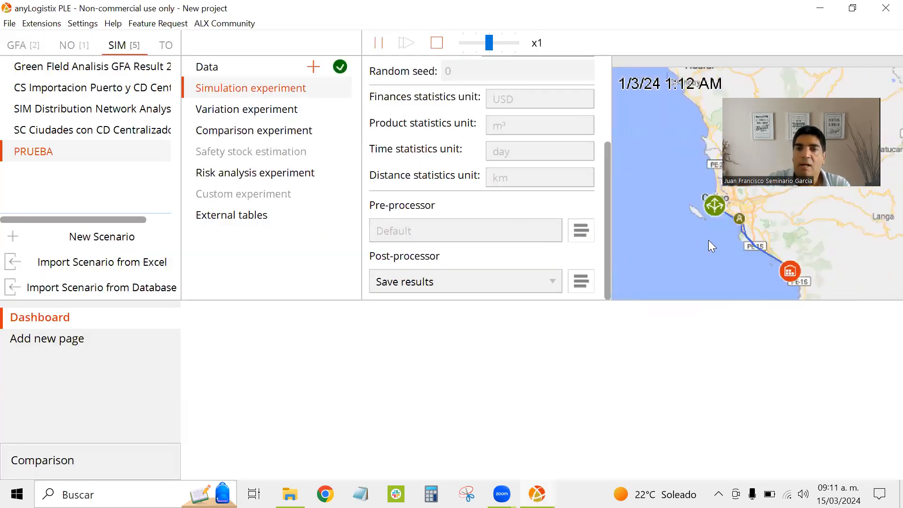
pyautogui.click(379, 42)
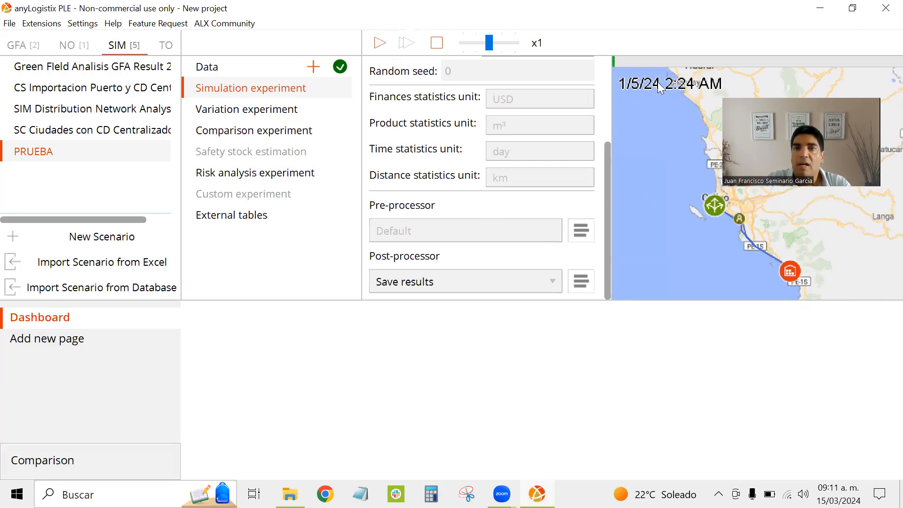
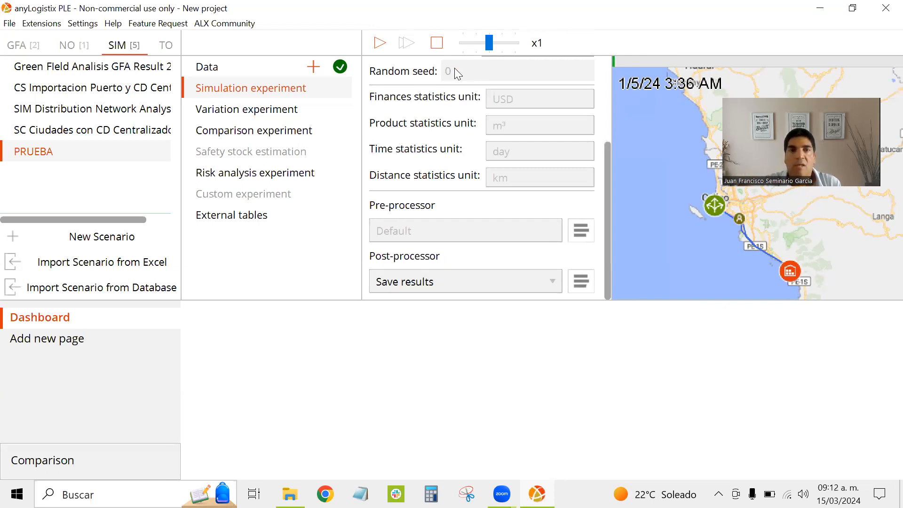
pyautogui.scroll(3, 478, 175)
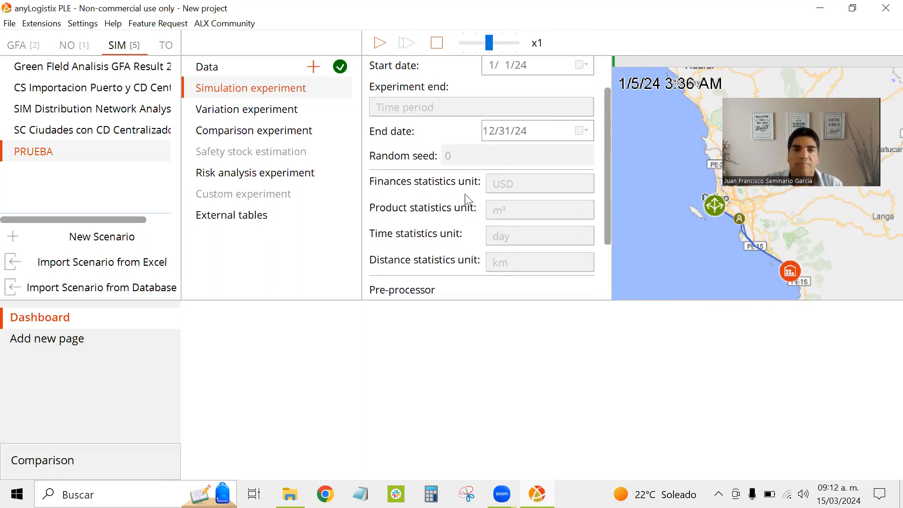
pyautogui.scroll(-3, 469, 201)
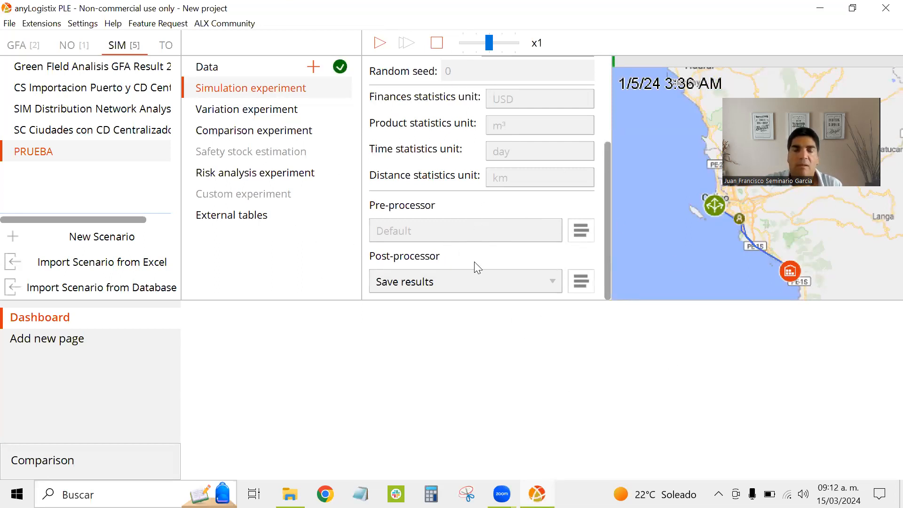
# Enlarge the dashboard area and the simulation map by shrinking the scenario and experiment settings panes
pyautogui.moveTo(346, 298); pyautogui.dragTo(335, 280)
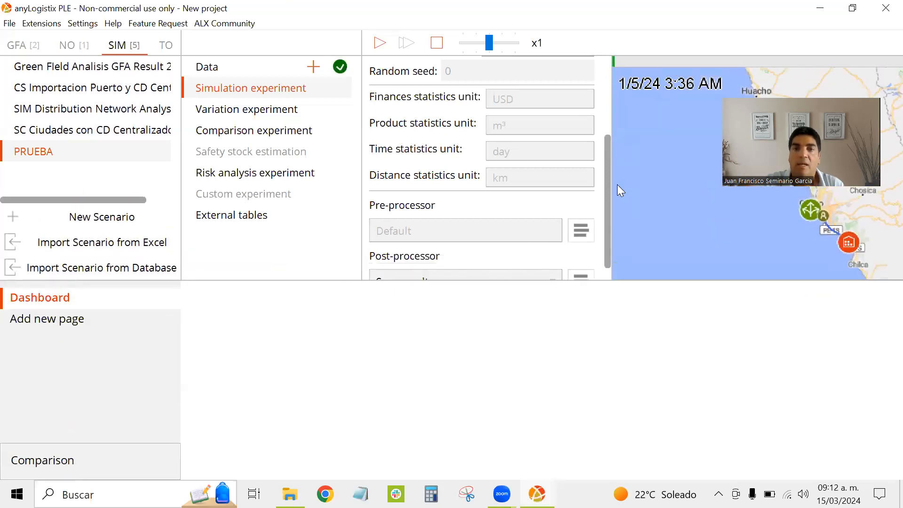
pyautogui.moveTo(362, 204); pyautogui.dragTo(305, 194)
pyautogui.moveTo(153, 196); pyautogui.dragTo(115, 185)
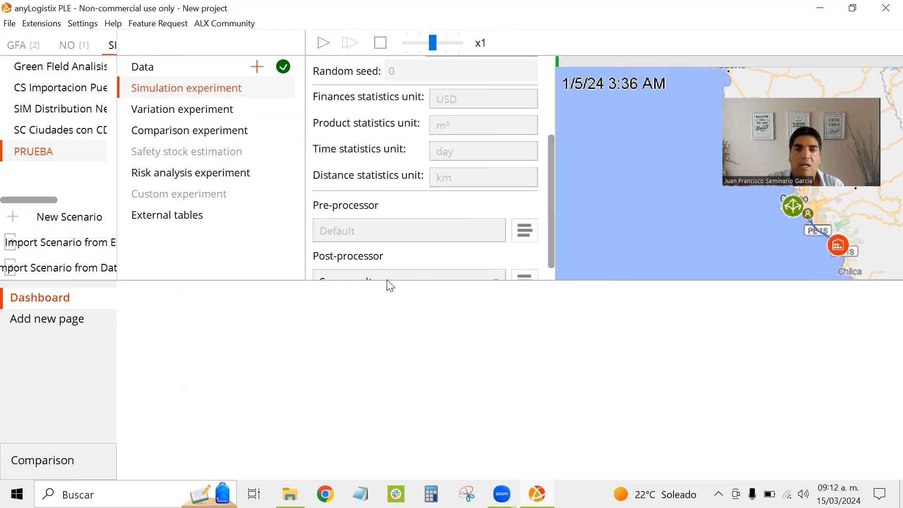
pyautogui.moveTo(387, 281); pyautogui.dragTo(390, 241)
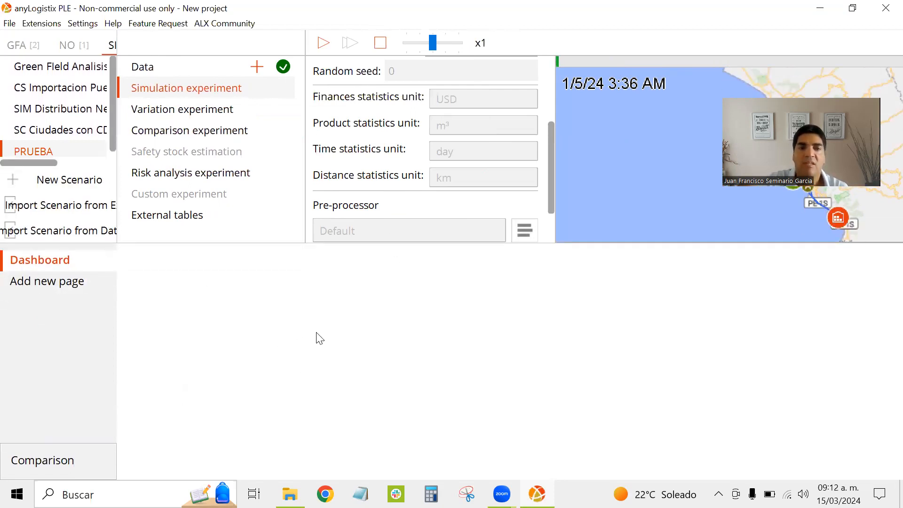
# Start adding a new item to the simulation dashboard and look through the available statistics categories
pyautogui.rightClick(245, 350)
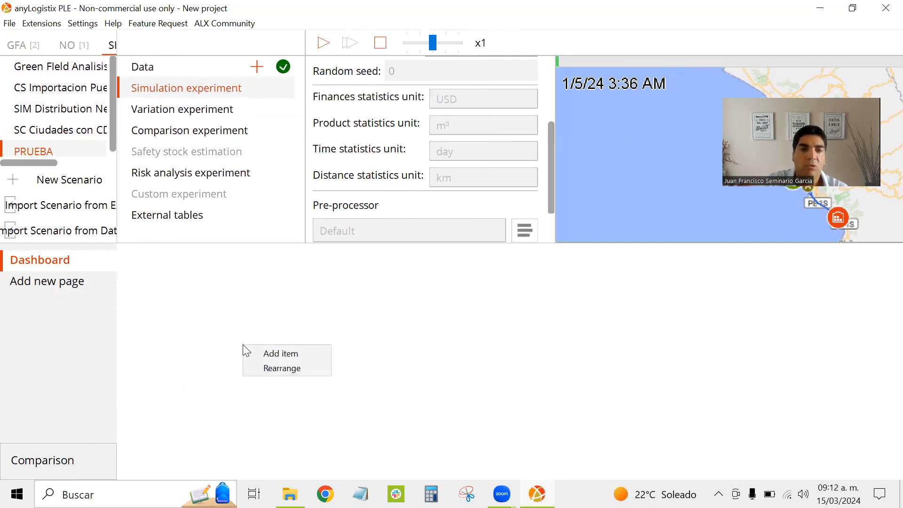
pyautogui.click(278, 358)
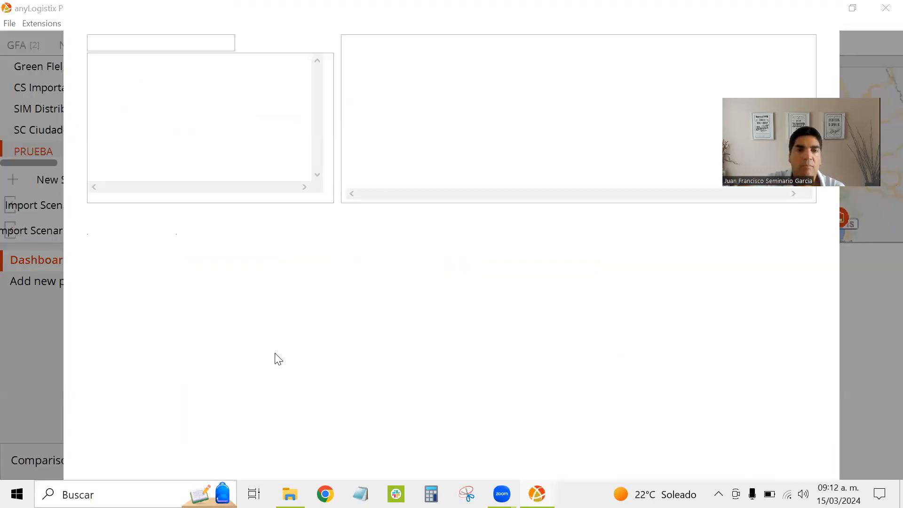
pyautogui.scroll(-1, 332, 137)
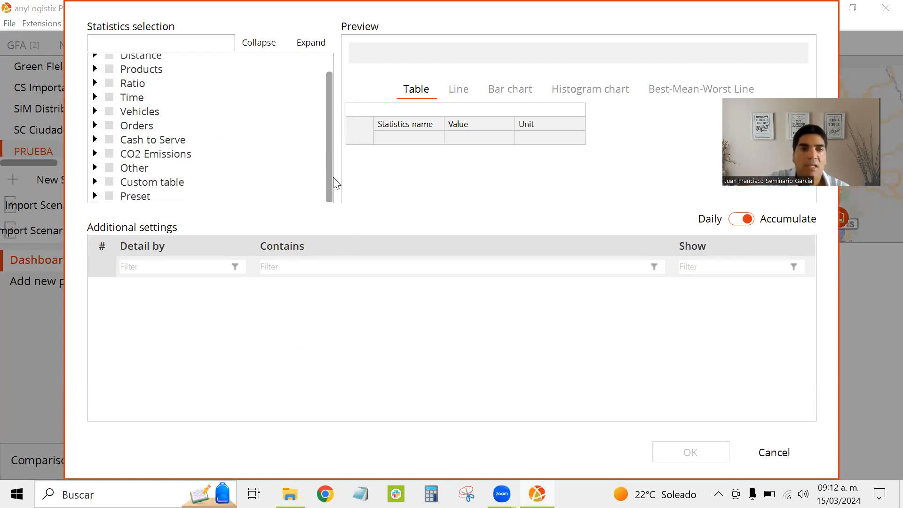
pyautogui.scroll(1, 334, 136)
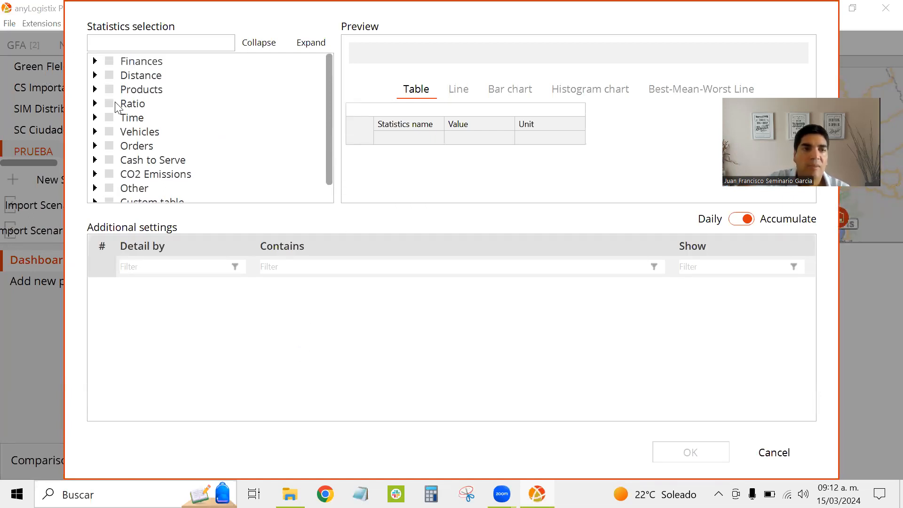
pyautogui.scroll(-1, 118, 110)
pyautogui.scroll(1, 127, 94)
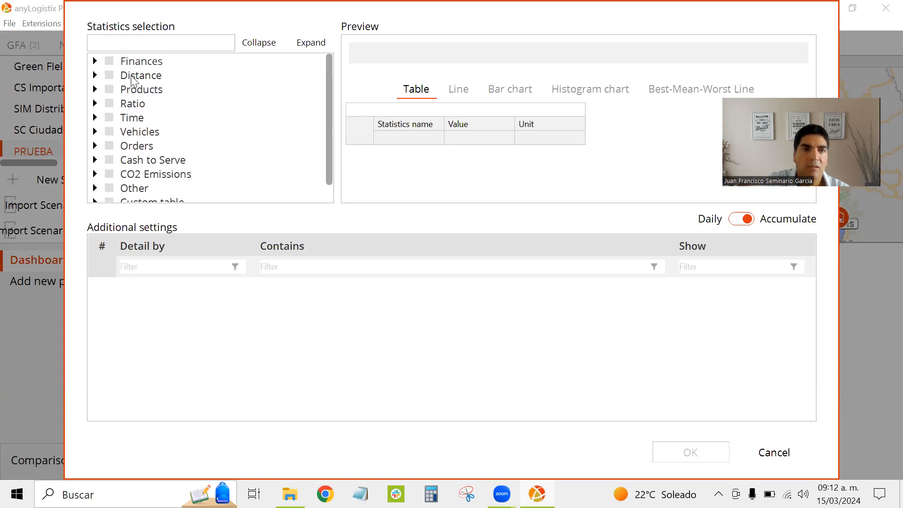
pyautogui.scroll(-1, 134, 167)
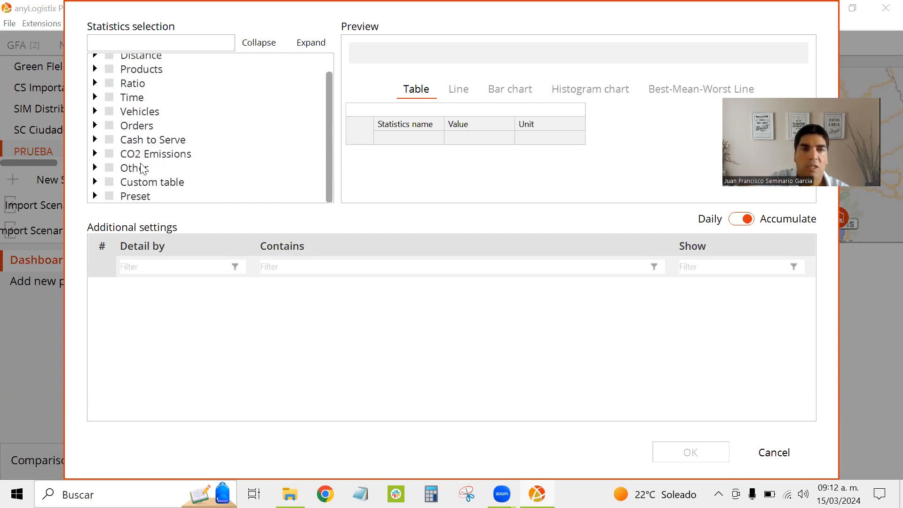
pyautogui.scroll(1, 126, 146)
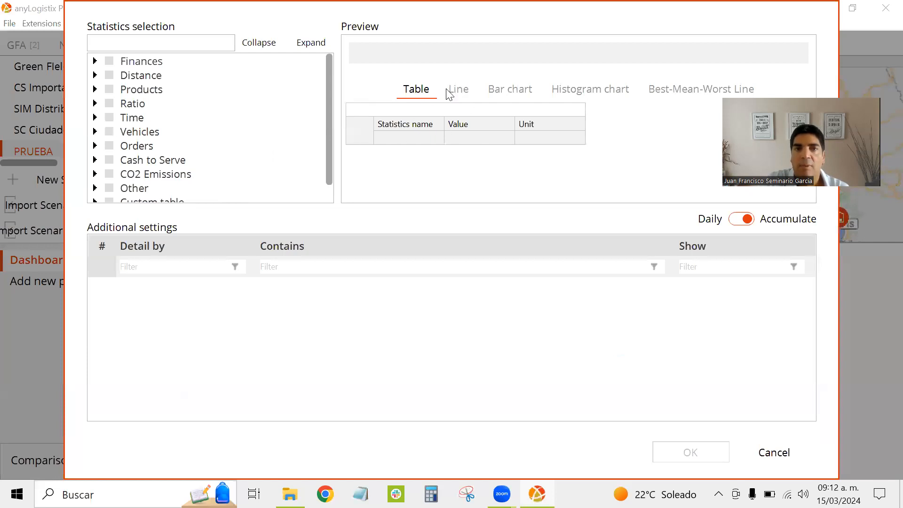
# Compare the Line, Bar chart, Histogram chart and Table previews for the new dashboard item, and choose Line
pyautogui.click(464, 94)
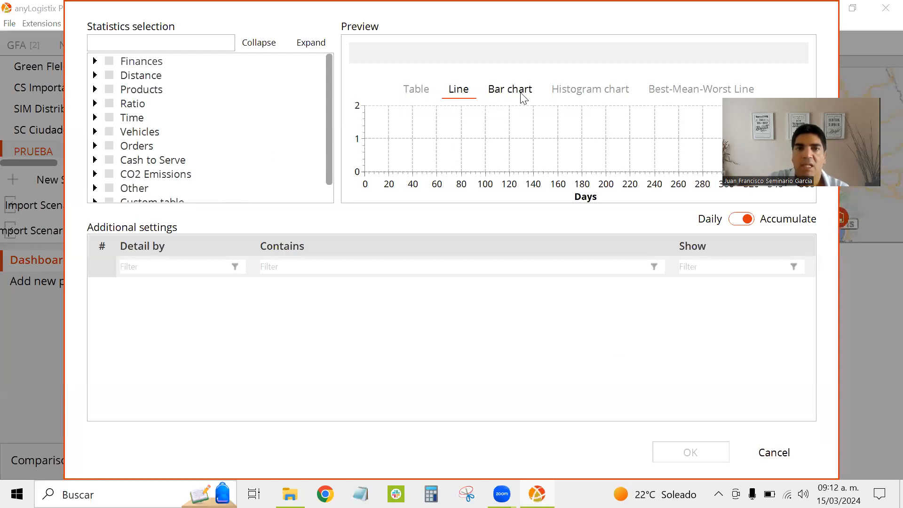
pyautogui.click(525, 96)
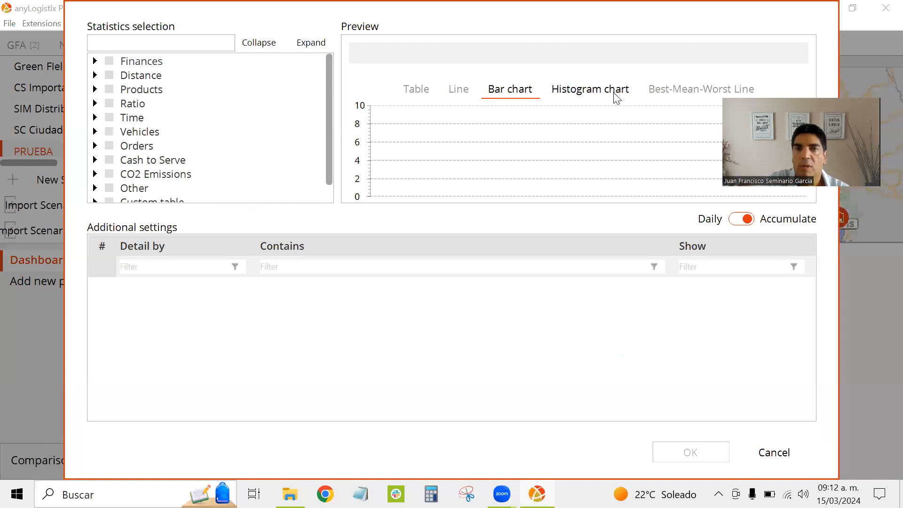
pyautogui.click(611, 96)
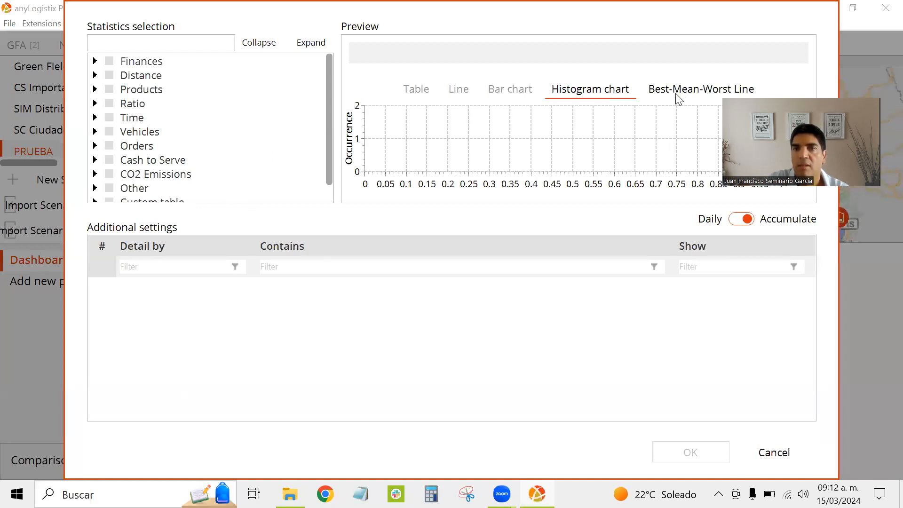
pyautogui.click(416, 91)
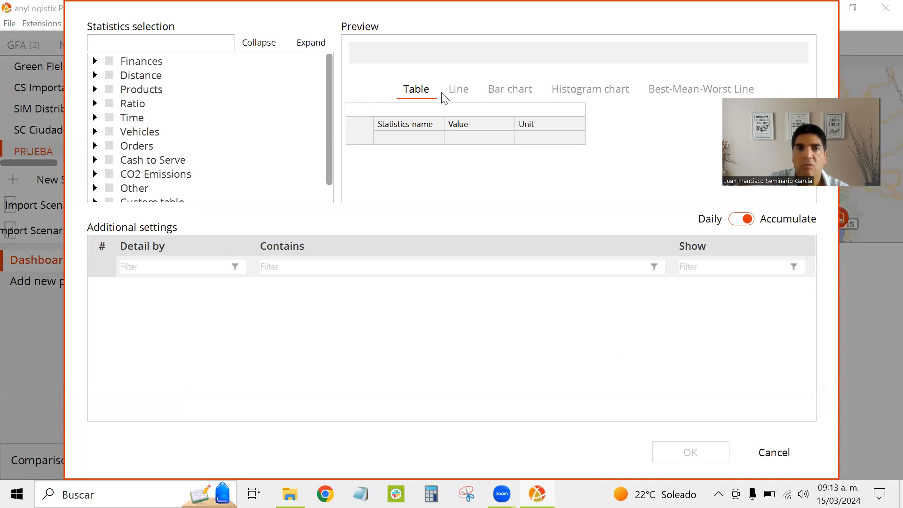
pyautogui.click(461, 96)
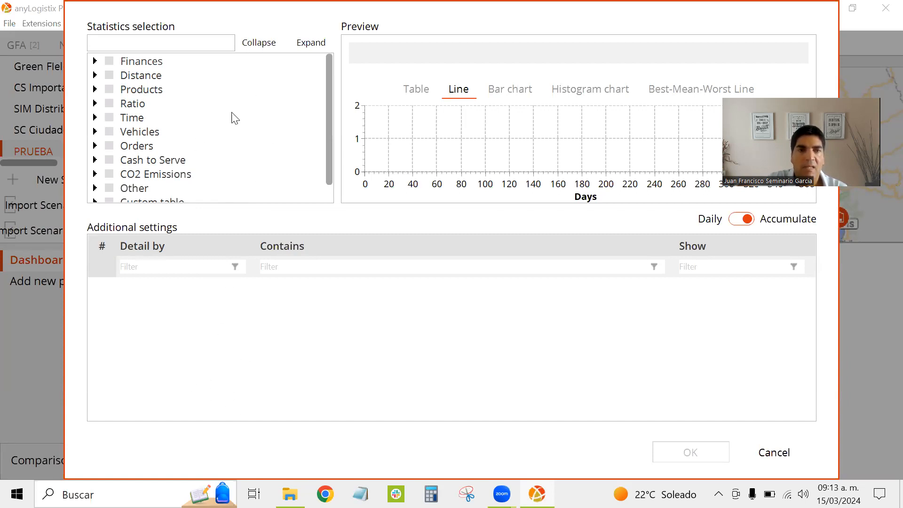
# Look through the Orders statistics and select Demand Placed (Orders) by Customer for the new dashboard item
pyautogui.click(95, 146)
pyautogui.scroll(-2, 198, 162)
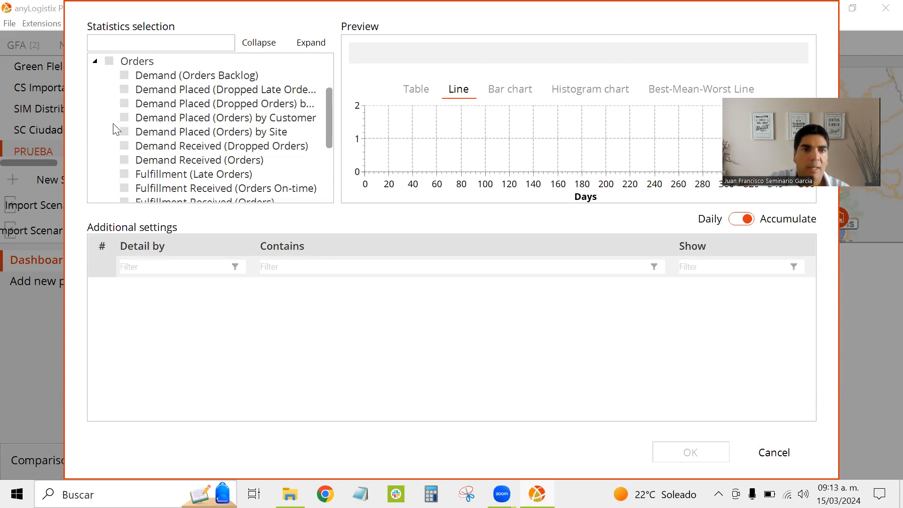
pyautogui.click(95, 61)
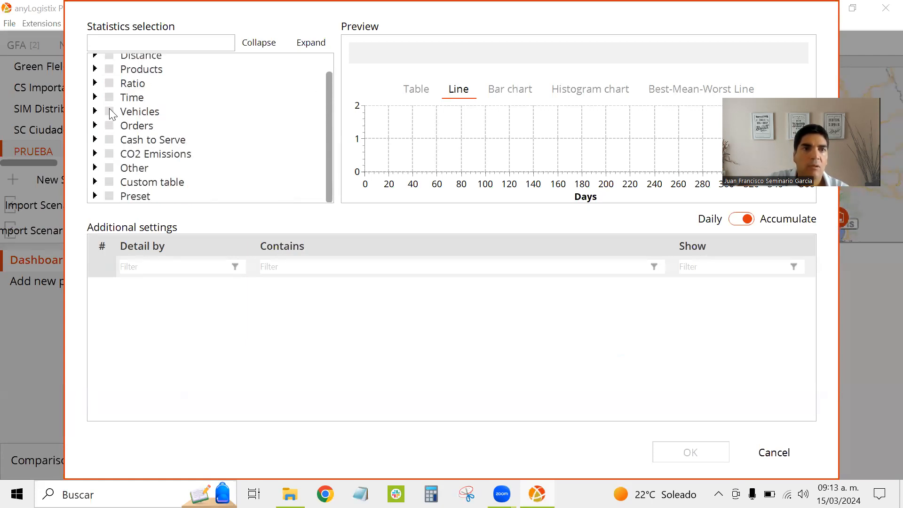
pyautogui.scroll(1, 113, 115)
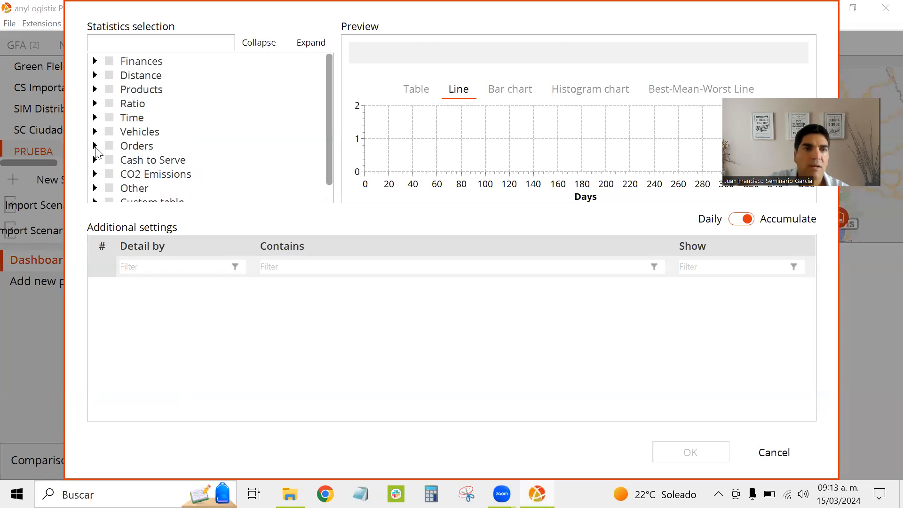
pyautogui.click(95, 145)
pyautogui.scroll(-3, 167, 162)
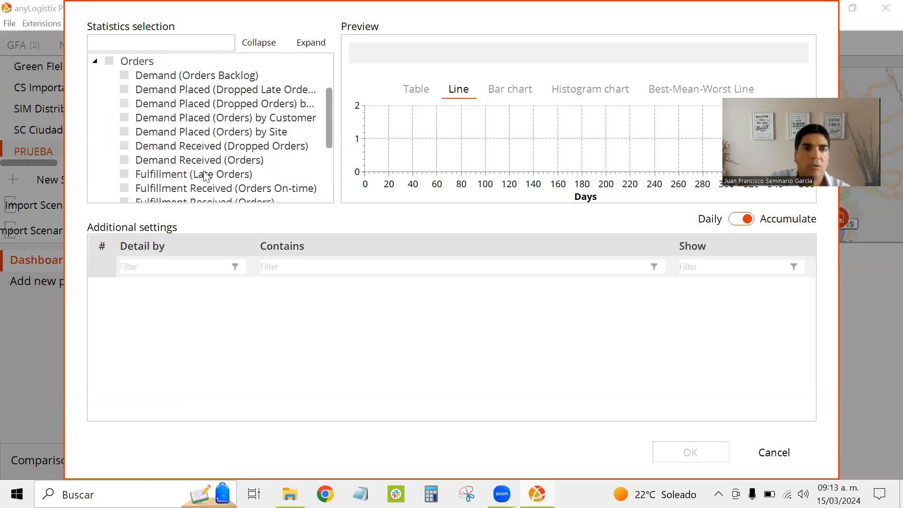
pyautogui.scroll(-3, 211, 155)
pyautogui.scroll(3, 229, 127)
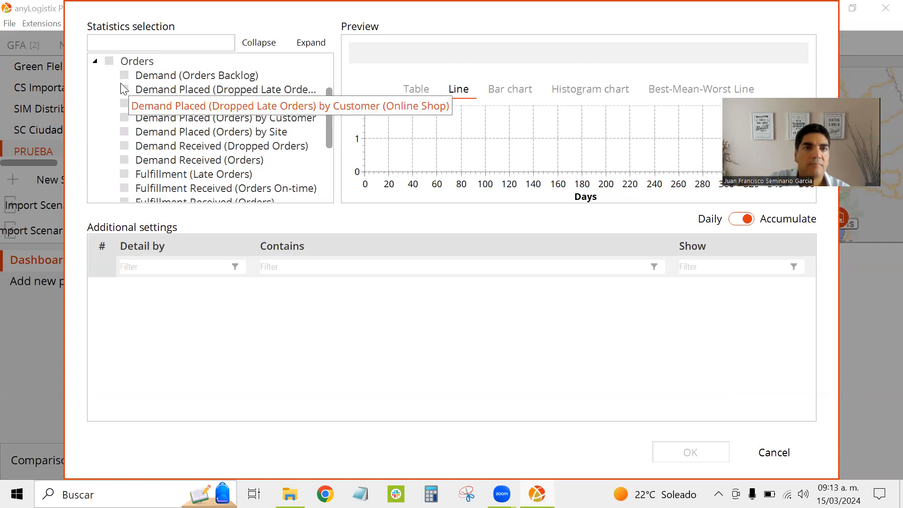
pyautogui.click(124, 118)
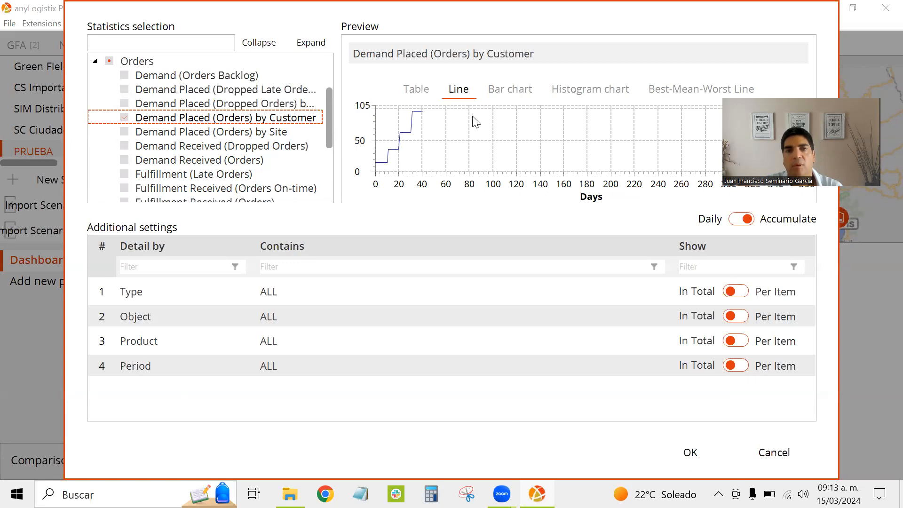
# Compare the Table, Line, Bar chart, Histogram chart and Best-Mean-Worst Line previews of the customer order demand, and choose Table
pyautogui.click(424, 92)
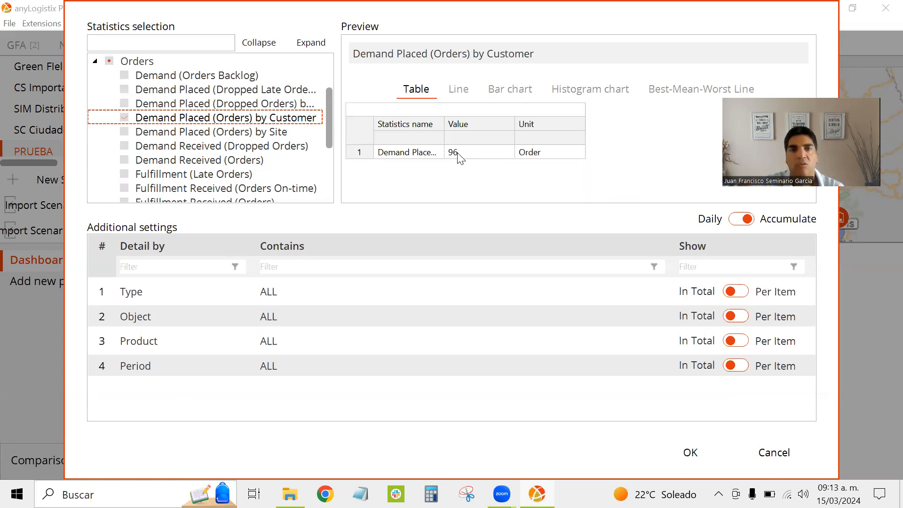
pyautogui.click(465, 89)
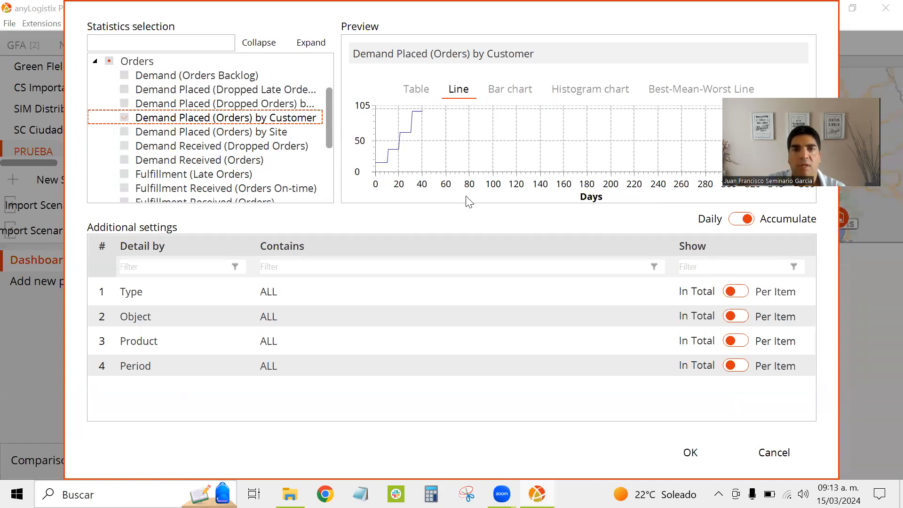
pyautogui.click(523, 89)
pyautogui.click(611, 92)
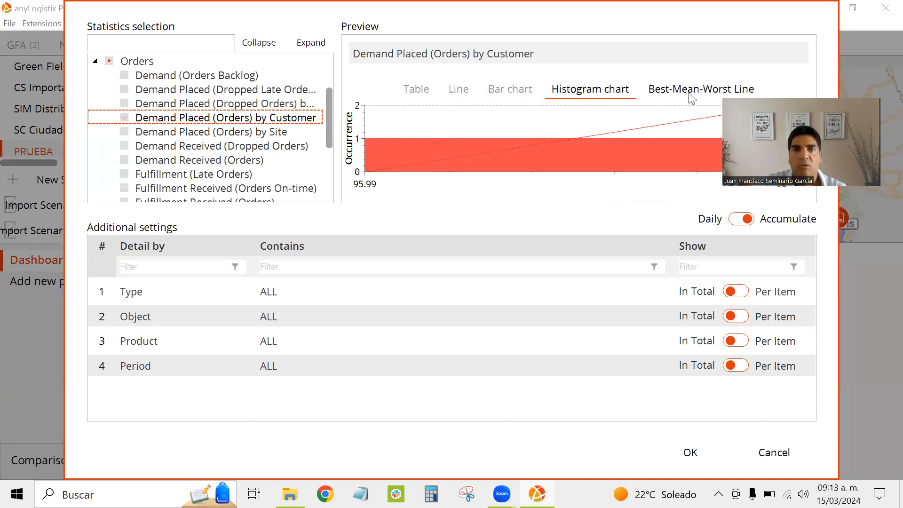
pyautogui.click(691, 92)
pyautogui.click(458, 90)
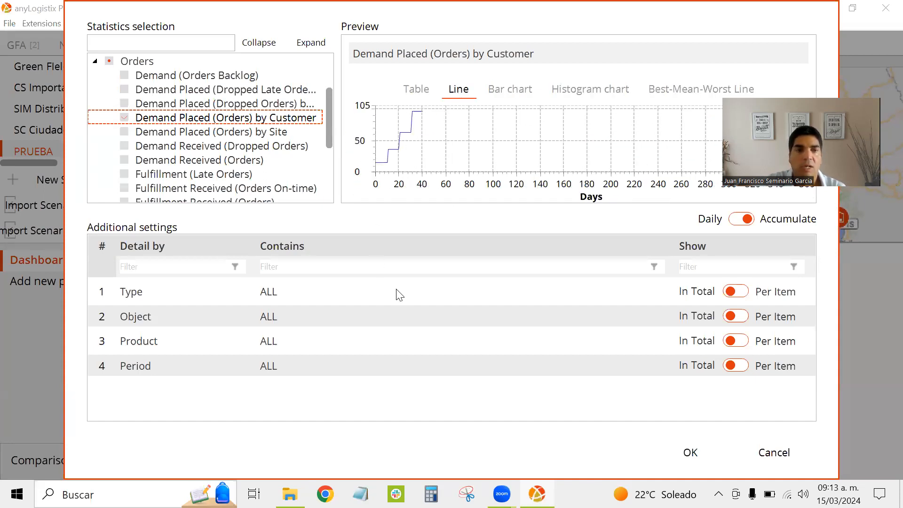
pyautogui.click(420, 91)
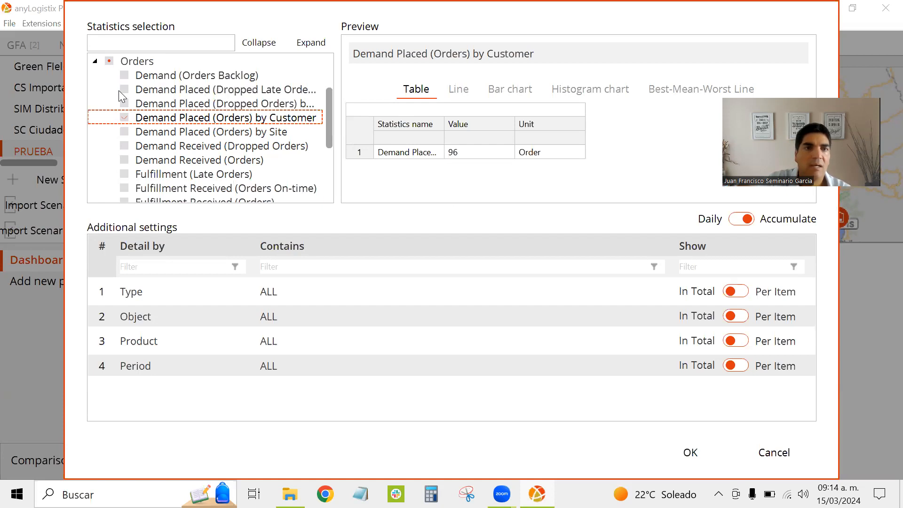
# Include Demand (Orders Backlog) and Fulfillment Received (Orders) in the table and add it to the dashboard
pyautogui.click(123, 76)
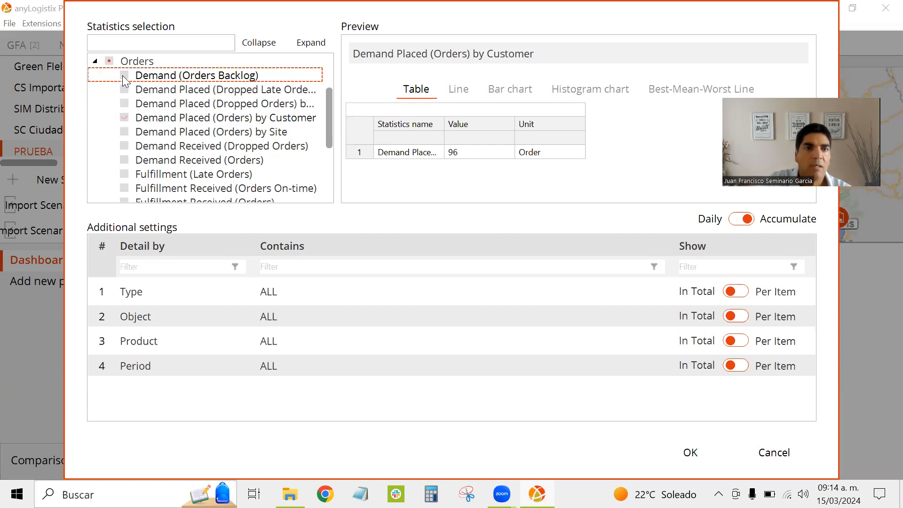
pyautogui.click(123, 160)
pyautogui.scroll(-3, 123, 161)
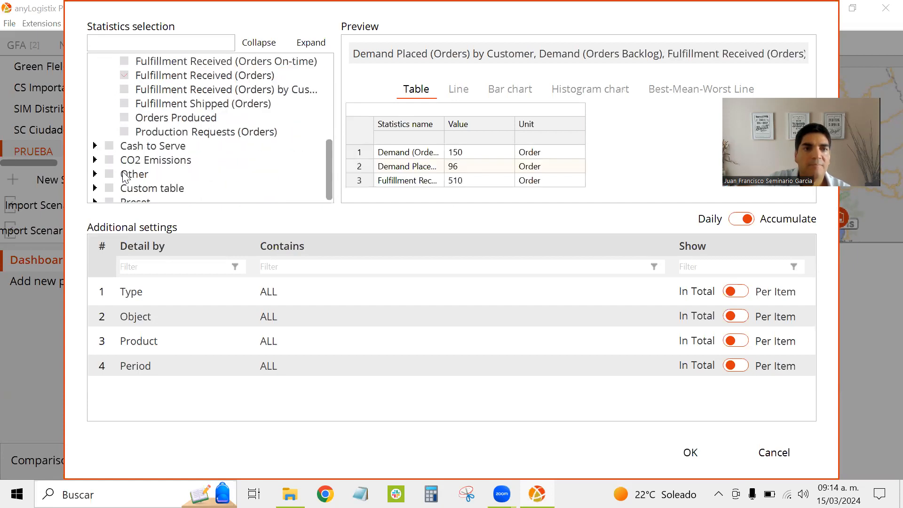
pyautogui.scroll(2, 121, 115)
pyautogui.scroll(-1, 120, 116)
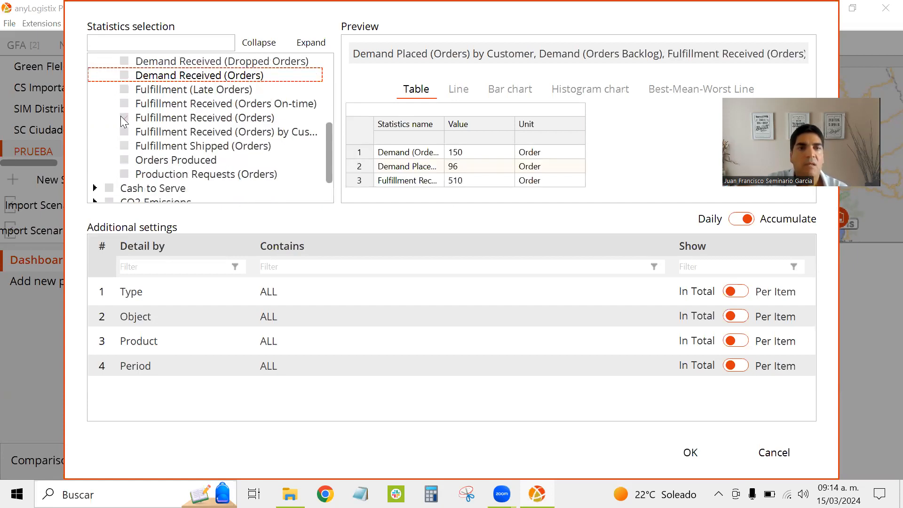
pyautogui.scroll(3, 120, 116)
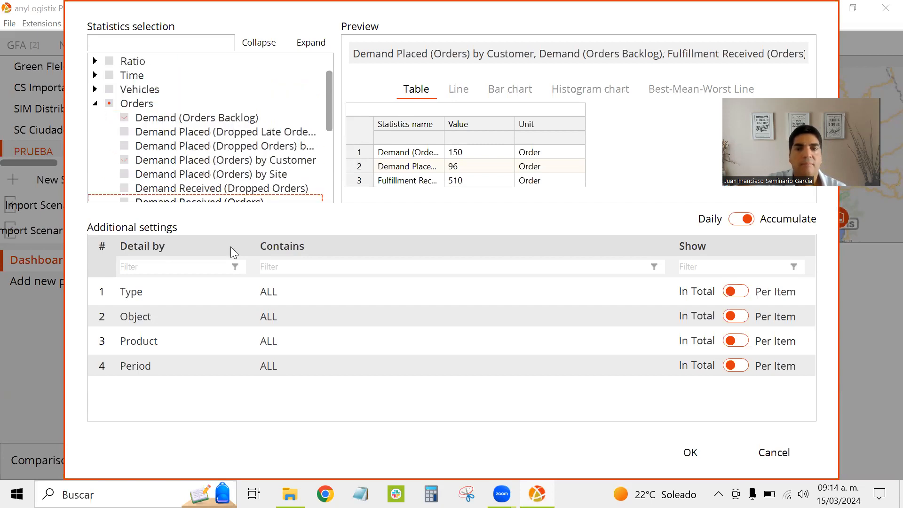
pyautogui.click(691, 453)
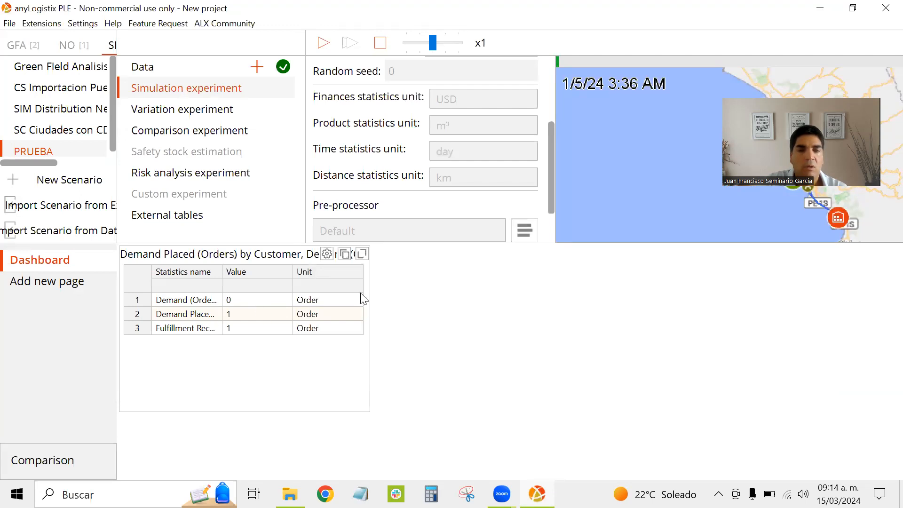
# Add a line chart of Available Inventory in Product Units and Average Daily Available Inventory in Product Units to the dashboard
pyautogui.rightClick(407, 308)
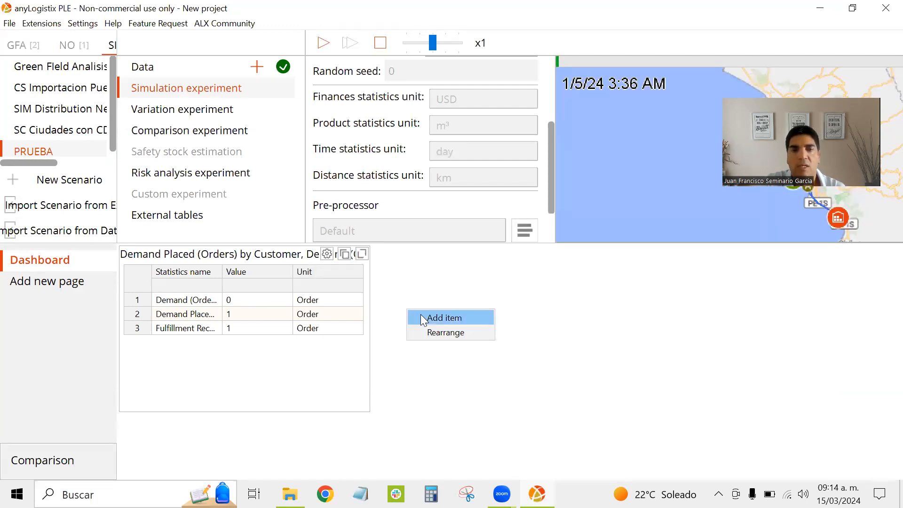
pyautogui.click(424, 318)
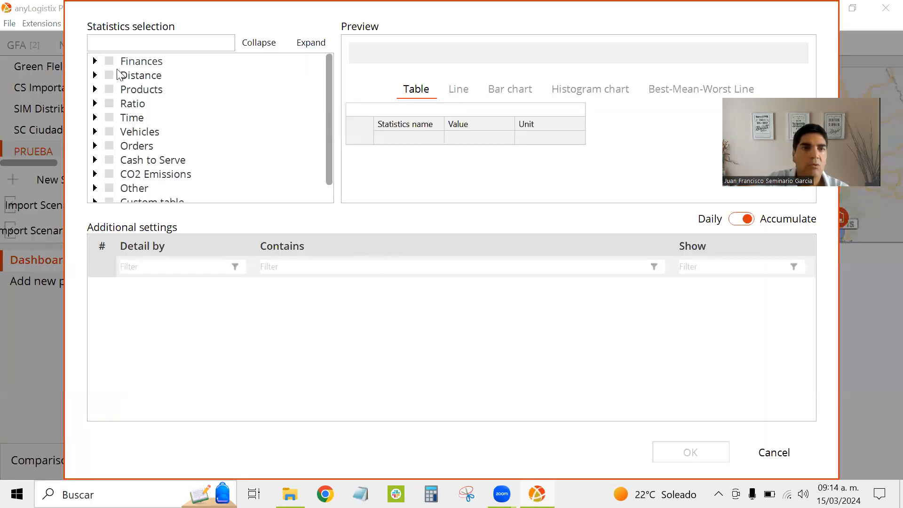
pyautogui.click(95, 89)
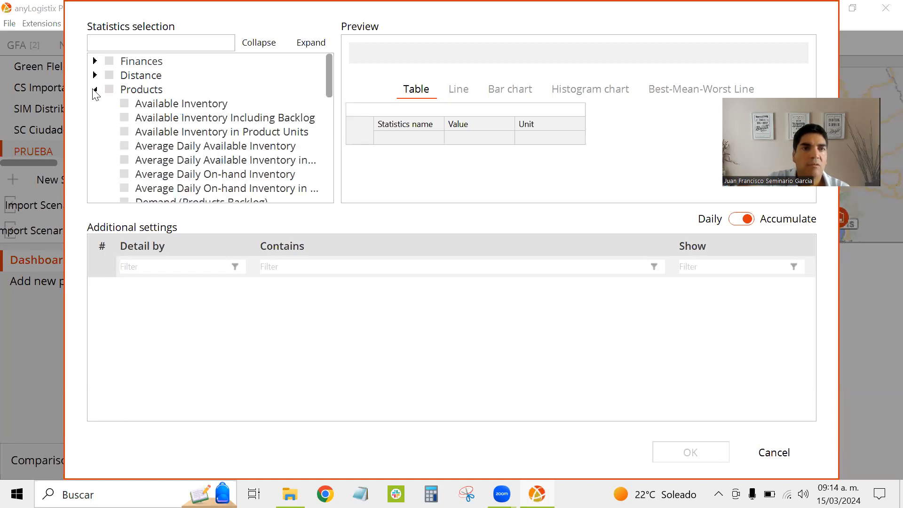
pyautogui.click(123, 132)
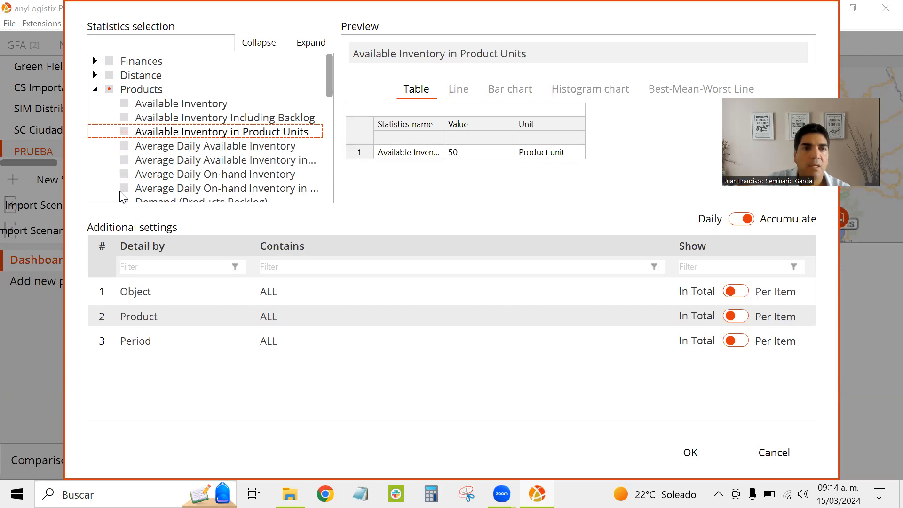
pyautogui.click(124, 161)
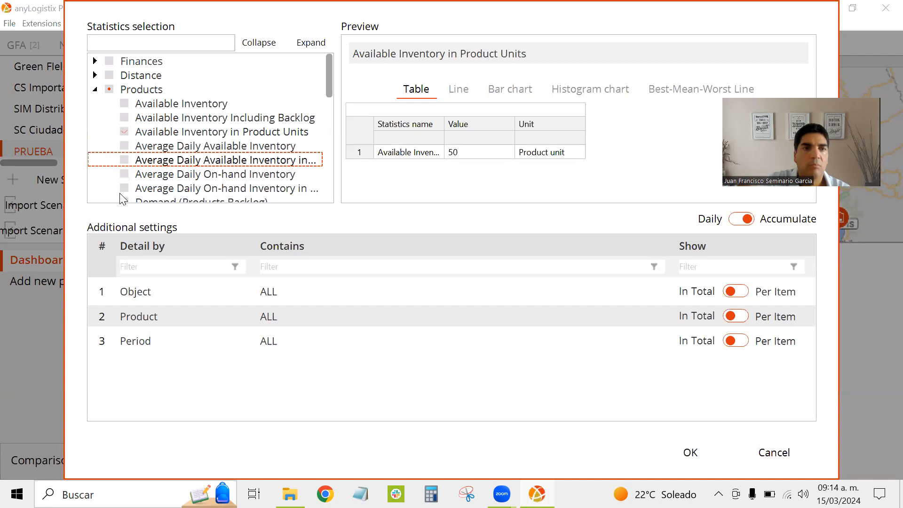
pyautogui.scroll(-2, 121, 198)
pyautogui.scroll(-1, 121, 198)
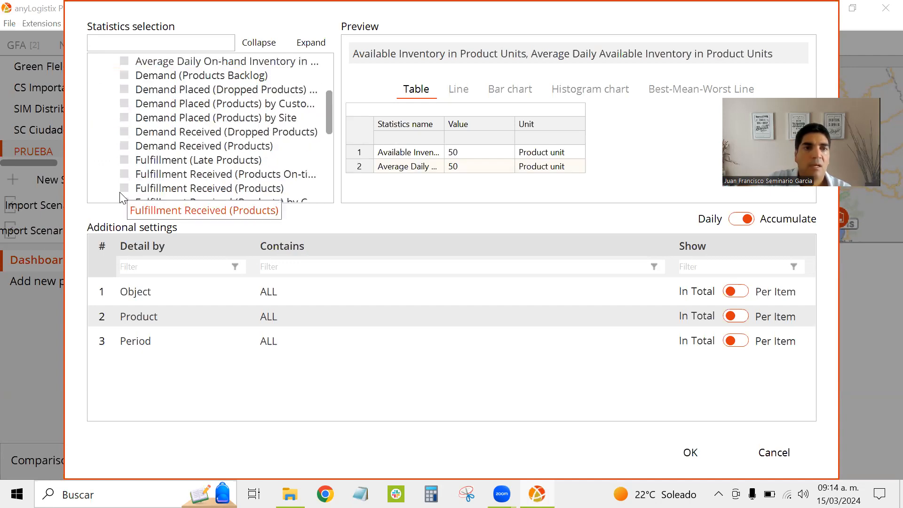
pyautogui.scroll(-1, 124, 177)
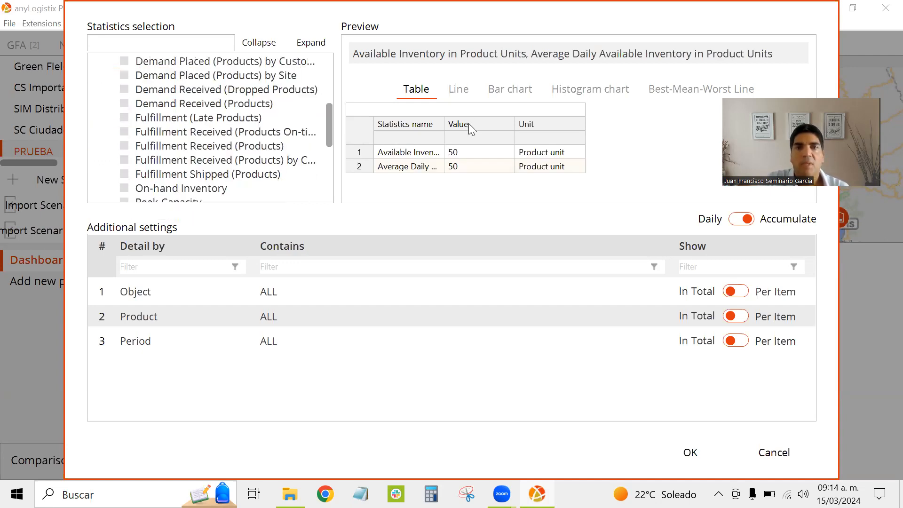
pyautogui.click(461, 90)
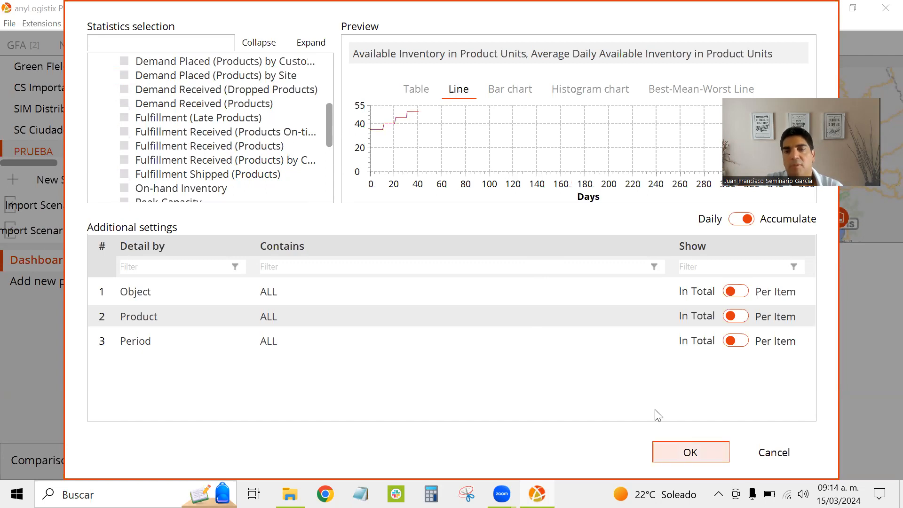
pyautogui.press('Return')
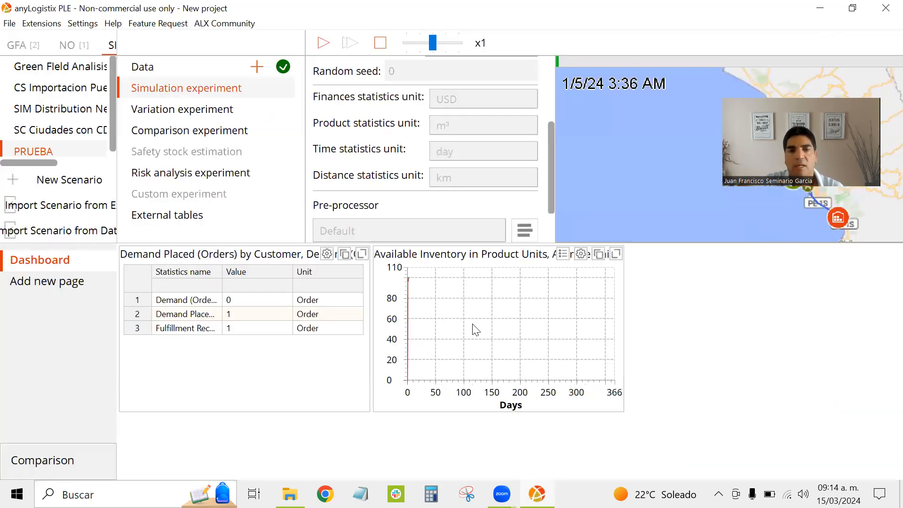
# Start another dashboard item and select Service Level by Orders from the Ratio statistics
pyautogui.rightClick(693, 320)
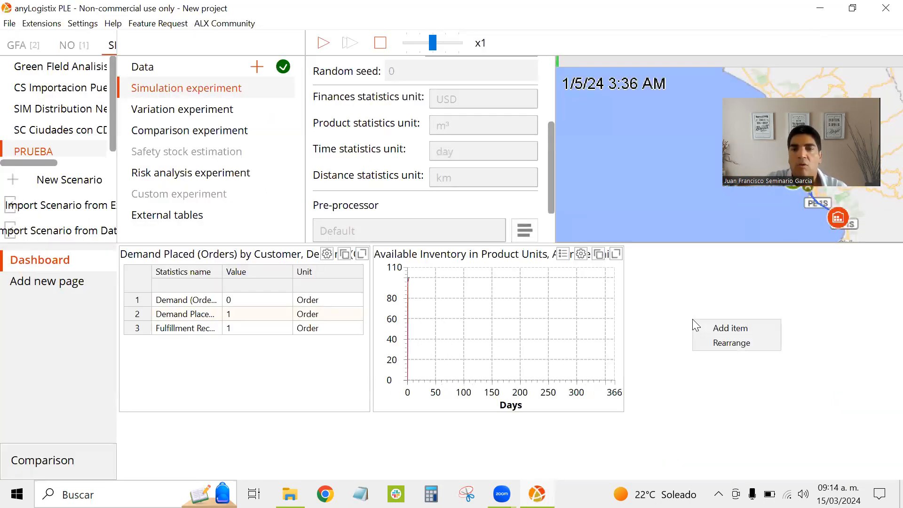
pyautogui.click(710, 324)
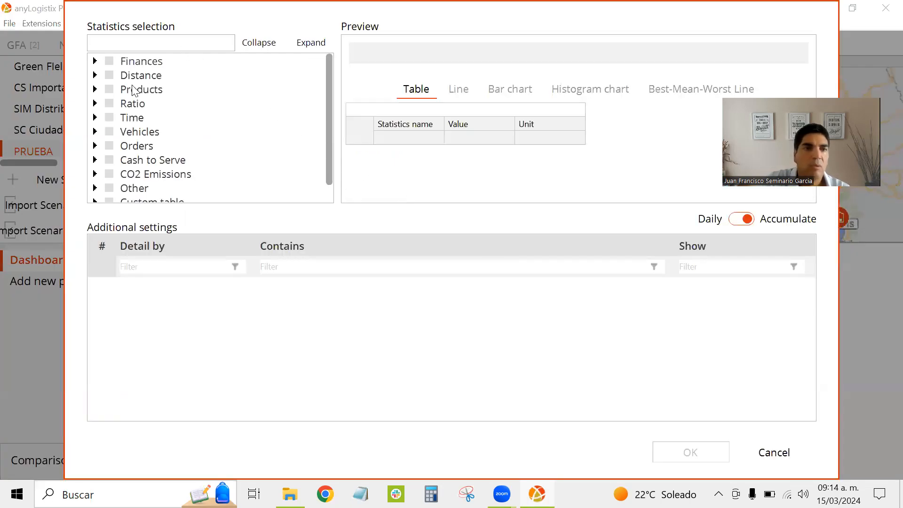
pyautogui.click(94, 103)
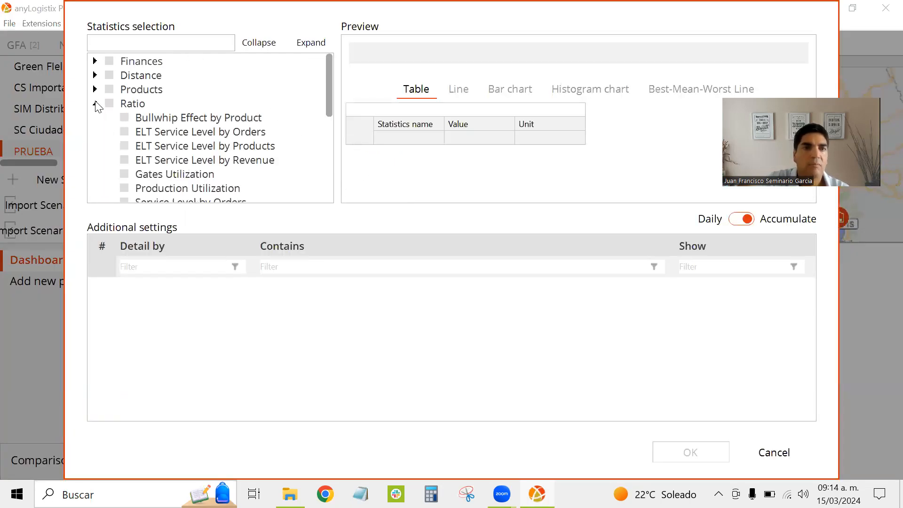
pyautogui.scroll(-1, 181, 156)
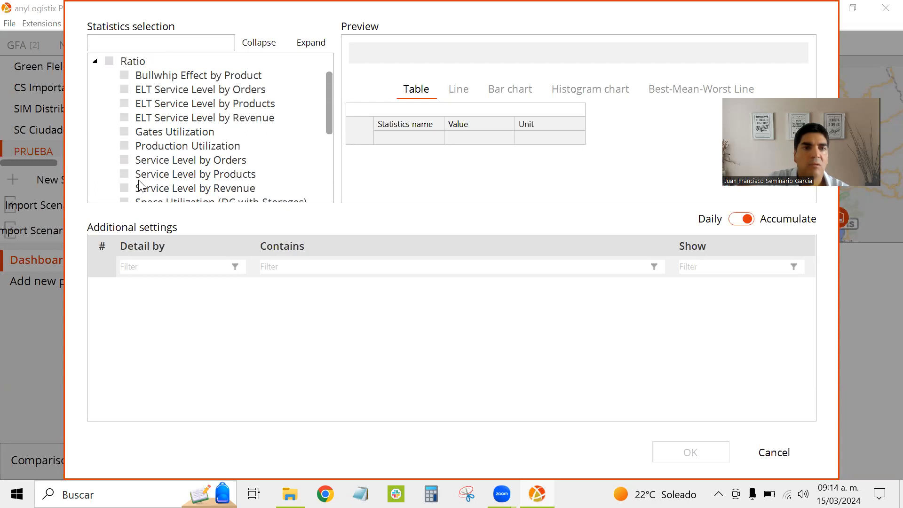
pyautogui.scroll(-1, 166, 143)
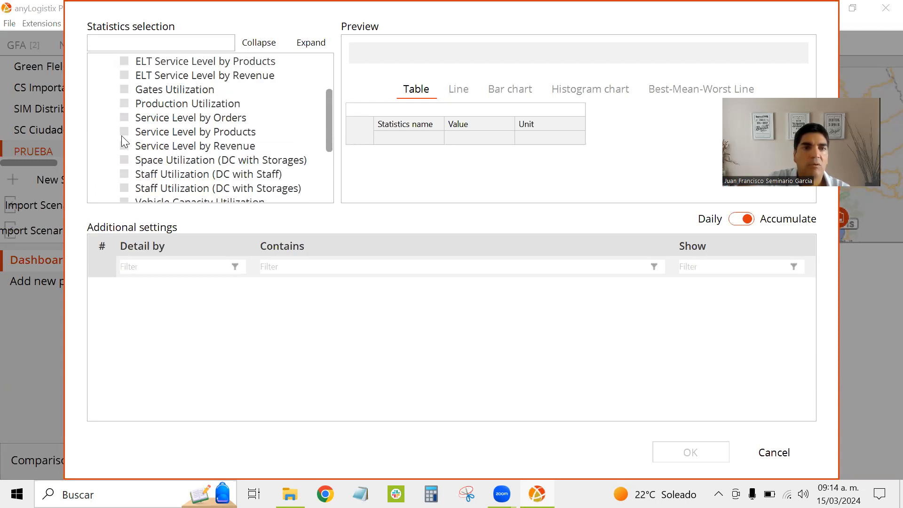
pyautogui.click(124, 119)
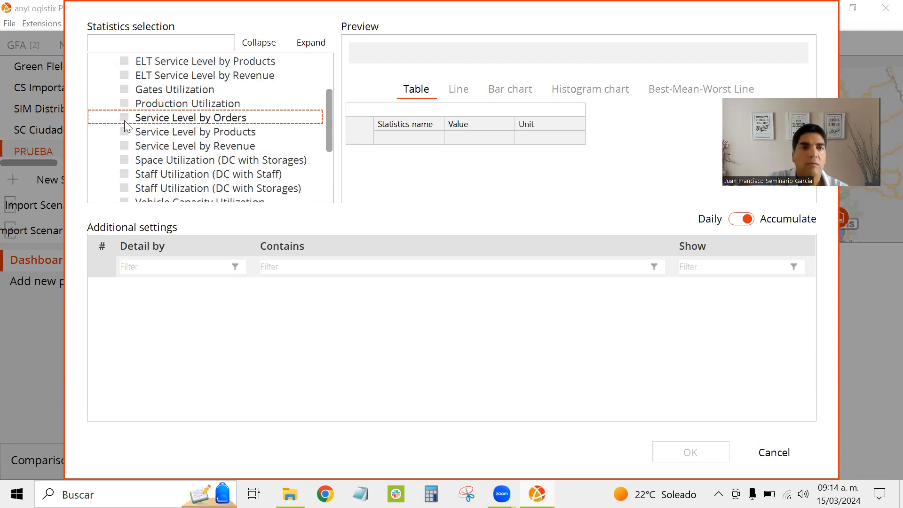
pyautogui.click(124, 118)
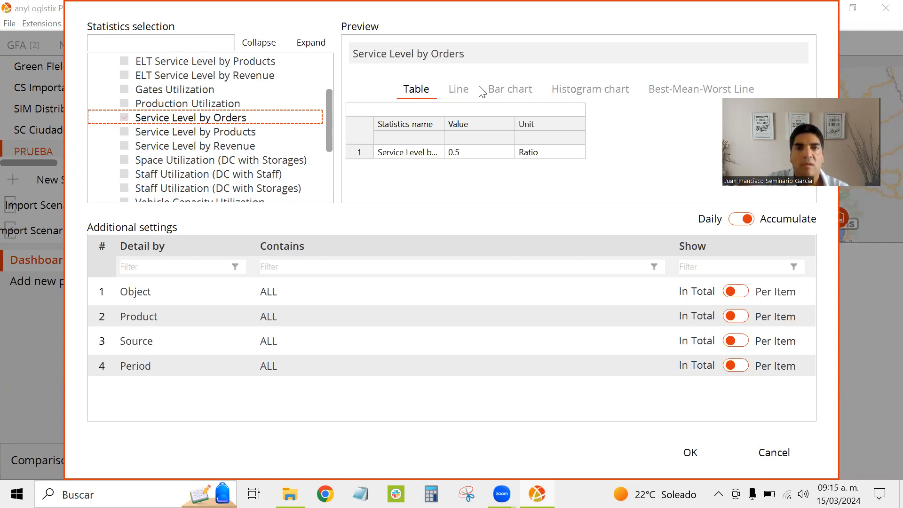
# Display Service Level by Orders as a line chart and add it to the dashboard
pyautogui.click(460, 90)
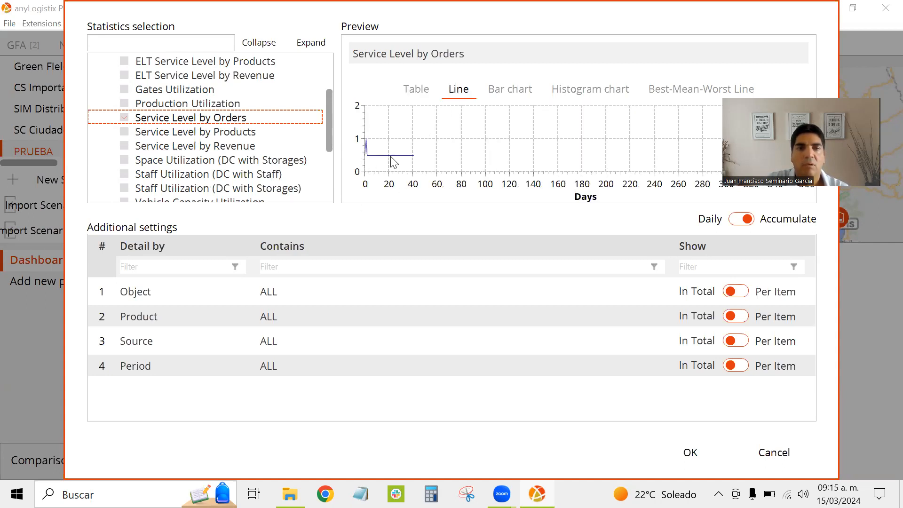
pyautogui.scroll(-1, 187, 178)
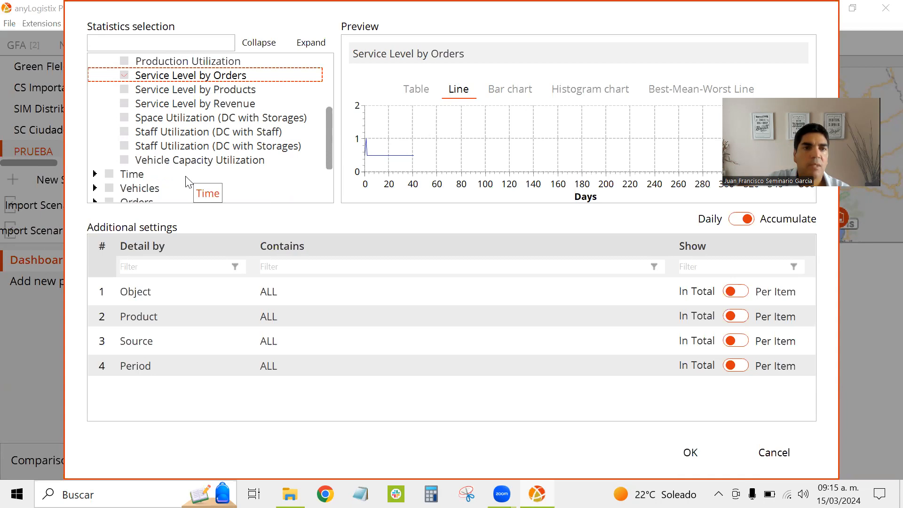
pyautogui.scroll(1, 186, 179)
pyautogui.scroll(1, 185, 176)
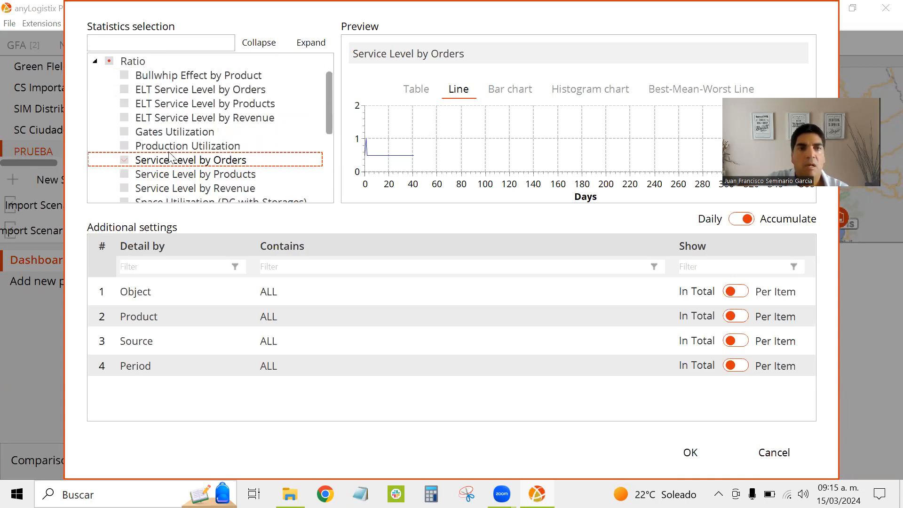
pyautogui.scroll(-1, 170, 158)
pyautogui.press('Return')
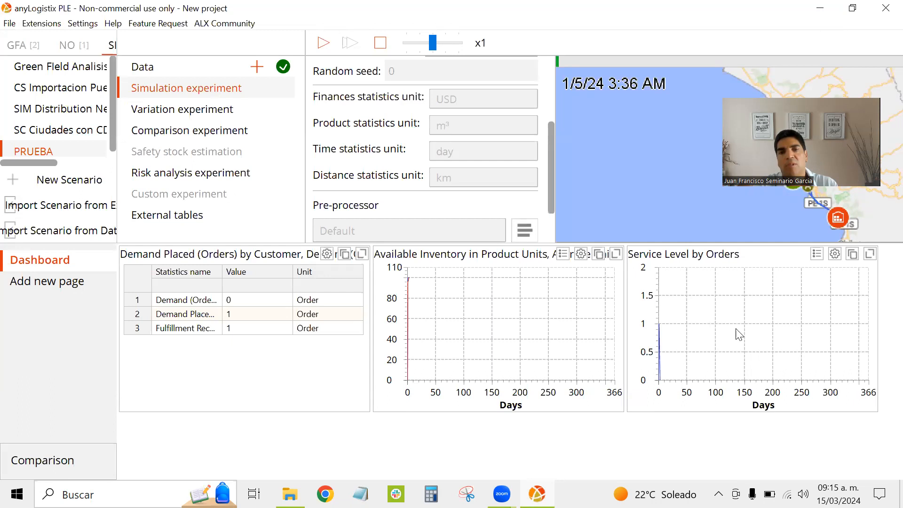
# Create a new statistics page and add a table of Traveled Distance to it
pyautogui.click(59, 283)
pyautogui.rightClick(205, 337)
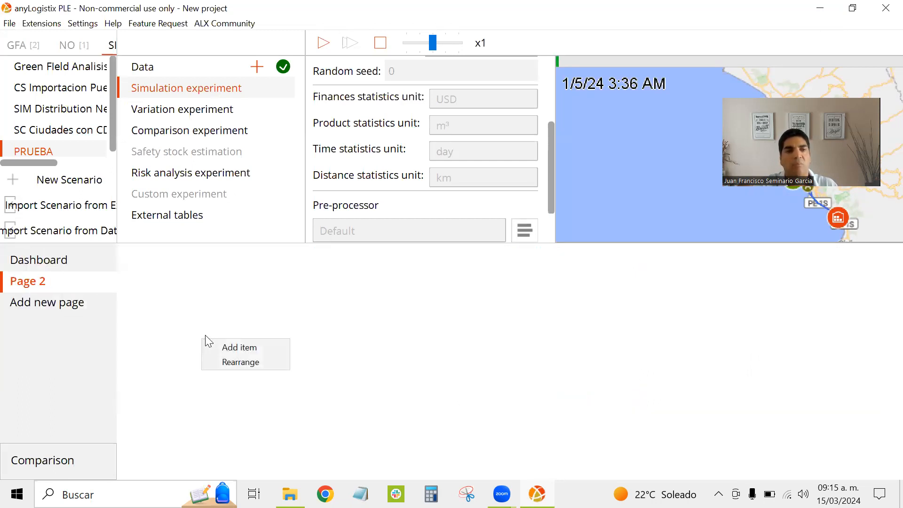
pyautogui.click(224, 348)
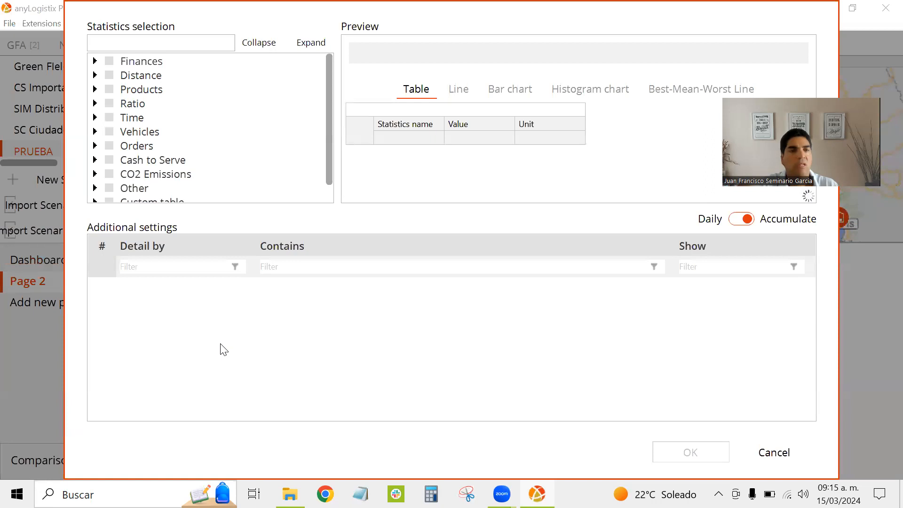
pyautogui.click(95, 76)
pyautogui.click(124, 89)
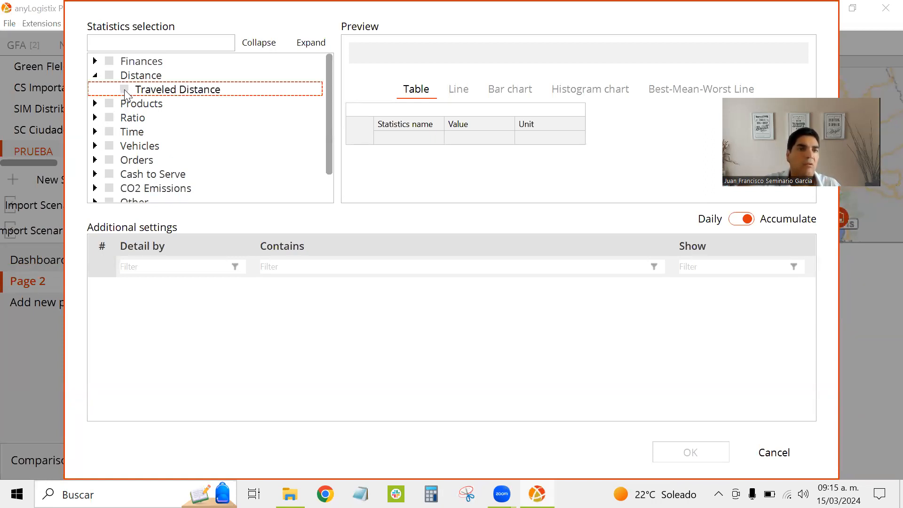
pyautogui.press('Return')
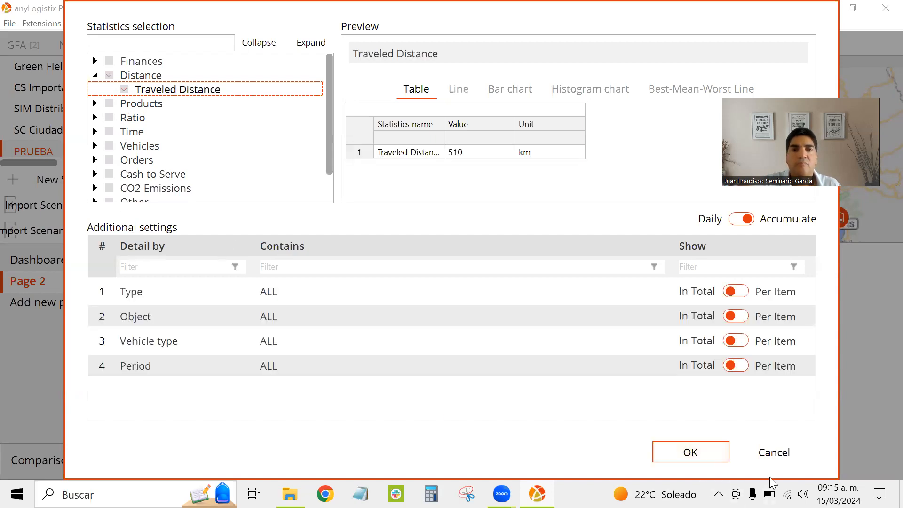
# Add a table with the Lead Time and Mean Lead Time statistics to Page 2
pyautogui.rightClick(476, 370)
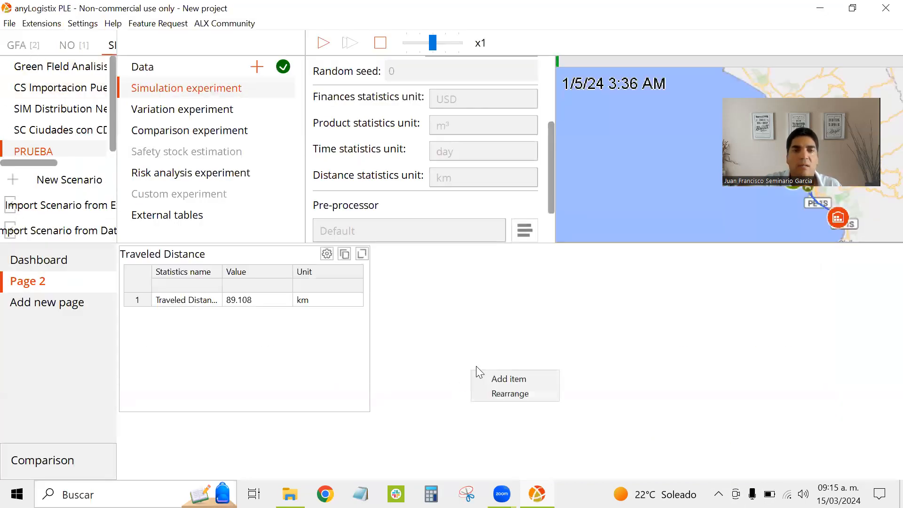
pyautogui.click(499, 379)
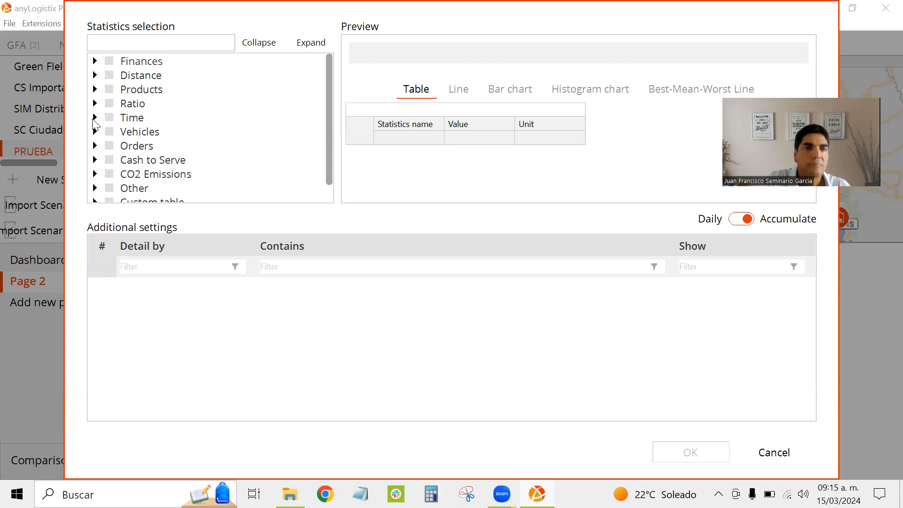
pyautogui.click(94, 118)
pyautogui.click(124, 132)
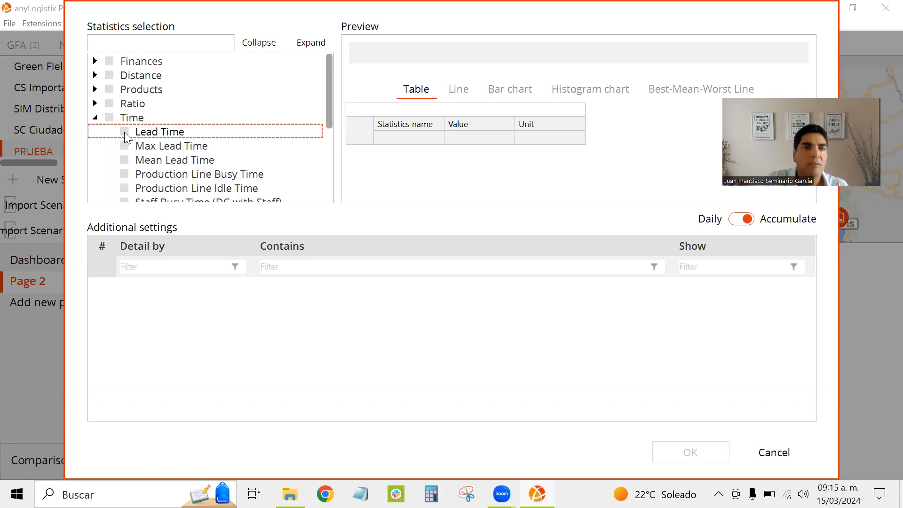
pyautogui.scroll(-2, 122, 200)
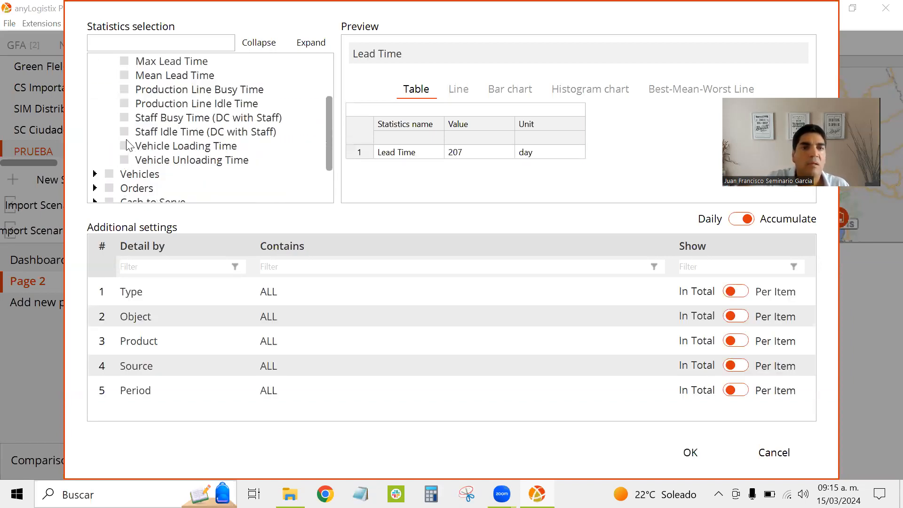
pyautogui.click(124, 75)
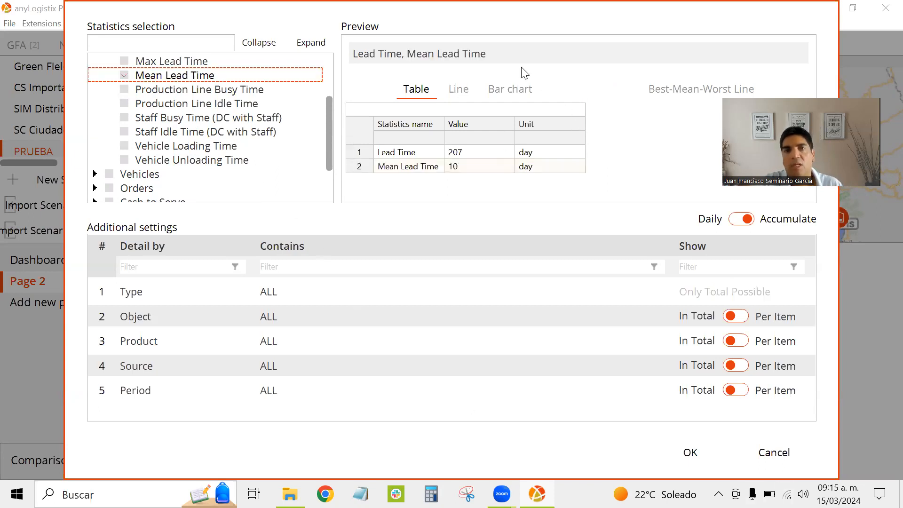
pyautogui.click(691, 452)
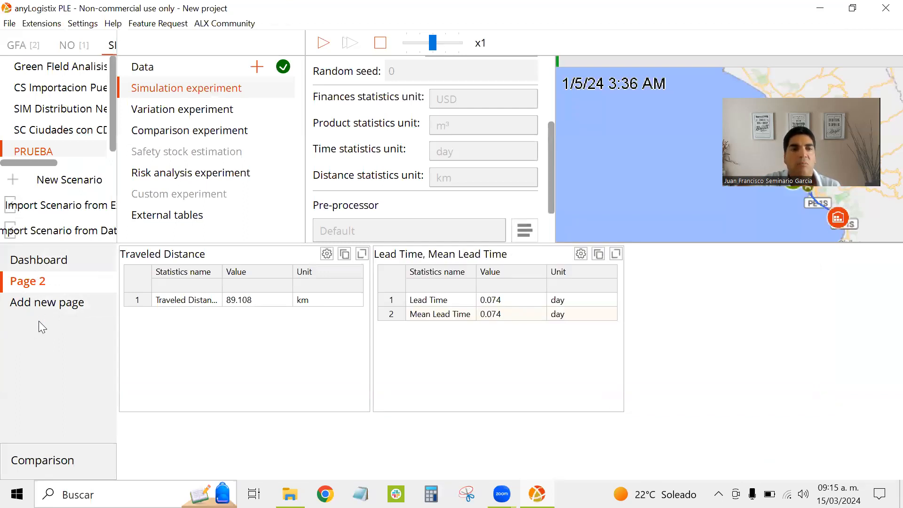
# Return to the Dashboard page and resume the paused simulation run
pyautogui.click(60, 266)
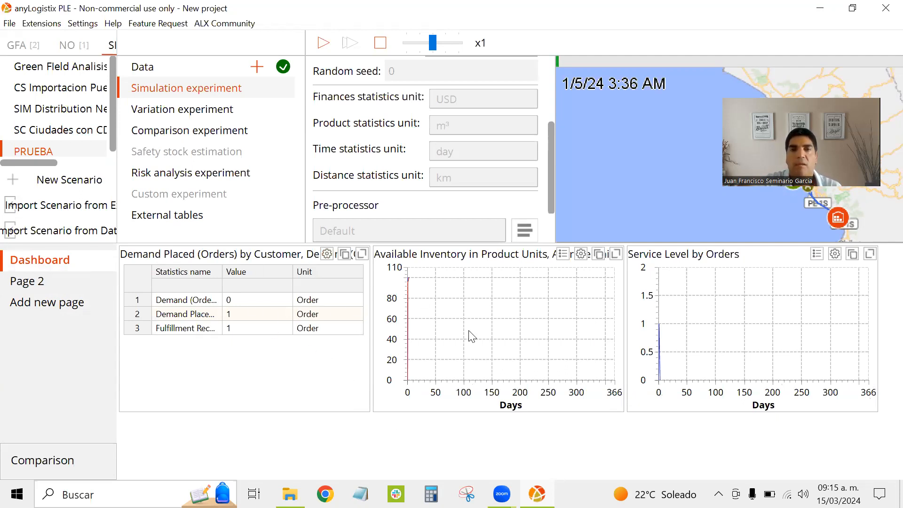
pyautogui.click(322, 44)
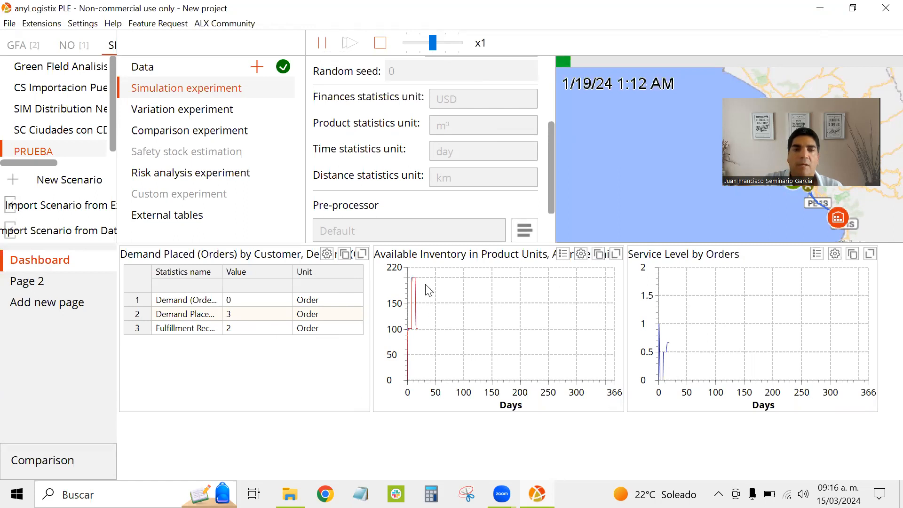
# Enlarge the available inventory chart, enable its legend in the graph settings, and close the enlarged view
pyautogui.click(616, 254)
pyautogui.click(147, 96)
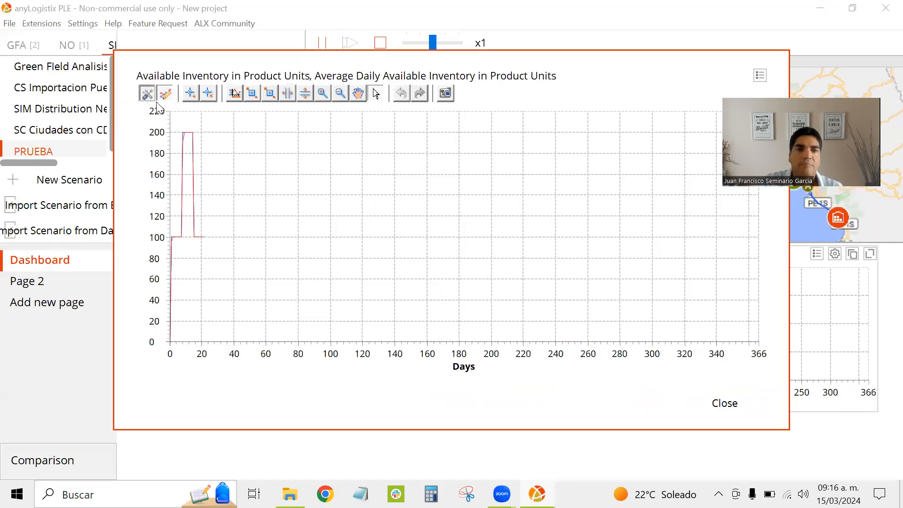
pyautogui.click(258, 141)
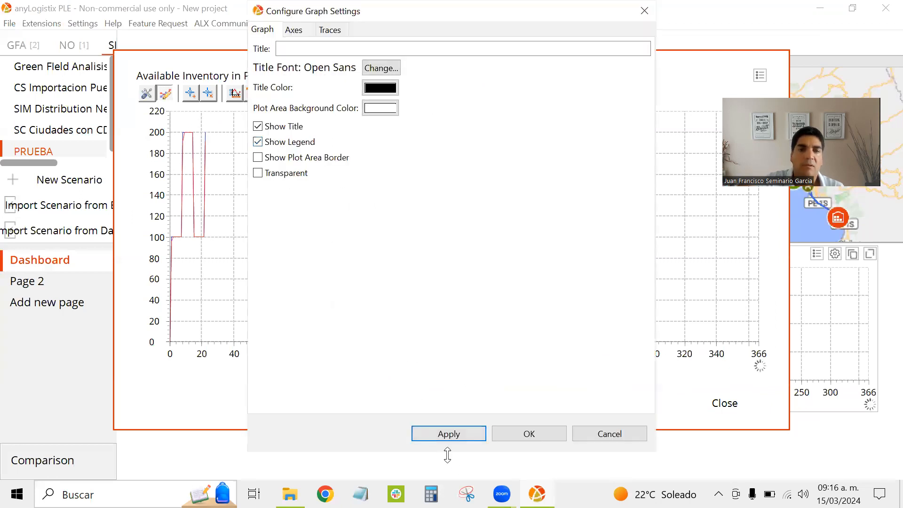
pyautogui.click(526, 433)
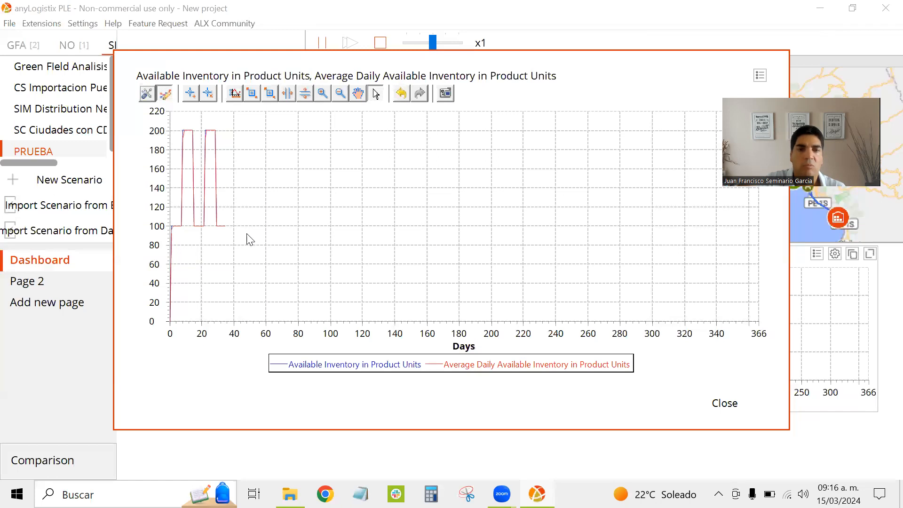
pyautogui.click(730, 407)
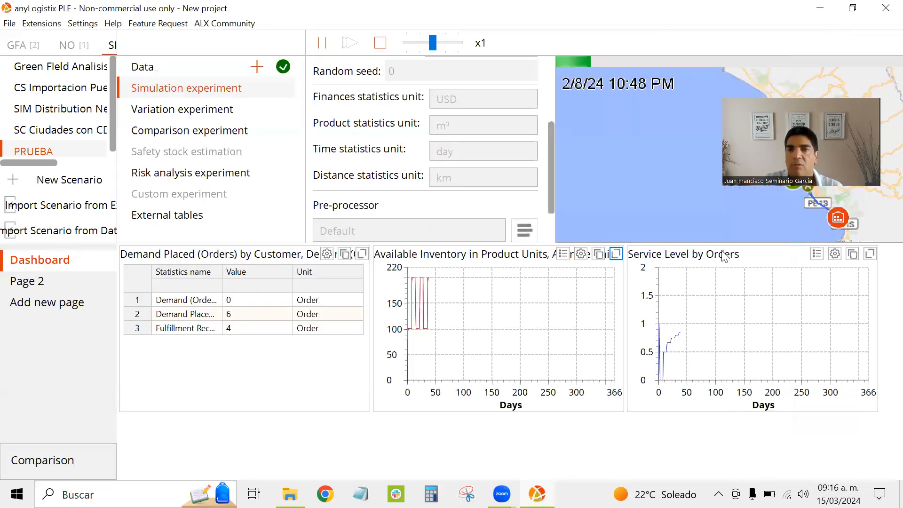
# Examine the route on the map between Callao, Lima and the coast to the south while the simulation runs
pyautogui.scroll(1, 810, 191)
pyautogui.scroll(1, 810, 189)
pyautogui.moveTo(800, 217); pyautogui.dragTo(681, 151)
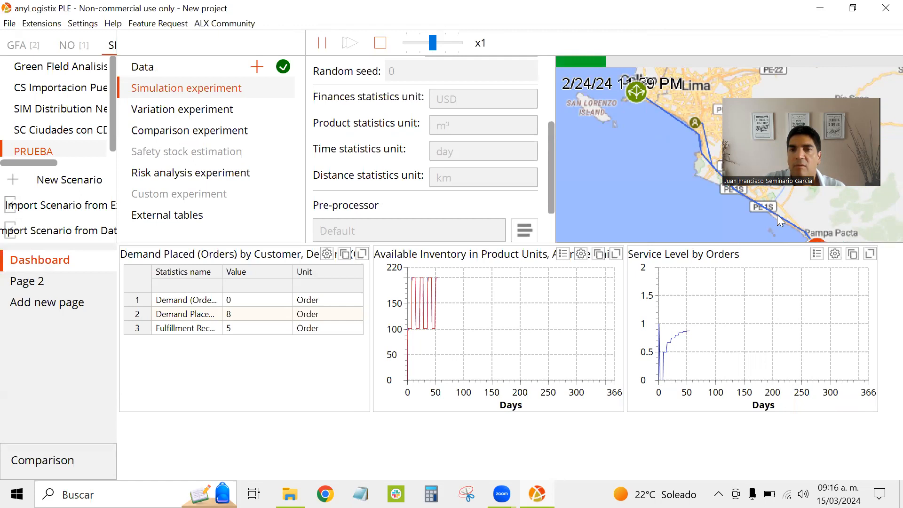
pyautogui.moveTo(803, 184); pyautogui.dragTo(762, 158)
pyautogui.scroll(2, 761, 184)
pyautogui.moveTo(762, 208); pyautogui.dragTo(785, 155)
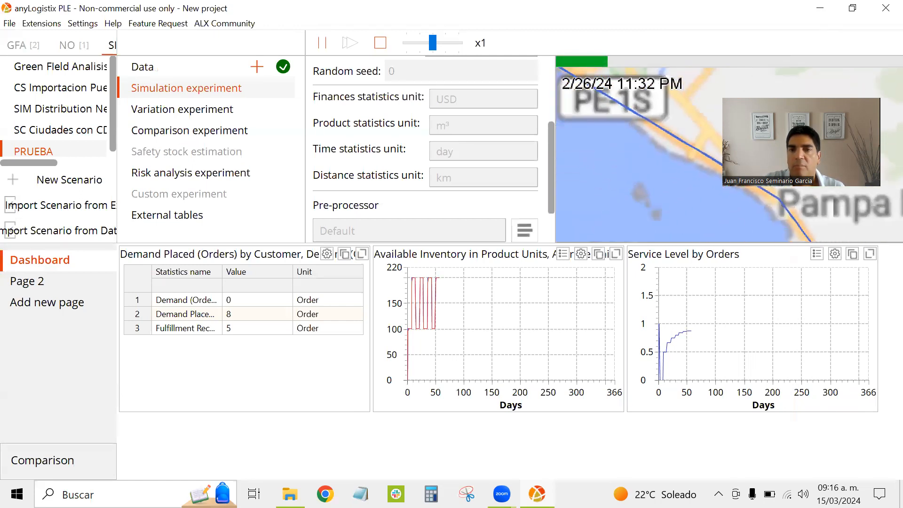
pyautogui.scroll(-1, 796, 191)
pyautogui.moveTo(640, 155); pyautogui.dragTo(676, 223)
pyautogui.moveTo(608, 159); pyautogui.dragTo(613, 233)
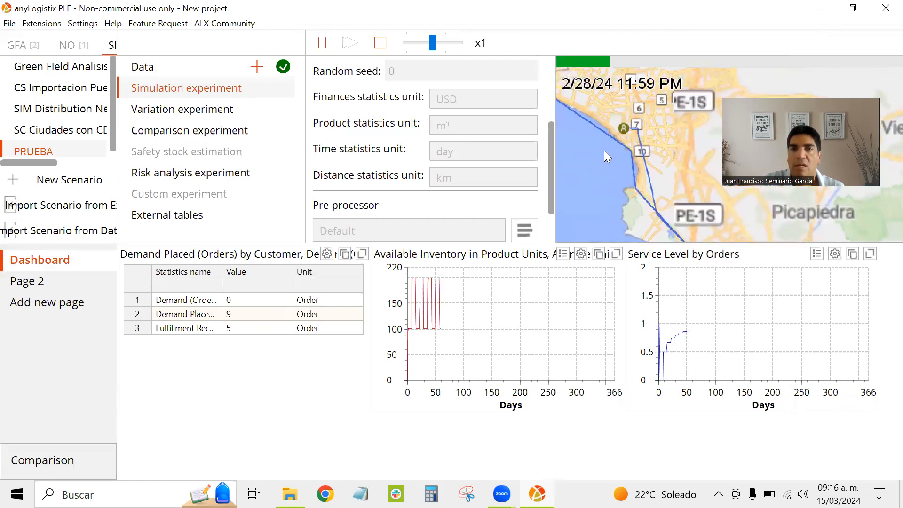
pyautogui.scroll(1, 604, 151)
pyautogui.moveTo(676, 177); pyautogui.dragTo(635, 139)
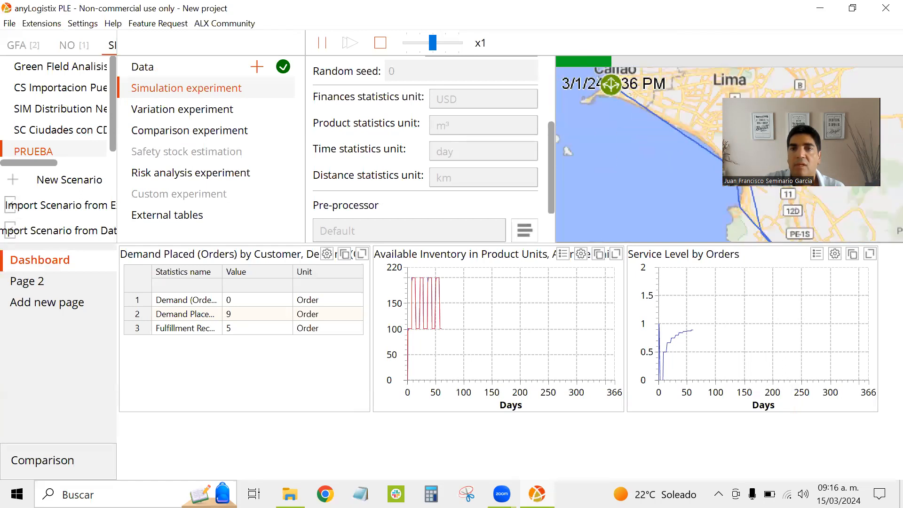
pyautogui.scroll(1, 735, 154)
pyautogui.moveTo(702, 113); pyautogui.dragTo(613, 102)
pyautogui.moveTo(613, 102); pyautogui.dragTo(714, 147)
pyautogui.scroll(-1, 819, 207)
pyautogui.moveTo(819, 207); pyautogui.dragTo(710, 107)
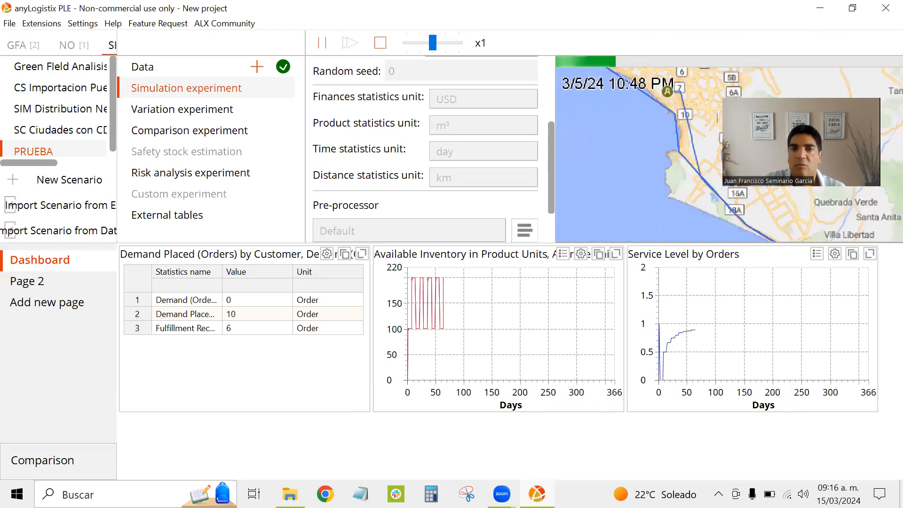
pyautogui.moveTo(799, 209); pyautogui.dragTo(717, 101)
pyautogui.moveTo(818, 179); pyautogui.dragTo(720, 110)
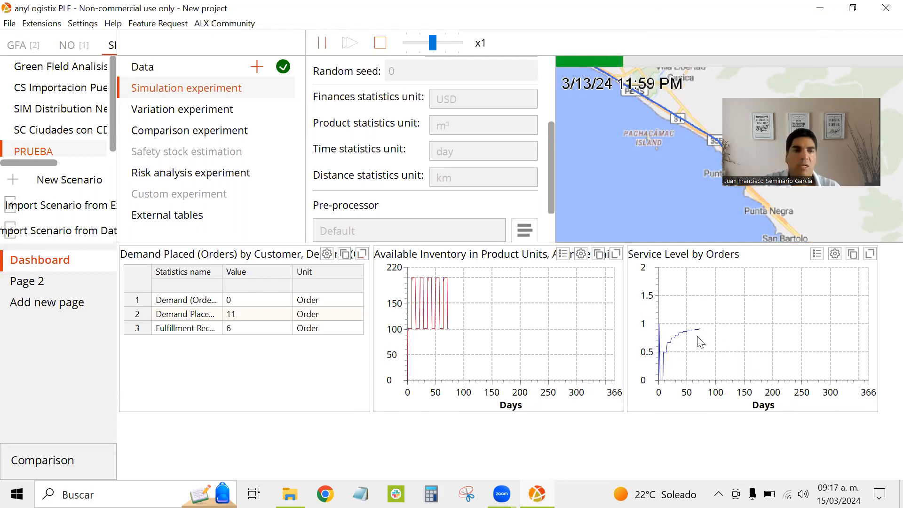
# Raise the simulation speed to max and let the experiment run to the end of the year
pyautogui.click(449, 43)
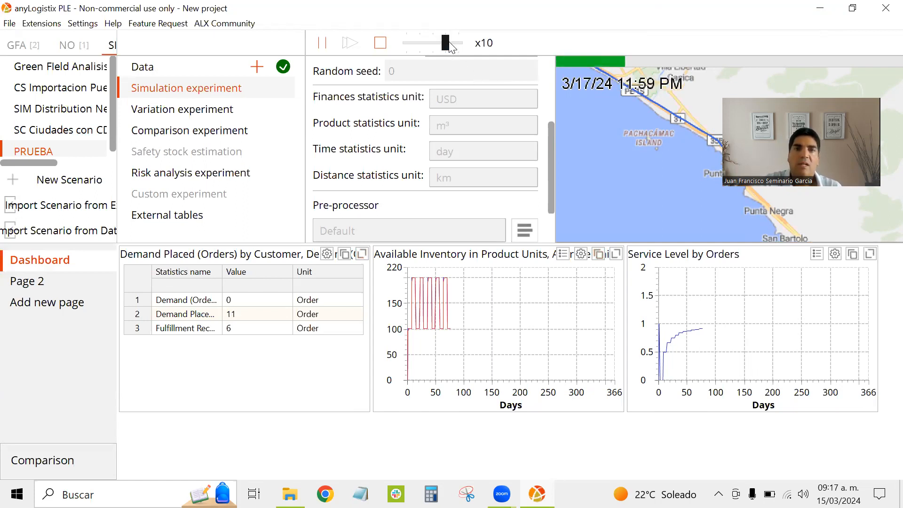
pyautogui.click(455, 43)
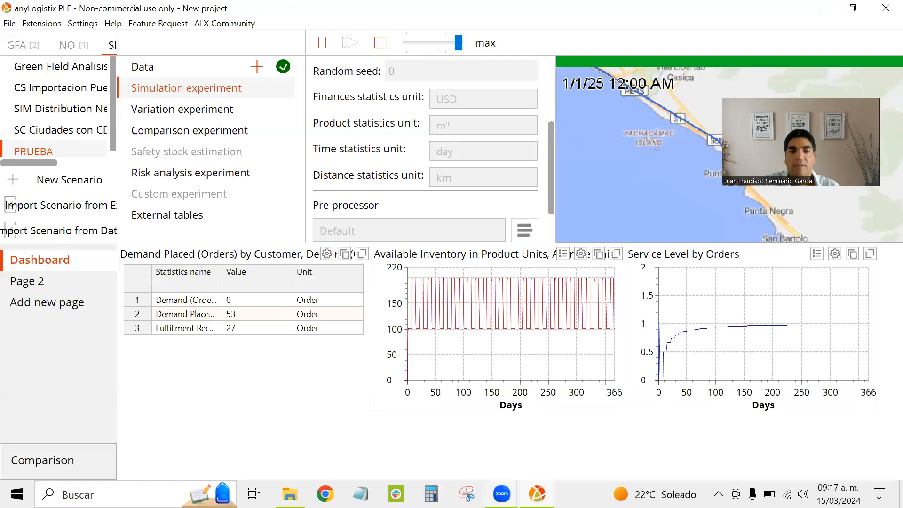
pyautogui.click(501, 494)
pyautogui.click(450, 462)
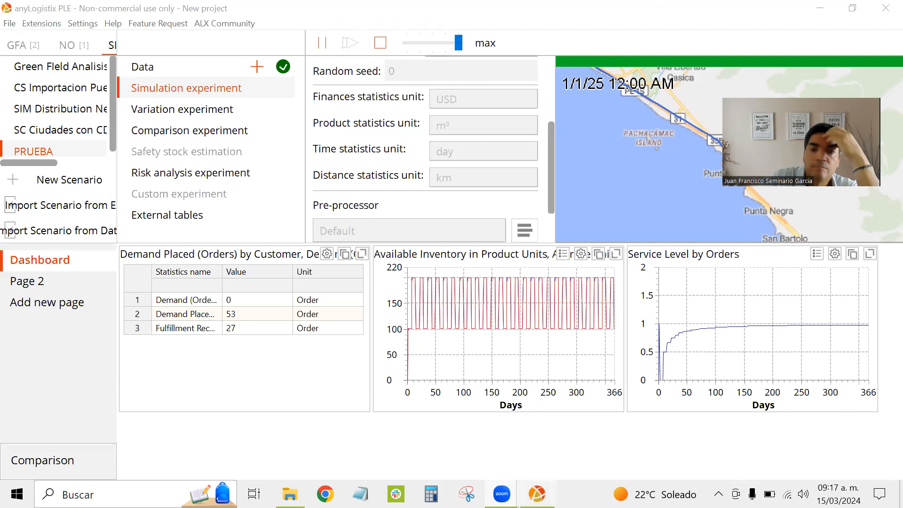
pyautogui.moveTo(537, 494)
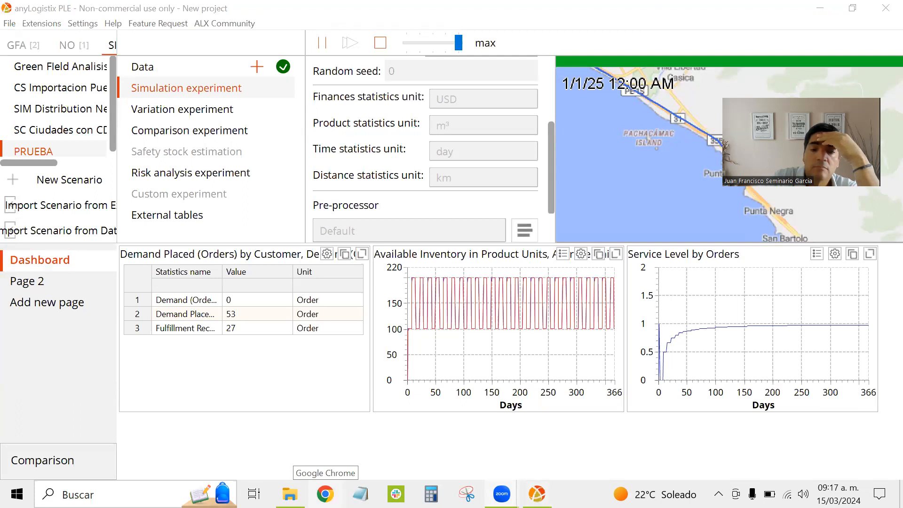
pyautogui.click(325, 494)
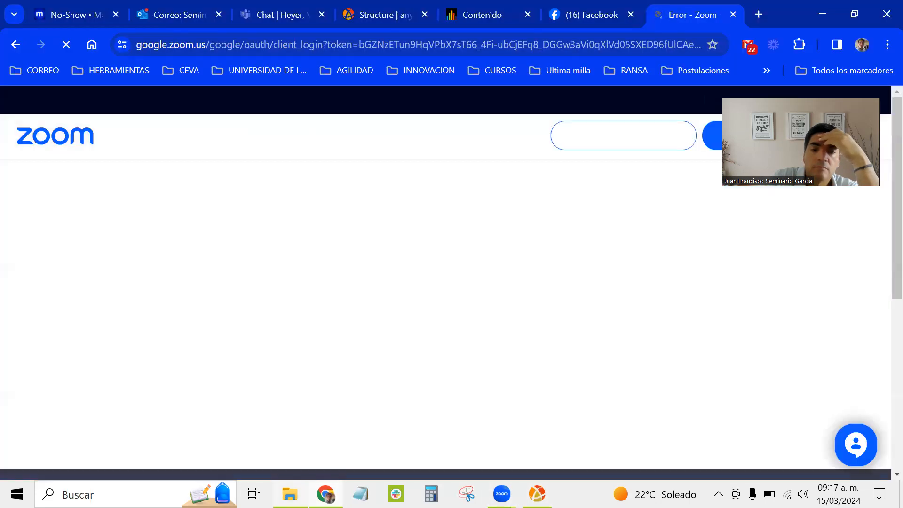
# Switch to File Explorer and open the Zoom meeting recording folder dated 2024-03-15 08.40.37 inside captures
pyautogui.click(290, 494)
pyautogui.click(325, 494)
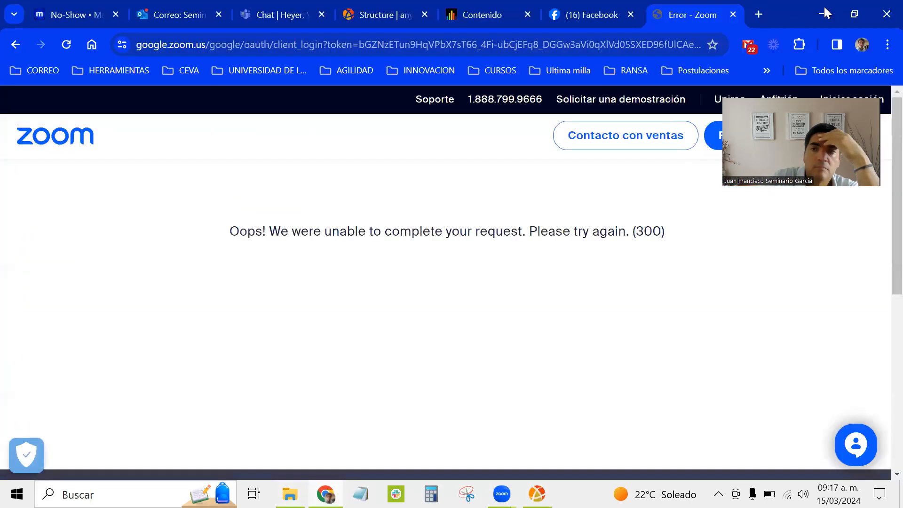
pyautogui.click(880, 19)
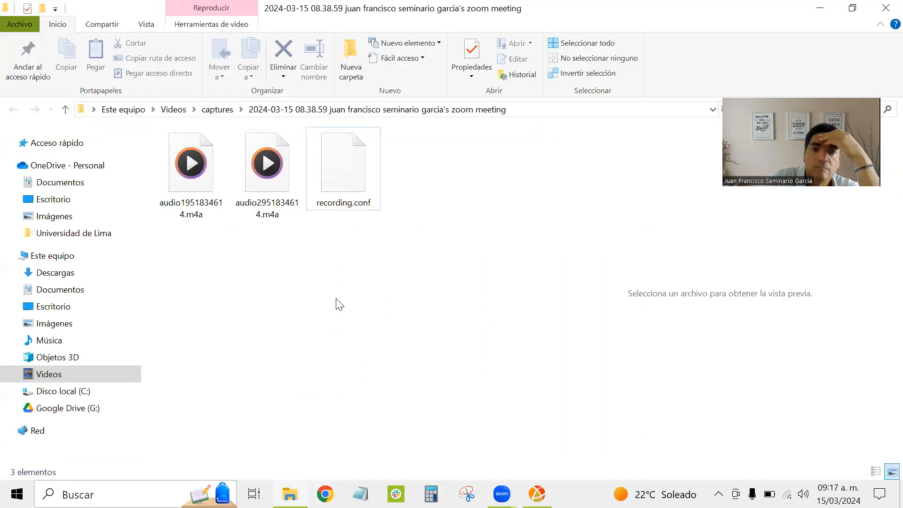
pyautogui.click(222, 109)
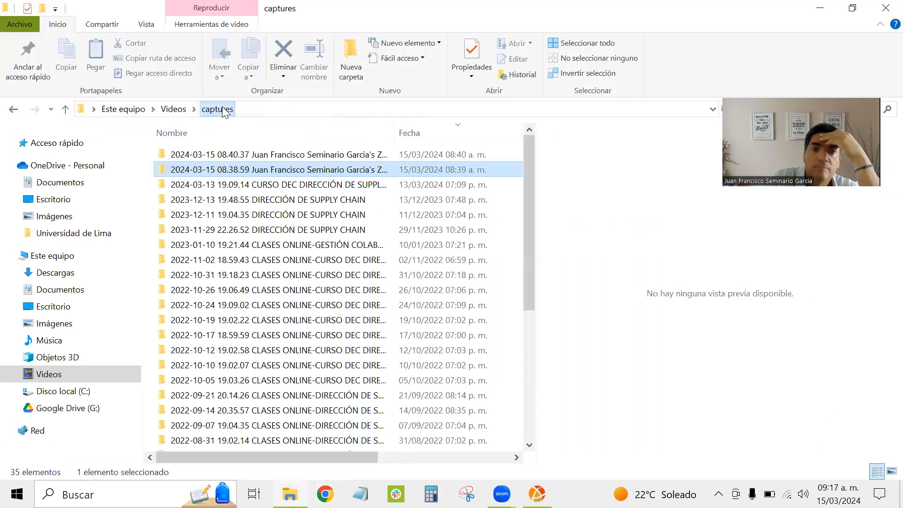
pyautogui.doubleClick(232, 158)
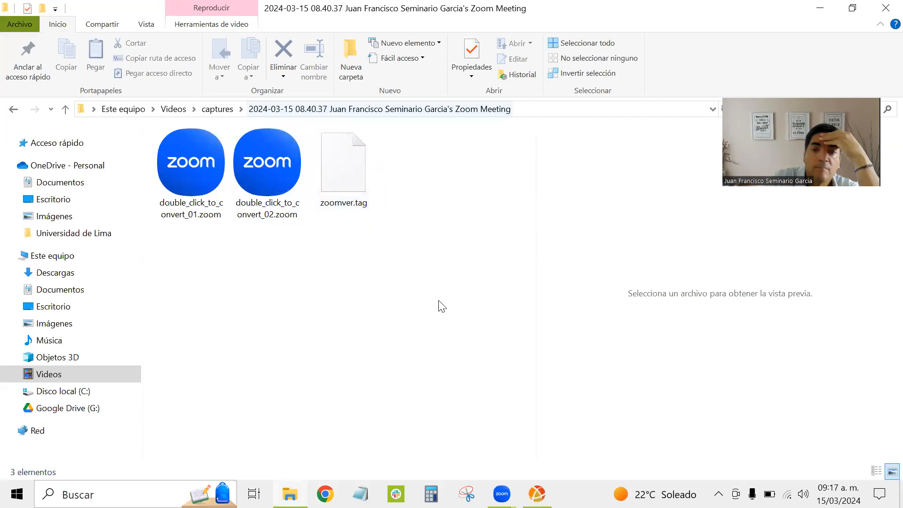
# Switch to Zoom's Screen Sharing Meeting Controls window
pyautogui.click(502, 494)
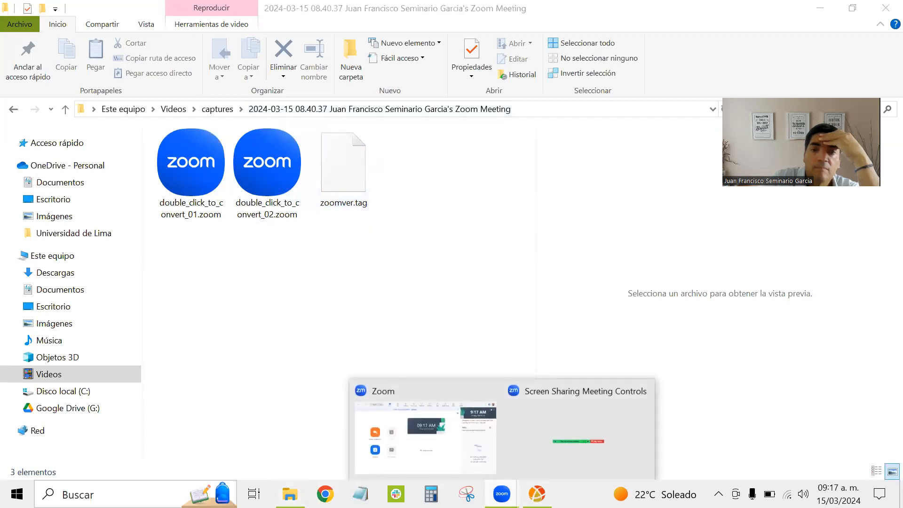
pyautogui.click(569, 441)
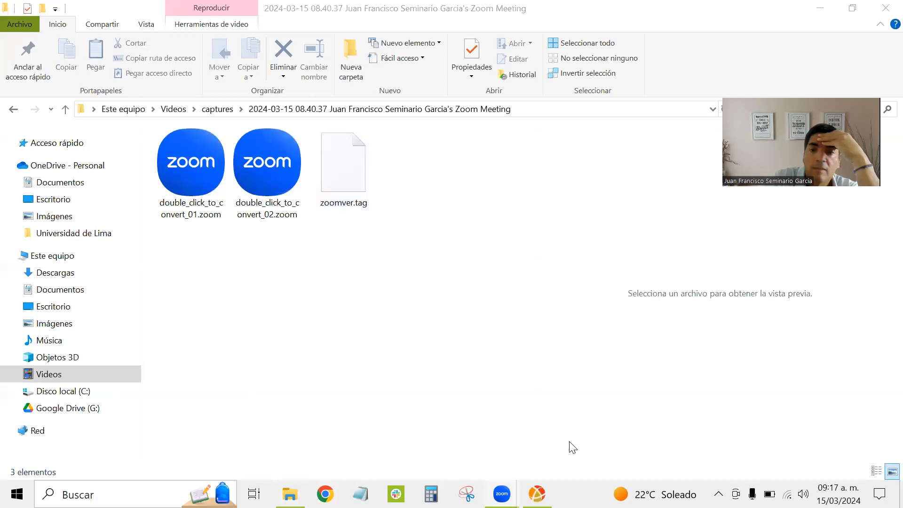